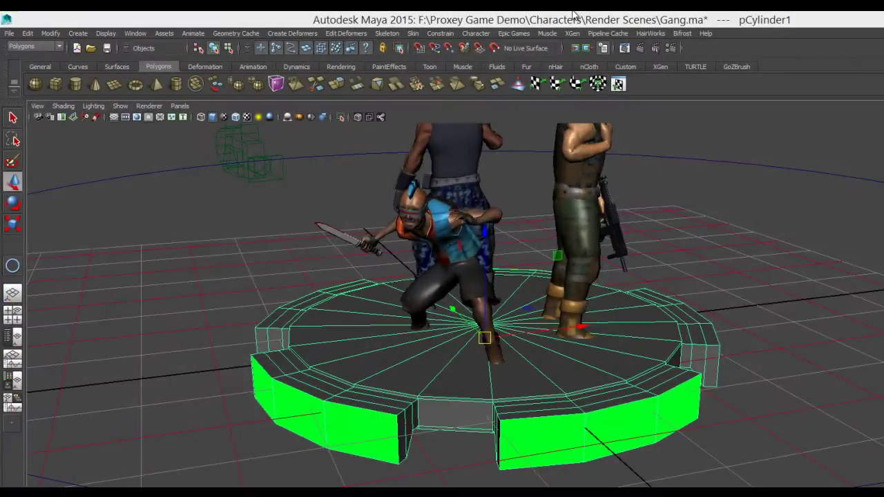
# Lower the cylindrical platform in the front view until its top surface meets the soles of the characters' feet
pyautogui.keyDown('alt'); pyautogui.moveTo(662, 270); pyautogui.dragTo(754, 390); pyautogui.keyUp('alt')
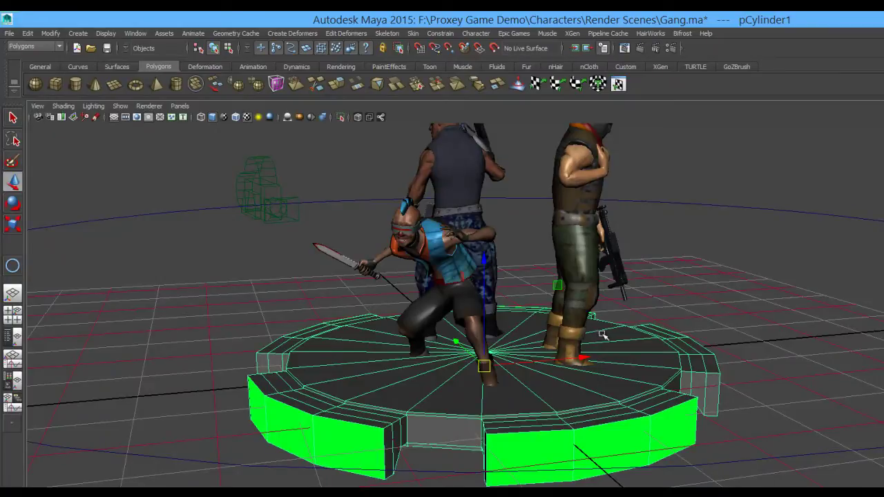
pyautogui.keyDown('alt'); pyautogui.moveTo(512, 379); pyautogui.dragTo(572, 302); pyautogui.keyUp('alt')
pyautogui.keyDown('alt'); pyautogui.moveTo(573, 302); pyautogui.dragTo(643, 388, button='right'); pyautogui.keyUp('alt')
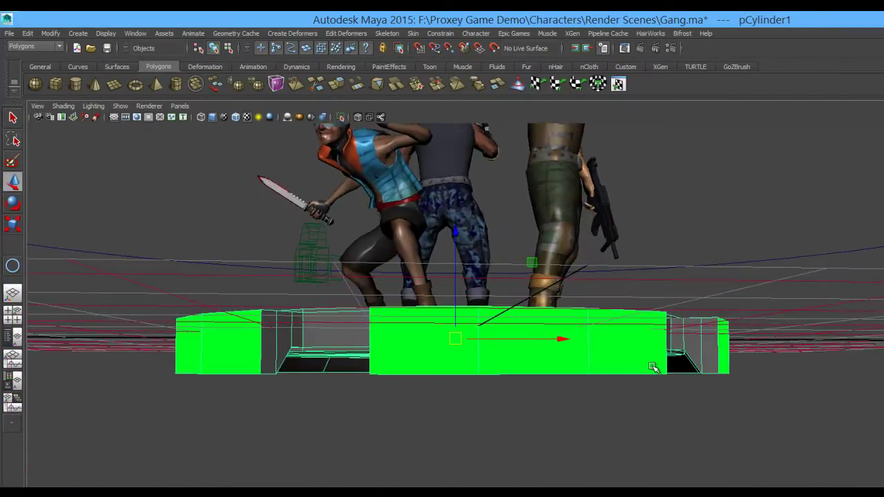
pyautogui.press('space')
pyautogui.press('space')
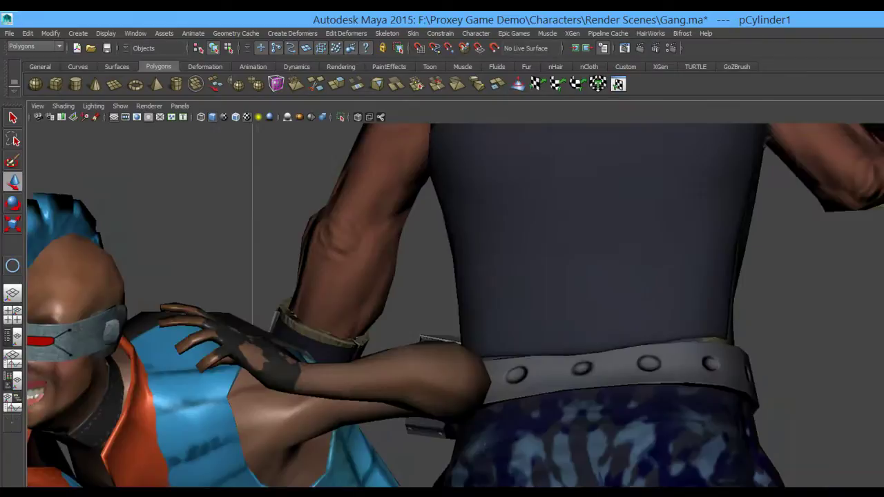
pyautogui.keyDown('alt'); pyautogui.moveTo(618, 476); pyautogui.dragTo(694, 341, button='middle'); pyautogui.keyUp('alt')
pyautogui.keyDown('alt'); pyautogui.moveTo(694, 341); pyautogui.dragTo(308, 449, button='right'); pyautogui.keyUp('alt')
pyautogui.keyDown('alt'); pyautogui.moveTo(308, 448); pyautogui.dragTo(247, 233, button='middle'); pyautogui.keyUp('alt')
pyautogui.moveTo(515, 271); pyautogui.dragTo(550, 311)
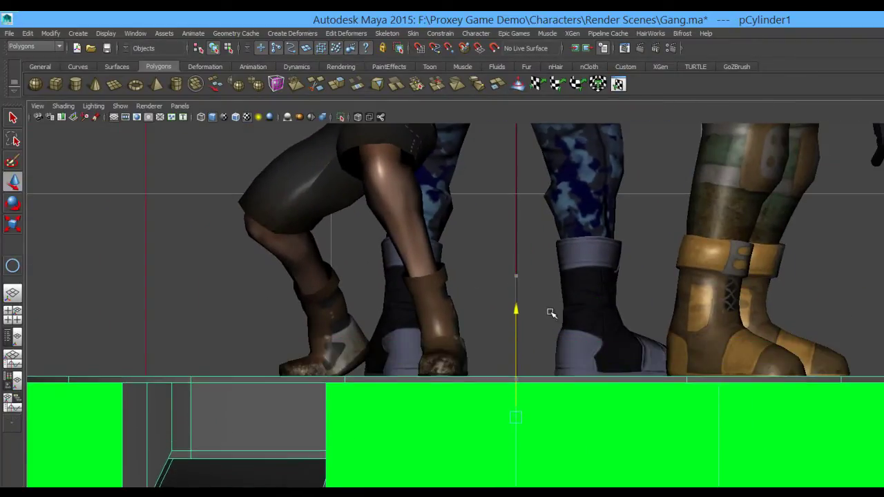
pyautogui.press('space')
pyautogui.press('space')
pyautogui.keyDown('alt'); pyautogui.moveTo(759, 193); pyautogui.dragTo(668, 356); pyautogui.keyUp('alt')
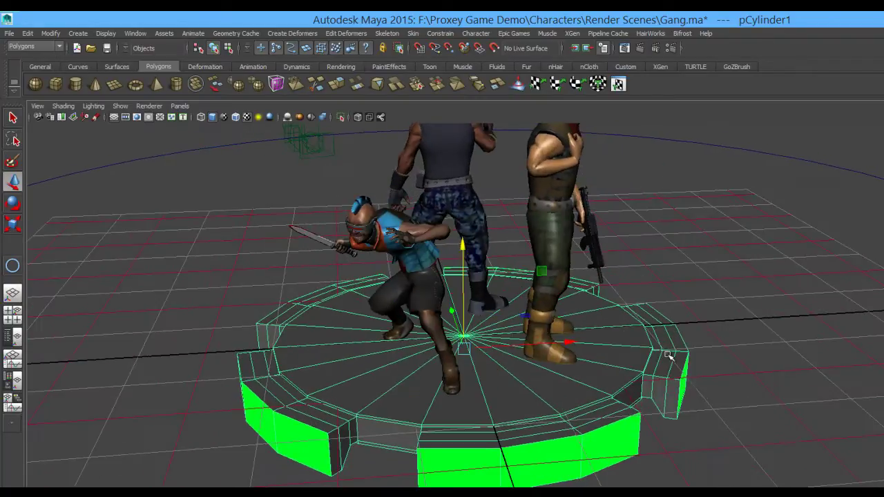
pyautogui.keyDown('alt'); pyautogui.moveTo(722, 317); pyautogui.dragTo(772, 312); pyautogui.keyUp('alt')
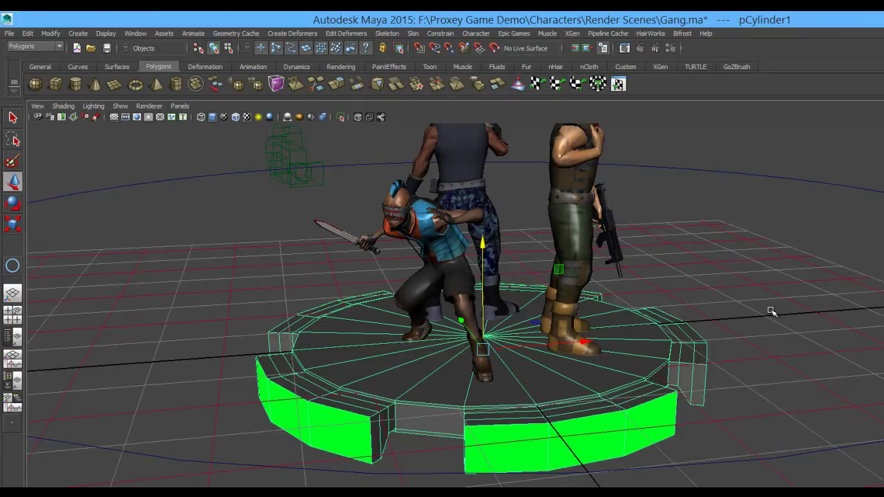
pyautogui.keyDown('alt'); pyautogui.moveTo(457, 296); pyautogui.dragTo(602, 350); pyautogui.keyUp('alt')
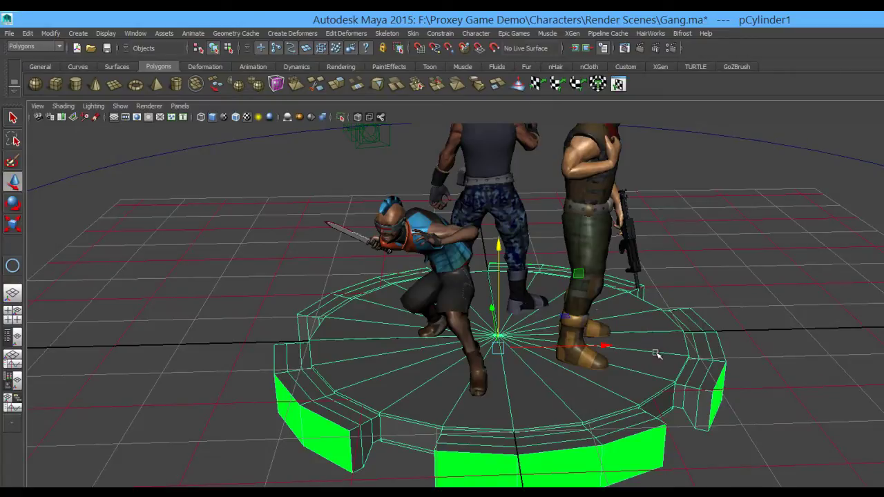
# Open the UV Texture Editor beside the model and examine the platform's UV layout, then close the editor
pyautogui.click(614, 86)
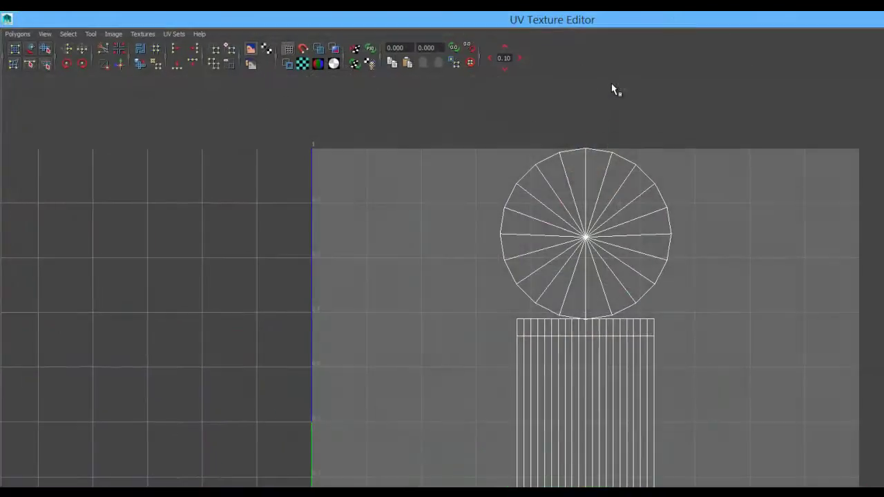
pyautogui.moveTo(615, 26); pyautogui.dragTo(883, 54)
pyautogui.keyDown('alt'); pyautogui.moveTo(375, 229); pyautogui.dragTo(182, 231, button='middle'); pyautogui.keyUp('alt')
pyautogui.keyDown('alt'); pyautogui.moveTo(384, 207); pyautogui.dragTo(355, 241, button='middle'); pyautogui.keyUp('alt')
pyautogui.keyDown('alt'); pyautogui.moveTo(355, 241); pyautogui.dragTo(349, 259); pyautogui.keyUp('alt')
pyautogui.moveTo(883, 52); pyautogui.dragTo(852, 37)
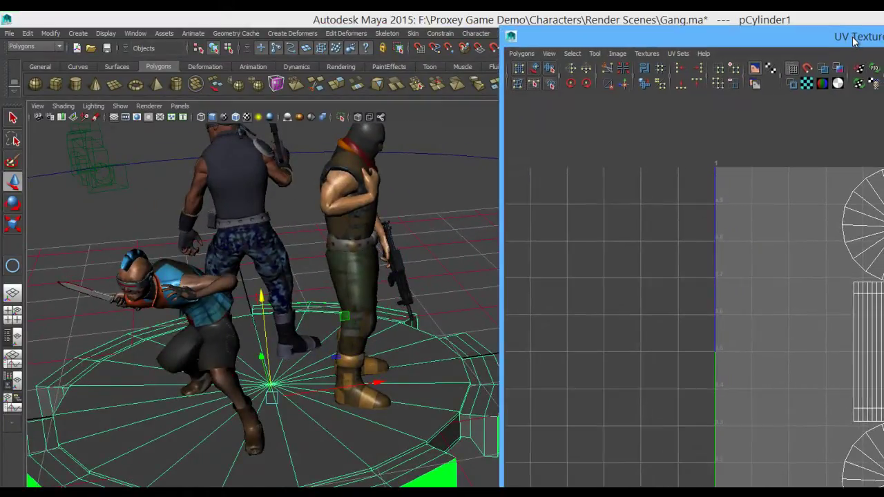
pyautogui.keyDown('alt'); pyautogui.moveTo(875, 295); pyautogui.dragTo(859, 251, button='middle'); pyautogui.keyUp('alt')
pyautogui.keyDown('alt'); pyautogui.moveTo(883, 248); pyautogui.dragTo(873, 247, button='right'); pyautogui.keyUp('alt')
pyautogui.keyDown('alt'); pyautogui.moveTo(874, 266); pyautogui.dragTo(877, 237, button='middle'); pyautogui.keyUp('alt')
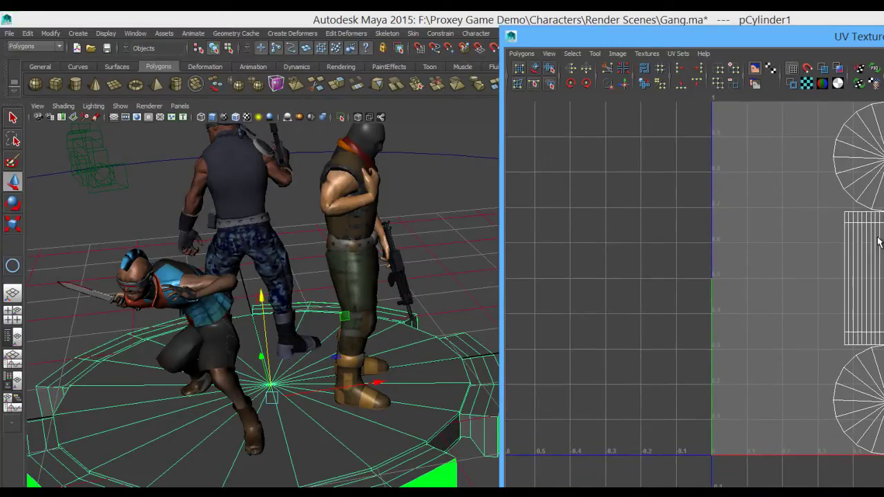
pyautogui.keyDown('alt'); pyautogui.moveTo(456, 368); pyautogui.dragTo(455, 332, button='middle'); pyautogui.keyUp('alt')
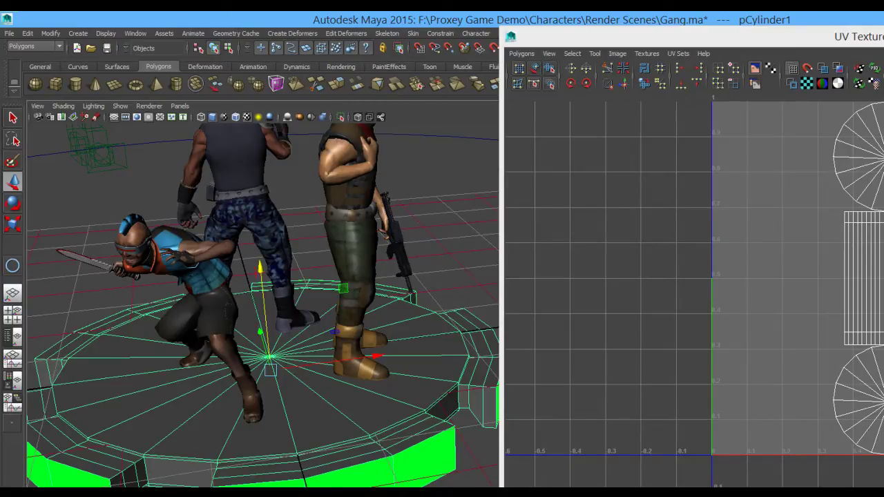
pyautogui.moveTo(883, 43); pyautogui.dragTo(800, 68)
pyautogui.click(883, 63)
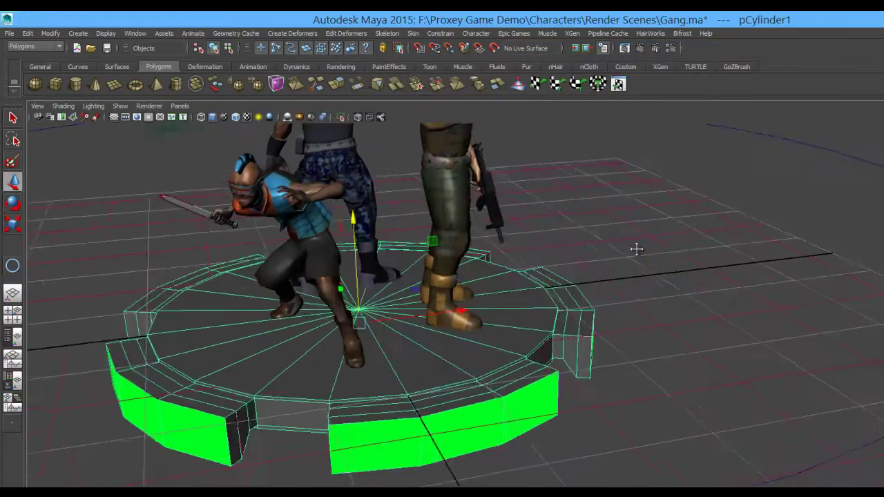
# Examine the platform's notched rim, green side faces and underside from all around
pyautogui.keyDown('alt'); pyautogui.moveTo(635, 249); pyautogui.dragTo(580, 327); pyautogui.keyUp('alt')
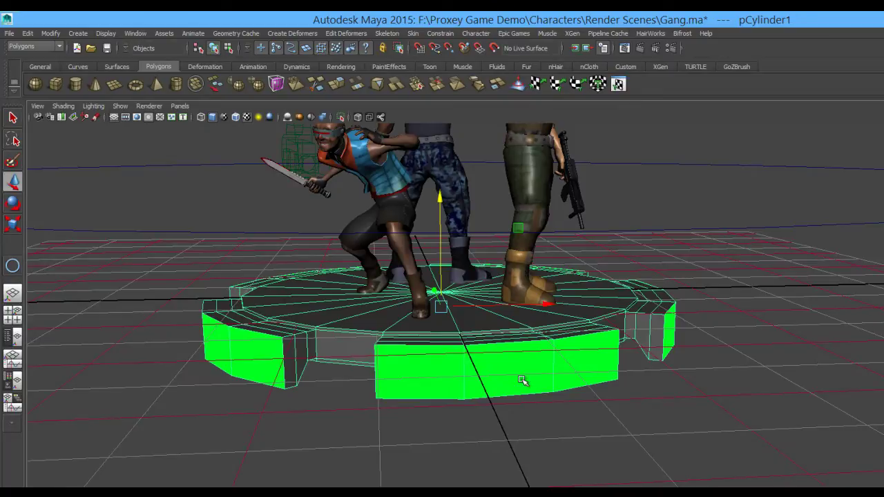
pyautogui.keyDown('alt'); pyautogui.moveTo(607, 380); pyautogui.dragTo(410, 389); pyautogui.keyUp('alt')
pyautogui.keyDown('alt'); pyautogui.moveTo(707, 334); pyautogui.dragTo(537, 389); pyautogui.keyUp('alt')
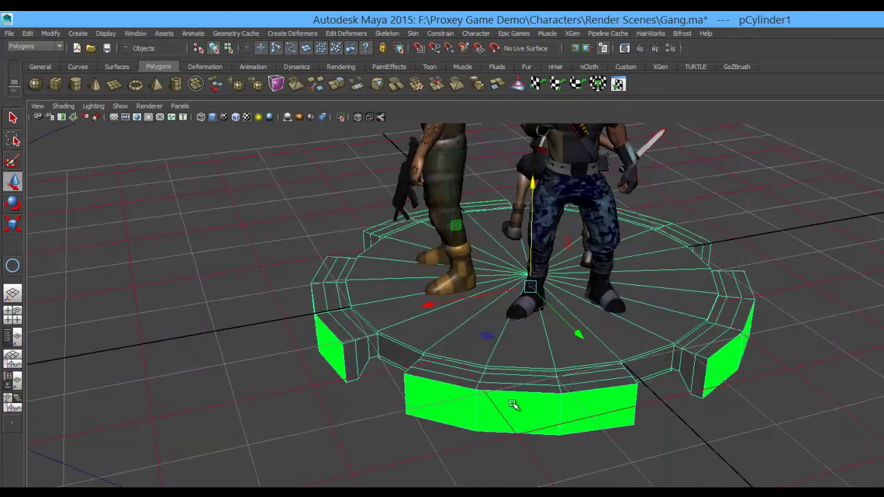
pyautogui.keyDown('alt'); pyautogui.moveTo(350, 411); pyautogui.dragTo(656, 400); pyautogui.keyUp('alt')
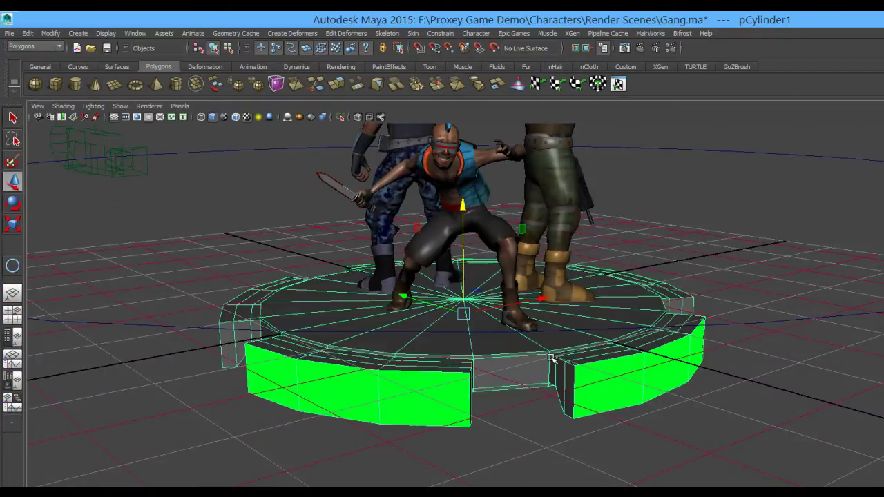
pyautogui.keyDown('alt'); pyautogui.moveTo(504, 373); pyautogui.dragTo(505, 306); pyautogui.keyUp('alt')
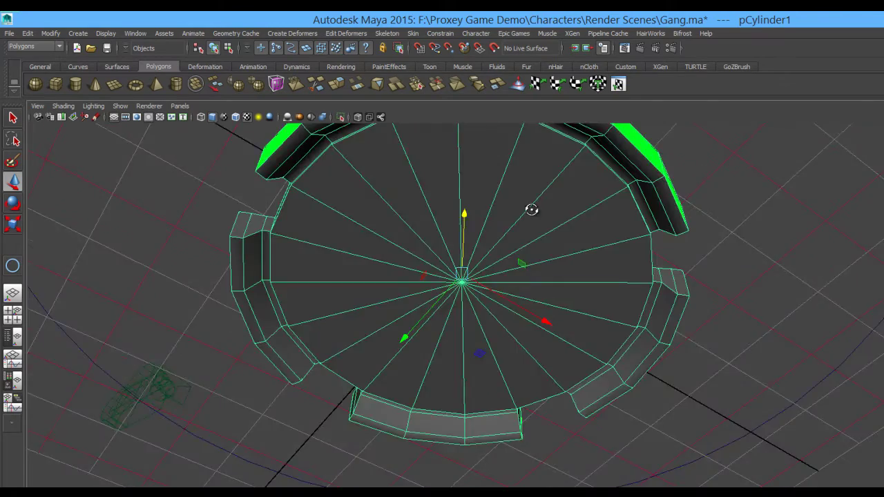
pyautogui.keyDown('alt'); pyautogui.moveTo(532, 210); pyautogui.dragTo(538, 268); pyautogui.keyUp('alt')
pyautogui.keyDown('alt'); pyautogui.moveTo(495, 319); pyautogui.dragTo(533, 291); pyautogui.keyUp('alt')
pyautogui.keyDown('alt'); pyautogui.moveTo(462, 408); pyautogui.dragTo(523, 305); pyautogui.keyUp('alt')
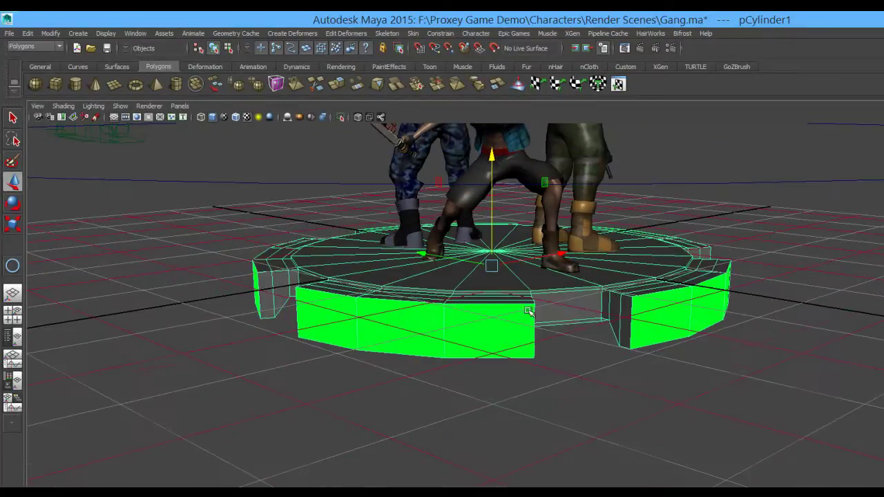
pyautogui.keyDown('alt'); pyautogui.moveTo(388, 316); pyautogui.dragTo(509, 330); pyautogui.keyUp('alt')
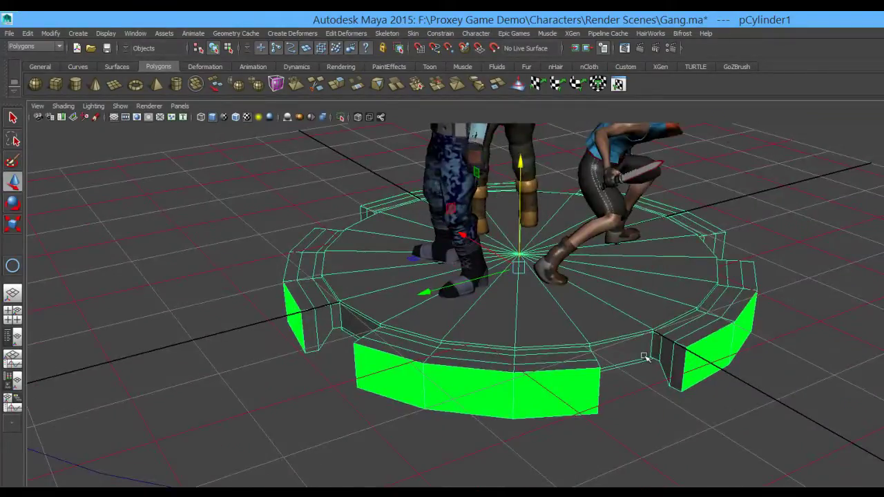
pyautogui.keyDown('alt'); pyautogui.moveTo(346, 335); pyautogui.dragTo(515, 345); pyautogui.keyUp('alt')
pyautogui.keyDown('alt'); pyautogui.moveTo(422, 330); pyautogui.dragTo(442, 377); pyautogui.keyUp('alt')
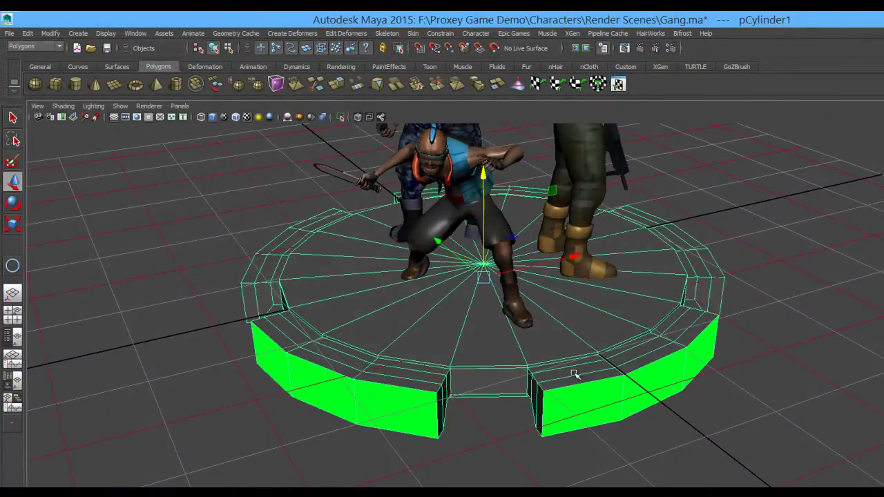
pyautogui.keyDown('alt'); pyautogui.moveTo(572, 375); pyautogui.dragTo(557, 386); pyautogui.keyUp('alt')
pyautogui.click(836, 397)
pyautogui.keyDown('alt'); pyautogui.moveTo(836, 398); pyautogui.dragTo(669, 326); pyautogui.keyUp('alt')
pyautogui.click(669, 325)
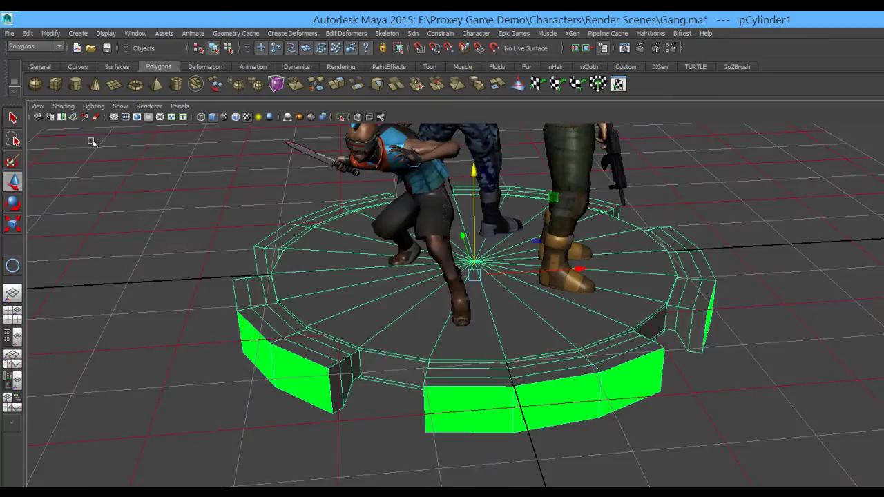
# Export the selected platform to the Desktop in OBJexport format, overwriting Platform.obj
pyautogui.click(10, 33)
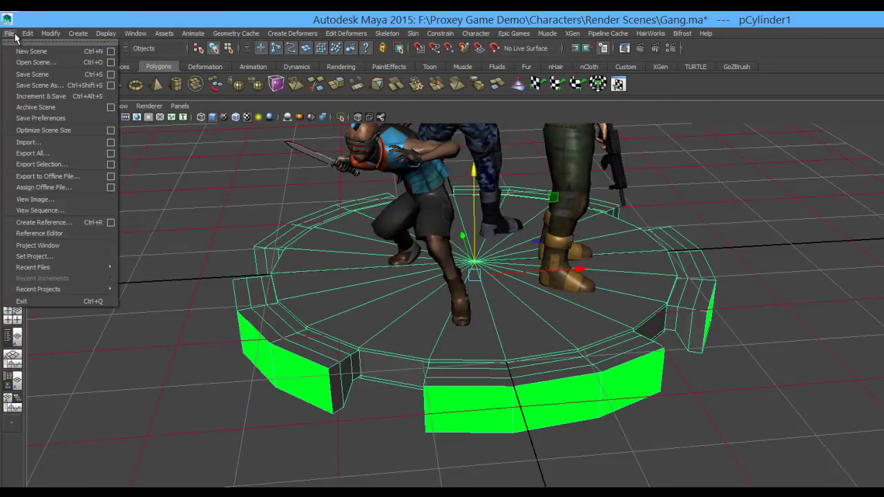
pyautogui.click(59, 163)
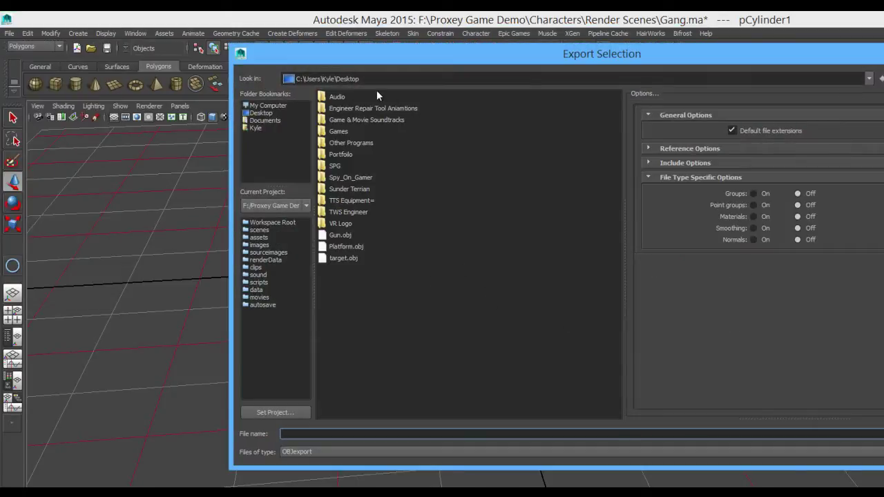
pyautogui.click(264, 114)
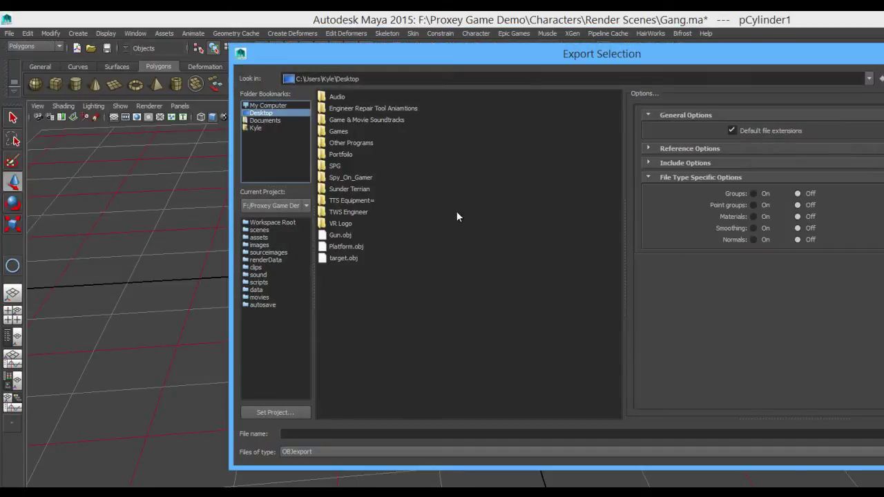
pyautogui.click(334, 251)
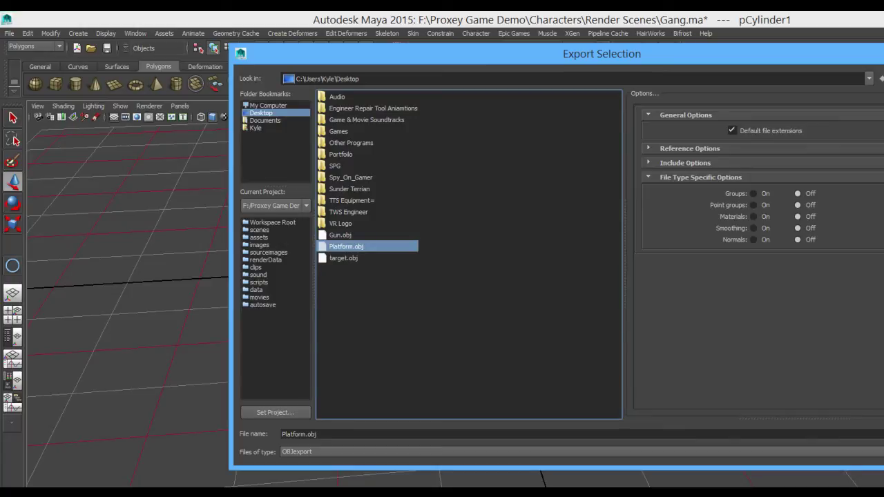
pyautogui.click(883, 435)
pyautogui.click(583, 281)
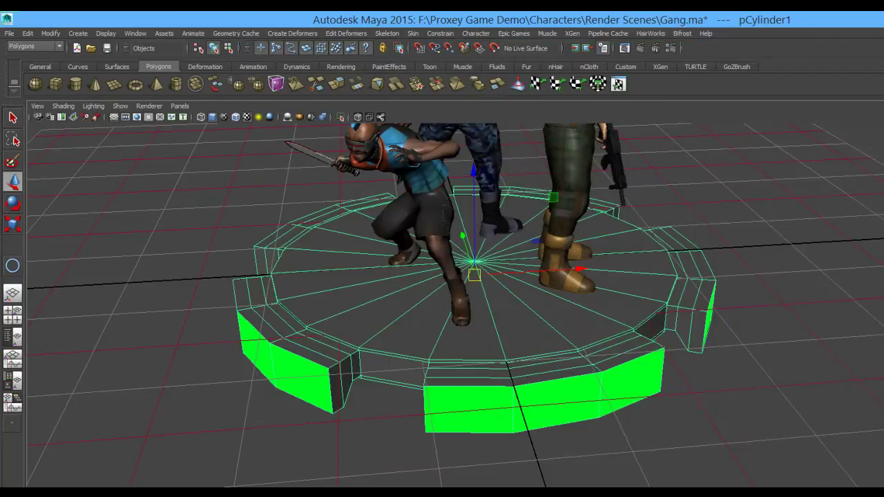
# Switch from Maya to the desktop and launch Roadkill 1.1
pyautogui.click(883, 20)
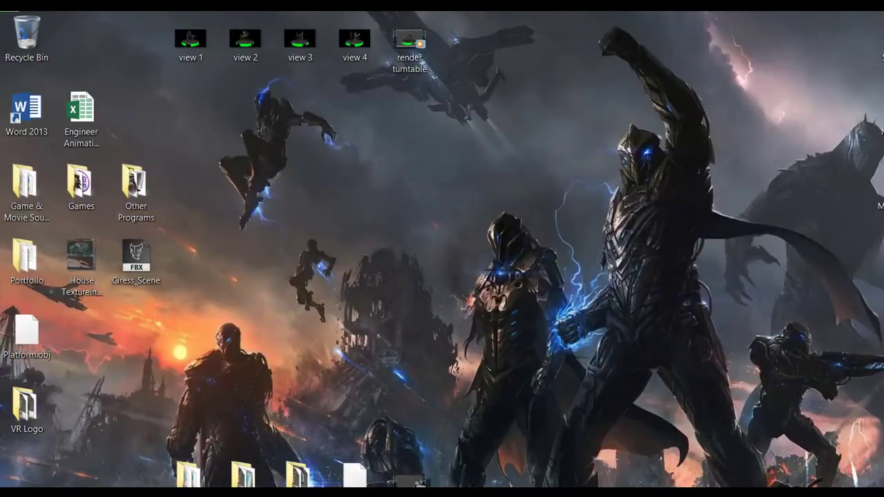
pyautogui.doubleClick(883, 265)
pyautogui.moveTo(623, 153); pyautogui.dragTo(648, 96)
pyautogui.doubleClick(647, 96)
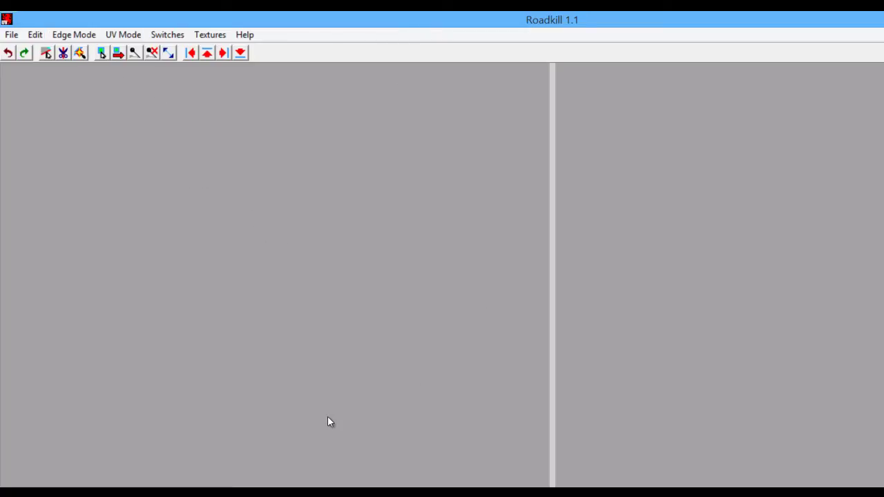
# Switch to the web browser and open the pullin shapes Roadkill UV Tool page from the "uv unwrap roadkill" results, at its Windows downloads
pyautogui.click(249, 491)
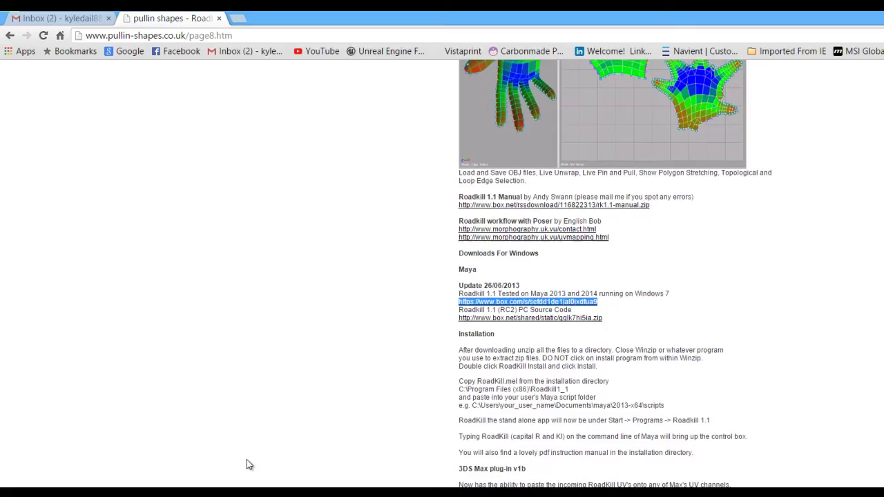
pyautogui.click(10, 36)
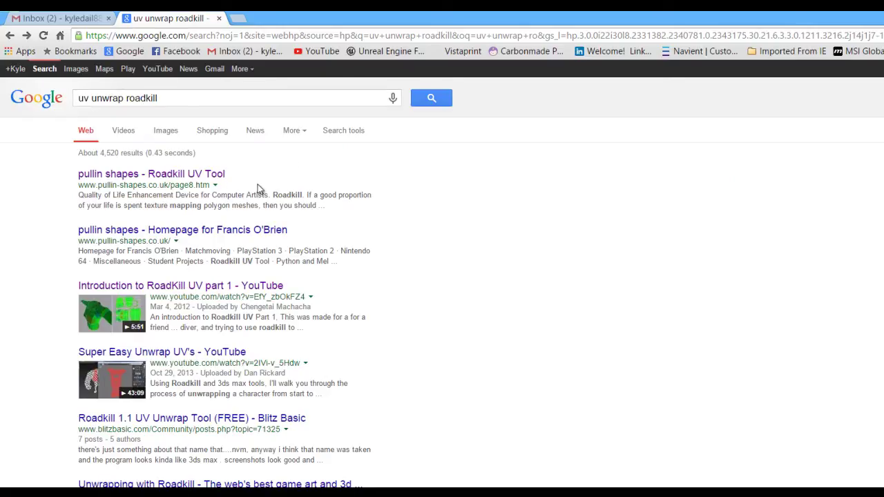
pyautogui.click(191, 176)
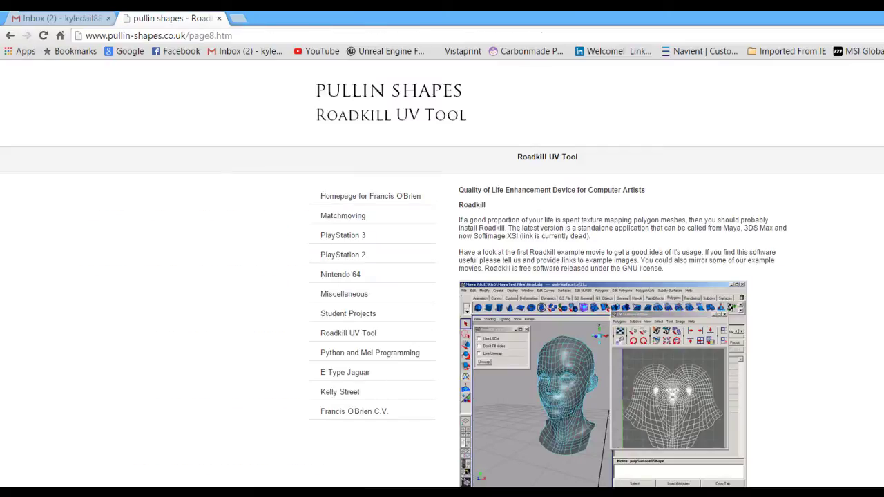
pyautogui.scroll(-8, 442, 276)
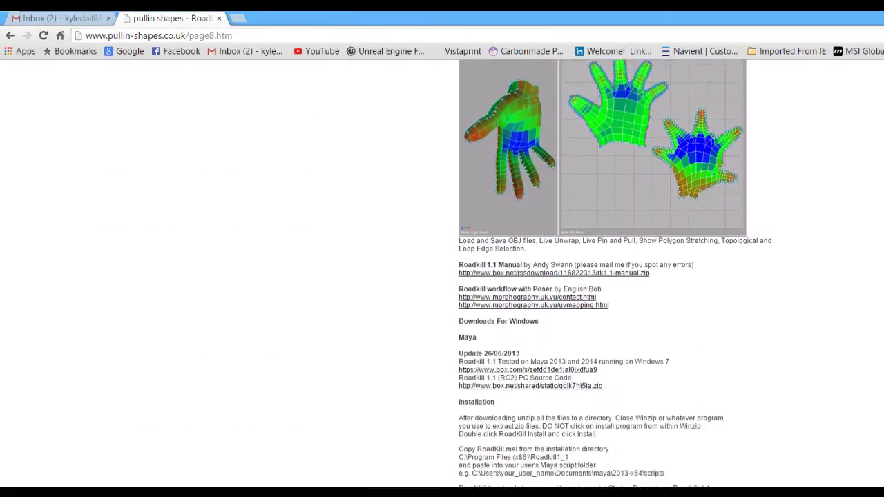
pyautogui.scroll(-2, 614, 276)
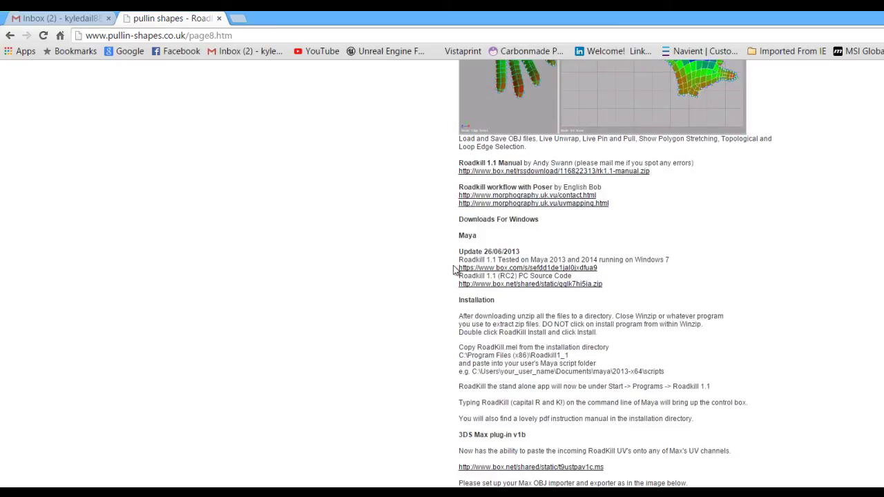
# Highlight the Roadkill 1.1 download links for Maya and the PC source code, and read the installation instructions below
pyautogui.moveTo(454, 268); pyautogui.dragTo(454, 290)
pyautogui.click(618, 280)
pyautogui.moveTo(454, 292); pyautogui.dragTo(602, 293)
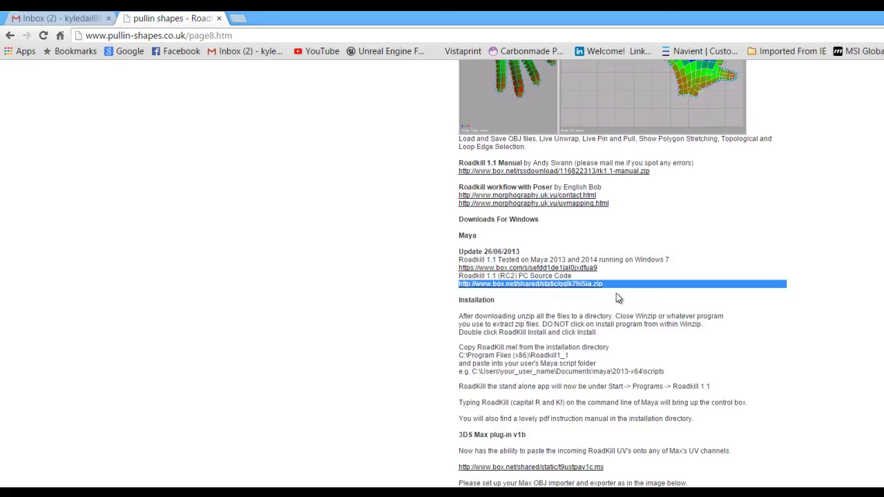
pyautogui.click(618, 298)
pyautogui.moveTo(459, 269); pyautogui.dragTo(599, 267)
pyautogui.click(609, 278)
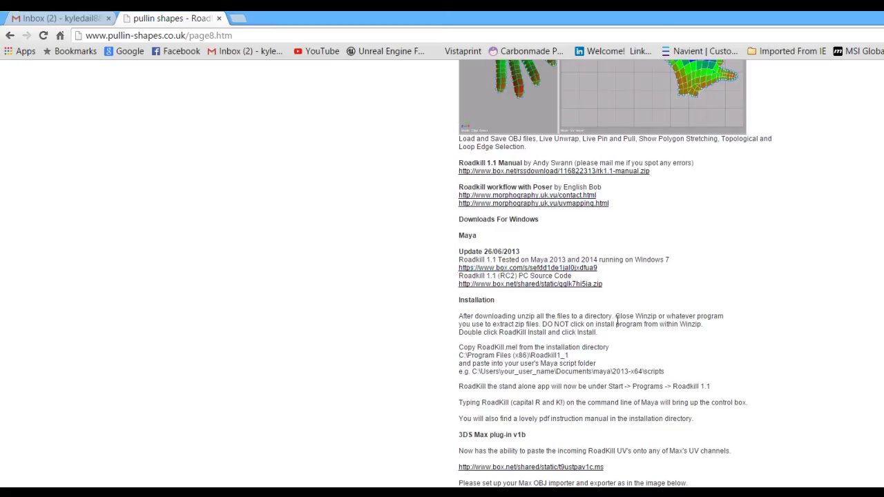
pyautogui.scroll(-3, 771, 458)
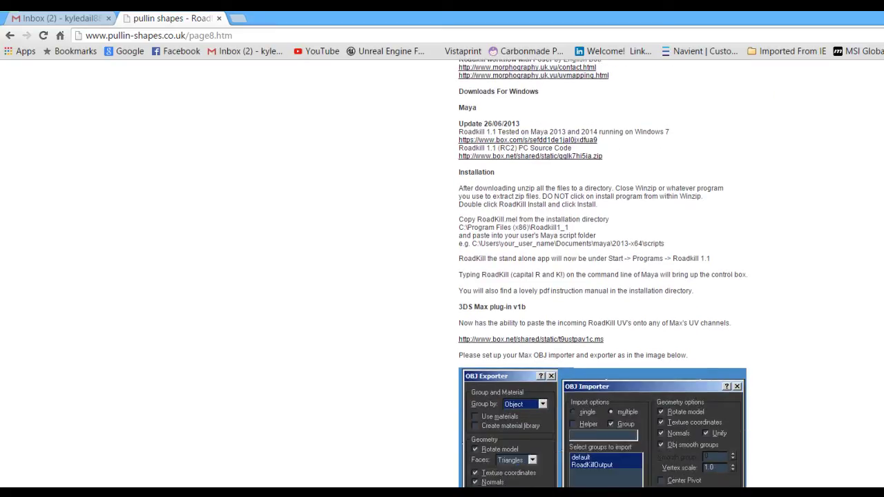
# Read the remaining Roadkill page content, including the 3DS Max plug-in's OBJ exporter and importer settings and the tool's introduction
pyautogui.scroll(-1, 596, 294)
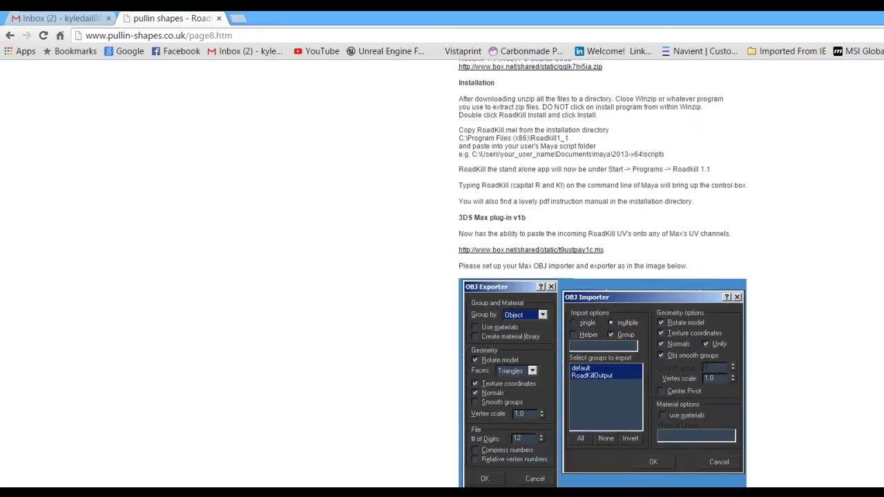
pyautogui.scroll(-5, 602, 276)
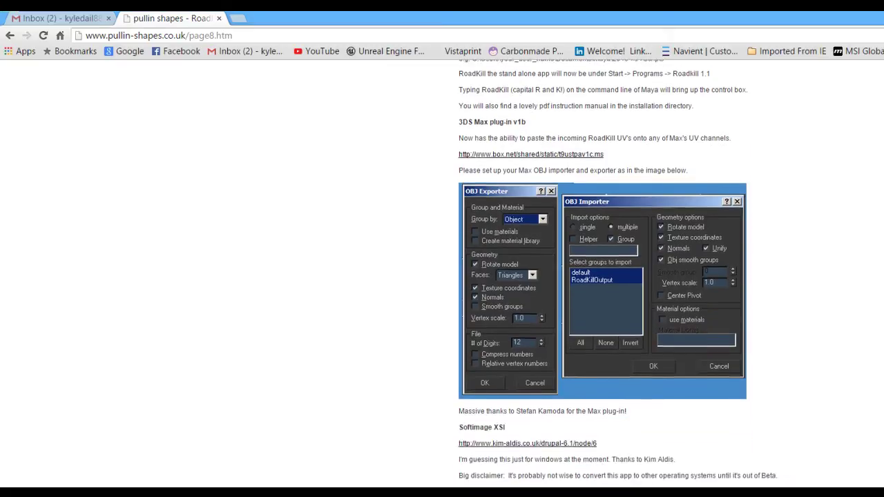
pyautogui.scroll(8, 602, 276)
pyautogui.scroll(8, 602, 276)
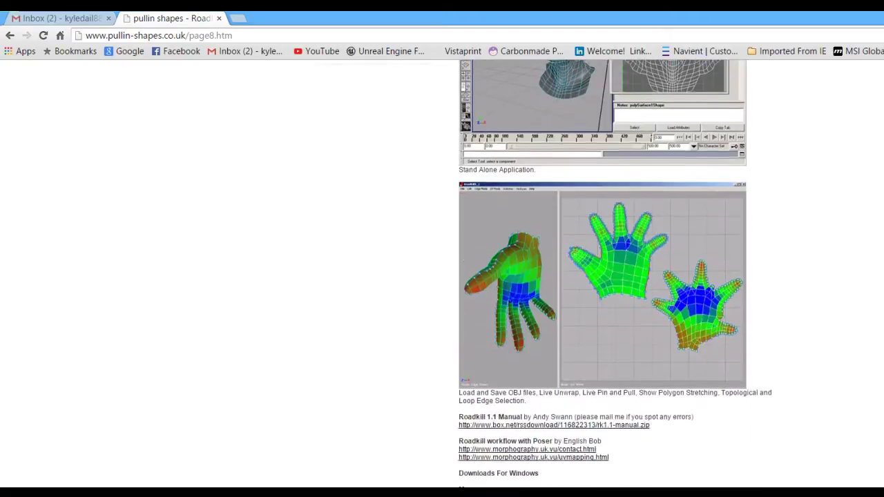
pyautogui.scroll(3, 602, 276)
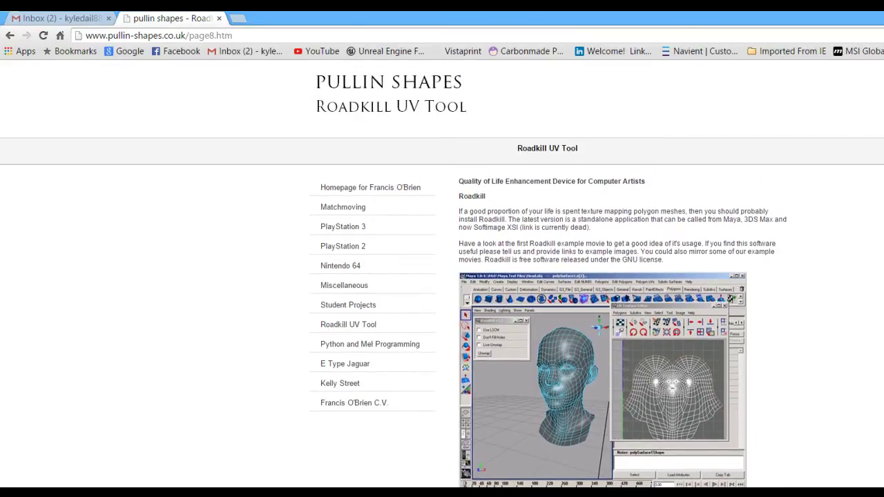
# Switch from the web browser to Roadkill 1.1 and load the exported Platform.obj from the Desktop
pyautogui.click(882, 17)
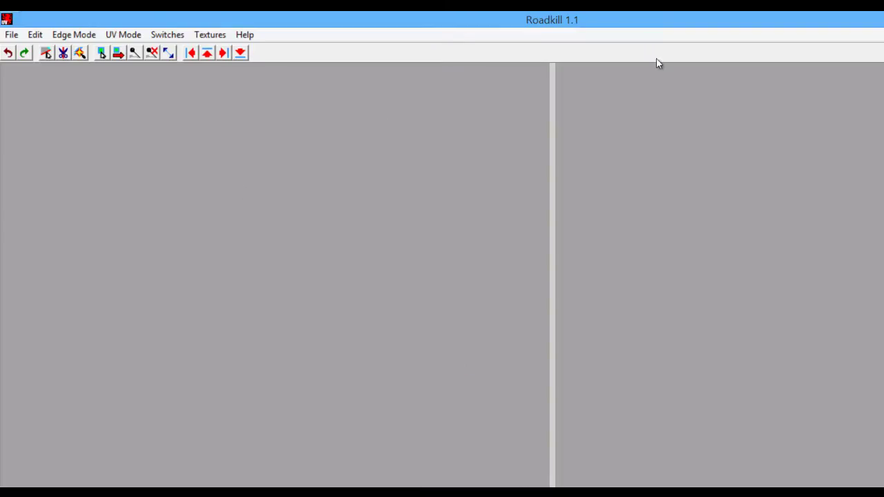
pyautogui.click(11, 35)
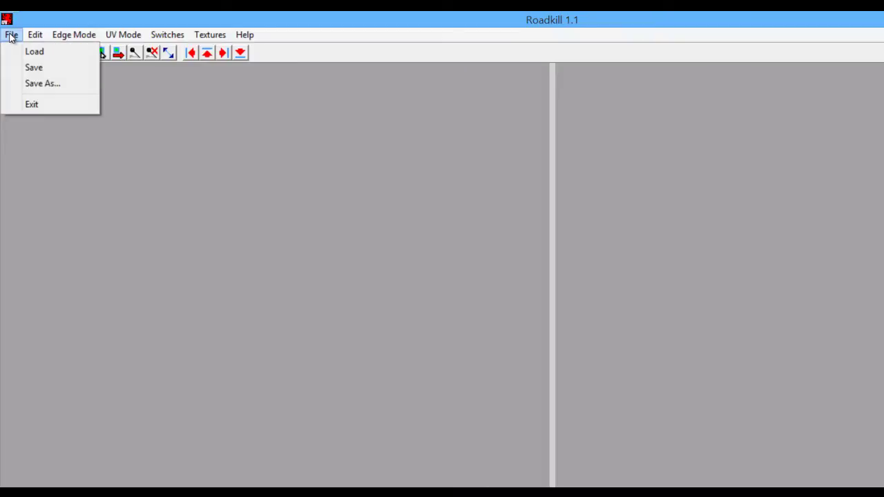
pyautogui.click(47, 52)
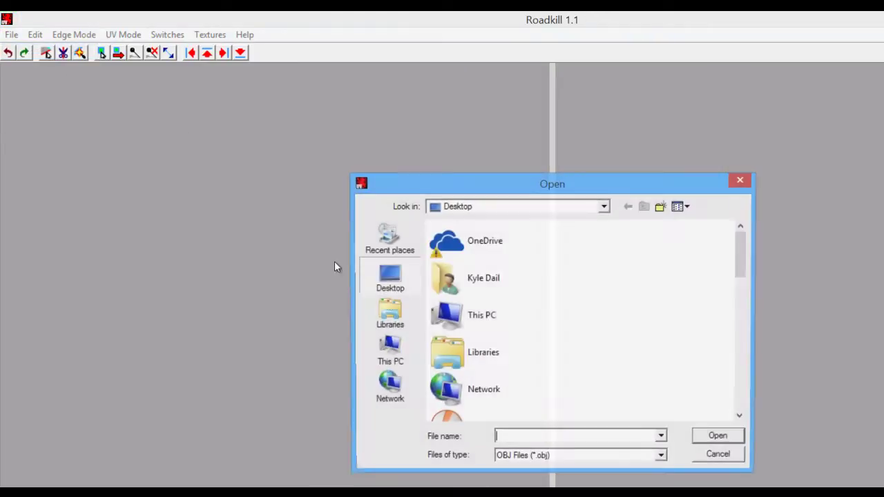
pyautogui.moveTo(747, 265); pyautogui.dragTo(747, 413)
pyautogui.click(521, 366)
pyautogui.click(723, 439)
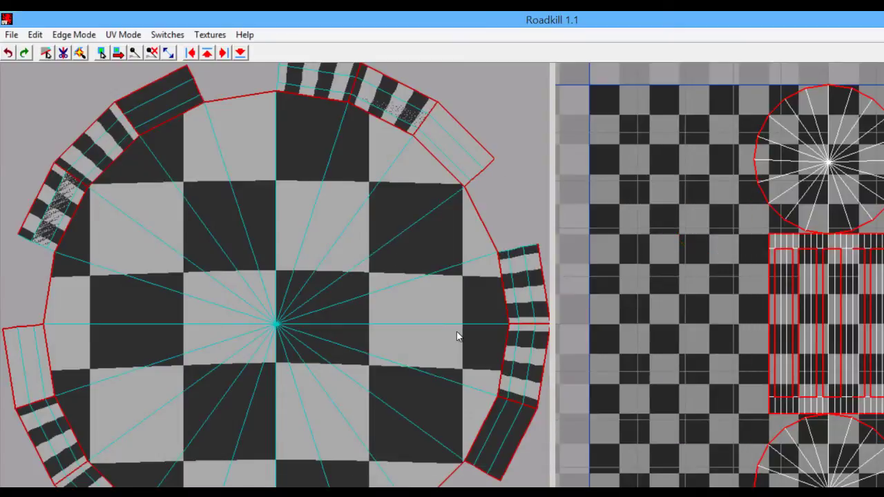
# Examine the loaded platform's seams and checker texture from several angles, comparing it with the original platform mesh in Maya
pyautogui.moveTo(455, 336); pyautogui.dragTo(454, 350, button='middle')
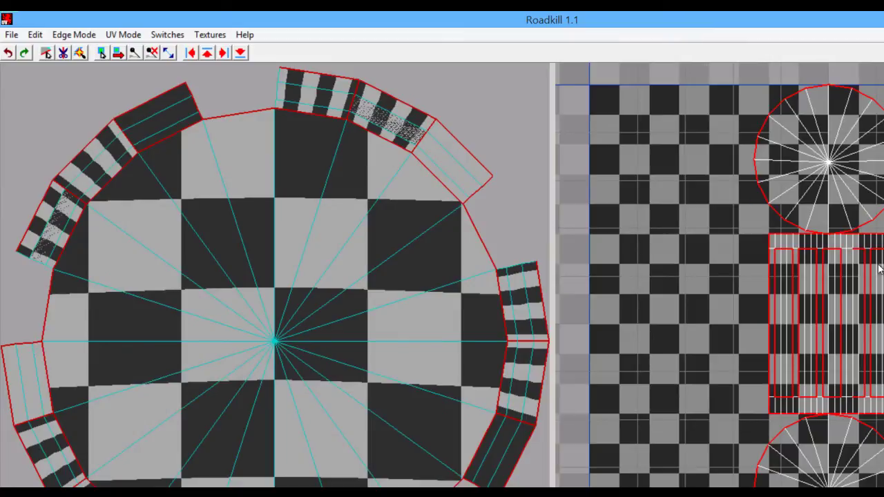
pyautogui.moveTo(294, 215); pyautogui.dragTo(347, 386)
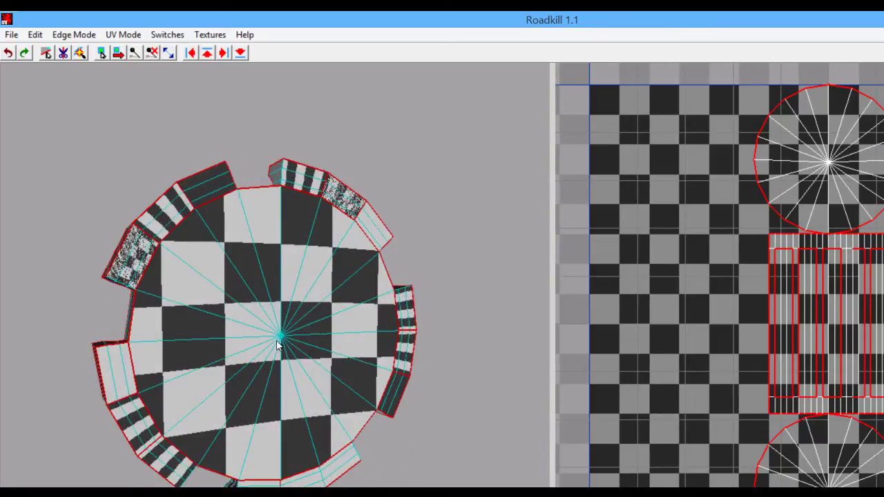
pyautogui.moveTo(279, 336); pyautogui.dragTo(196, 384)
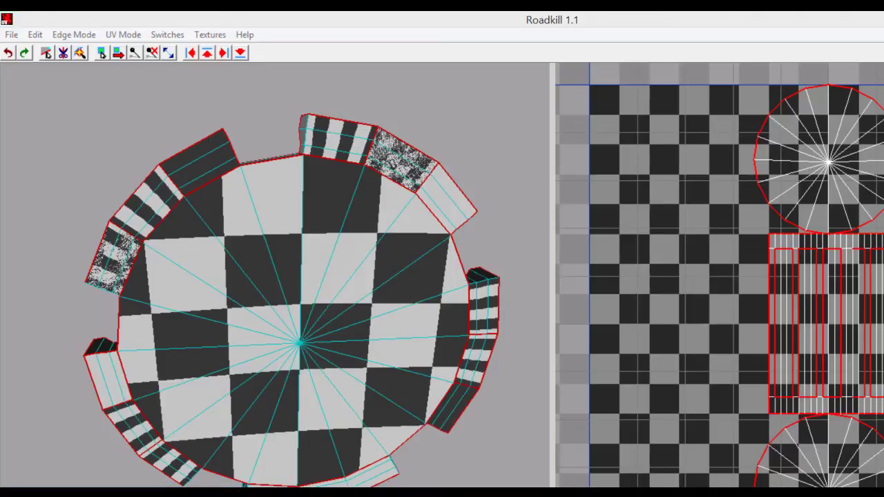
pyautogui.hotkey('alt', 'Tab')
pyautogui.keyDown('alt'); pyautogui.moveTo(158, 473); pyautogui.dragTo(186, 442); pyautogui.keyUp('alt')
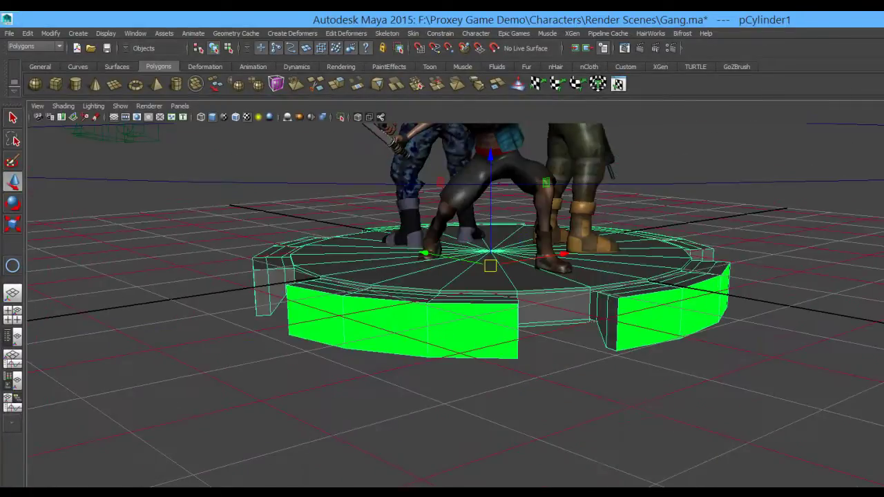
pyautogui.keyDown('alt'); pyautogui.moveTo(421, 388); pyautogui.dragTo(348, 402); pyautogui.keyUp('alt')
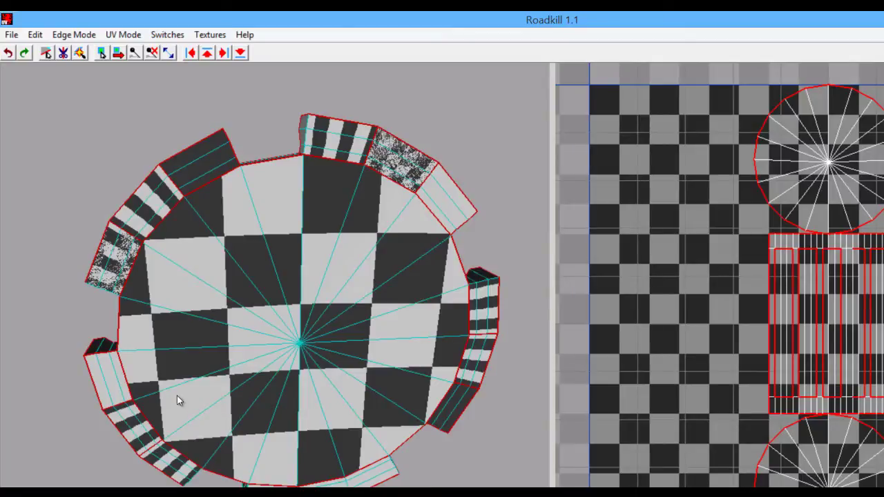
pyautogui.keyDown('alt'); pyautogui.moveTo(159, 389); pyautogui.dragTo(210, 350); pyautogui.keyUp('alt')
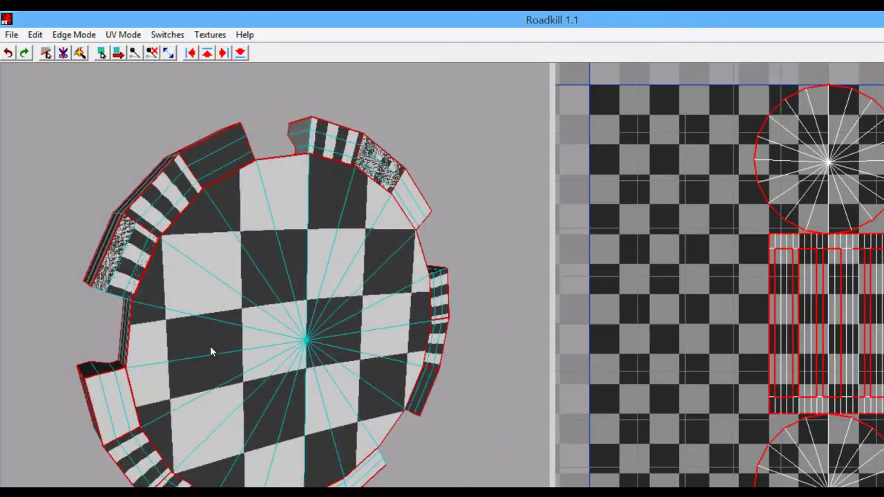
pyautogui.keyDown('alt'); pyautogui.moveTo(374, 355); pyautogui.dragTo(259, 343); pyautogui.keyUp('alt')
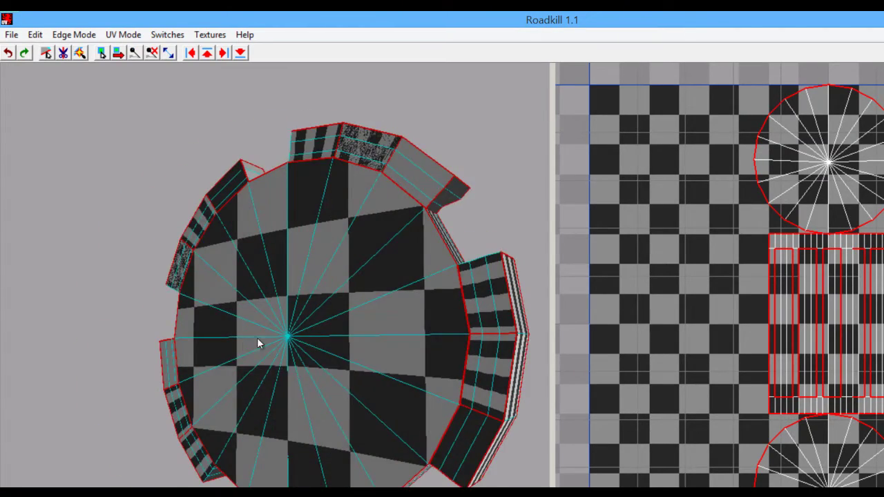
pyautogui.keyDown('alt'); pyautogui.moveTo(312, 316); pyautogui.dragTo(352, 364); pyautogui.keyUp('alt')
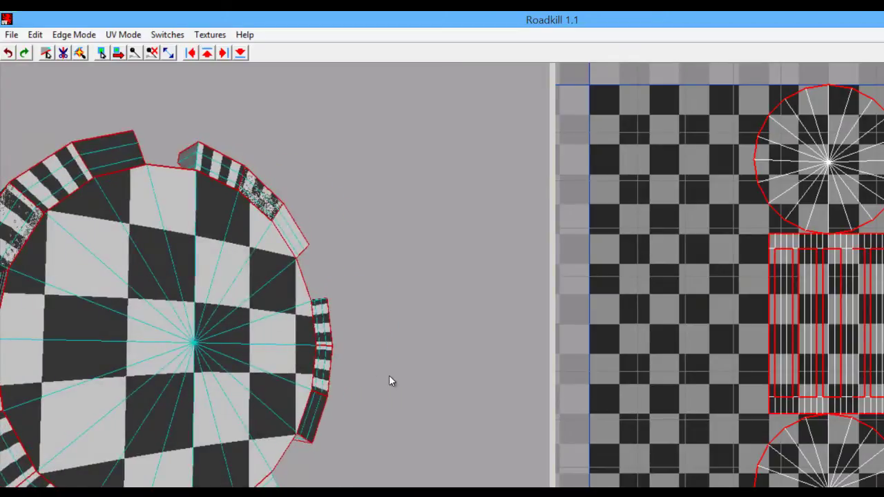
pyautogui.keyDown('alt'); pyautogui.moveTo(359, 333); pyautogui.dragTo(270, 315, button='right'); pyautogui.keyUp('alt')
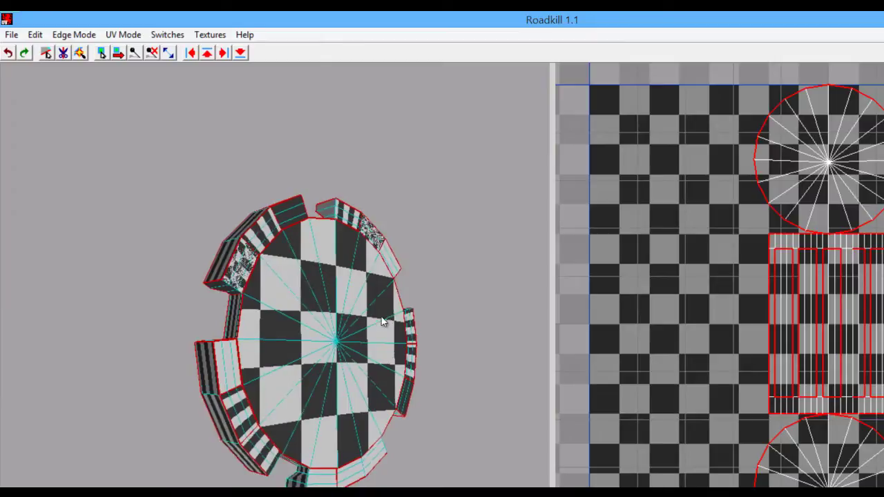
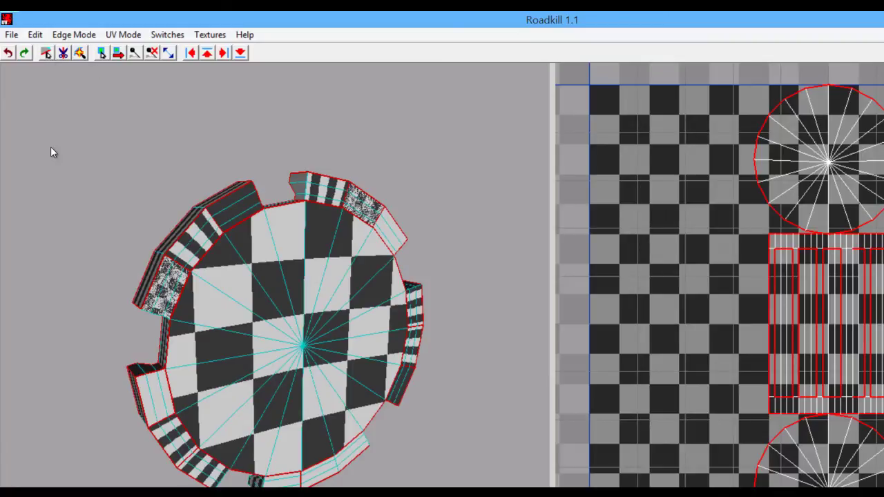
# Select all of the platform's edges, weld them to remove the existing UV seams, and clear the selection
pyautogui.moveTo(52, 128); pyautogui.dragTo(483, 484)
pyautogui.moveTo(240, 344)
pyautogui.keyDown('alt'); pyautogui.mouseDown()
pyautogui.moveTo(297, 347)
pyautogui.moveTo(227, 338)
pyautogui.mouseUp(); pyautogui.keyUp('alt')
pyautogui.moveTo(44, 119); pyautogui.dragTo(470, 487)
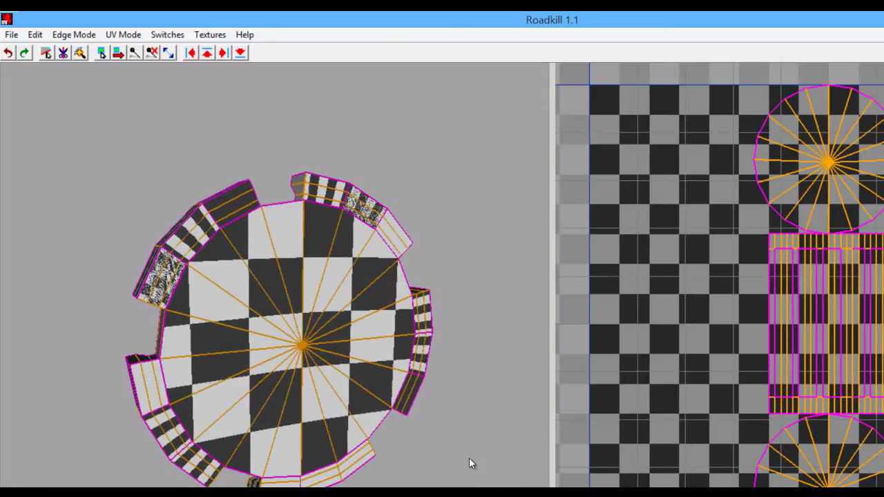
pyautogui.press('w')
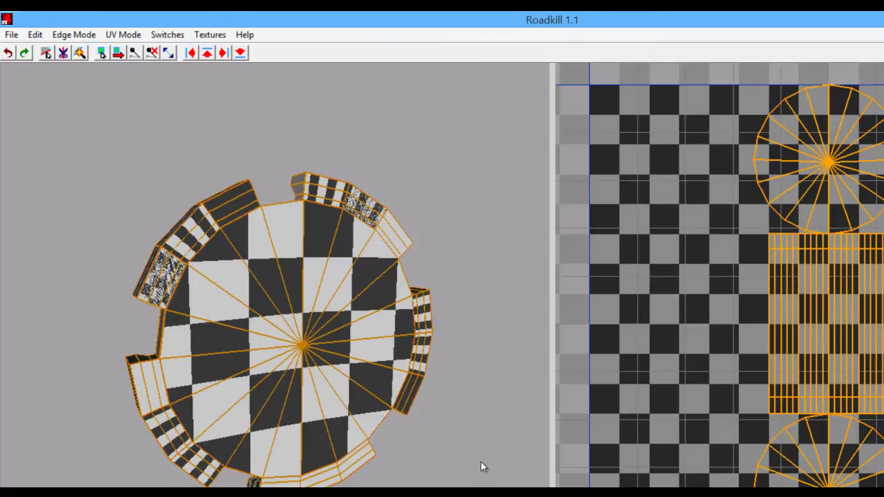
pyautogui.keyDown('alt'); pyautogui.moveTo(478, 461); pyautogui.dragTo(448, 436); pyautogui.keyUp('alt')
pyautogui.click(394, 452)
# Select the edge loop around the rim of the platform's round face and cut it as a UV seam
pyautogui.keyDown('alt'); pyautogui.moveTo(393, 458); pyautogui.dragTo(358, 384); pyautogui.keyUp('alt')
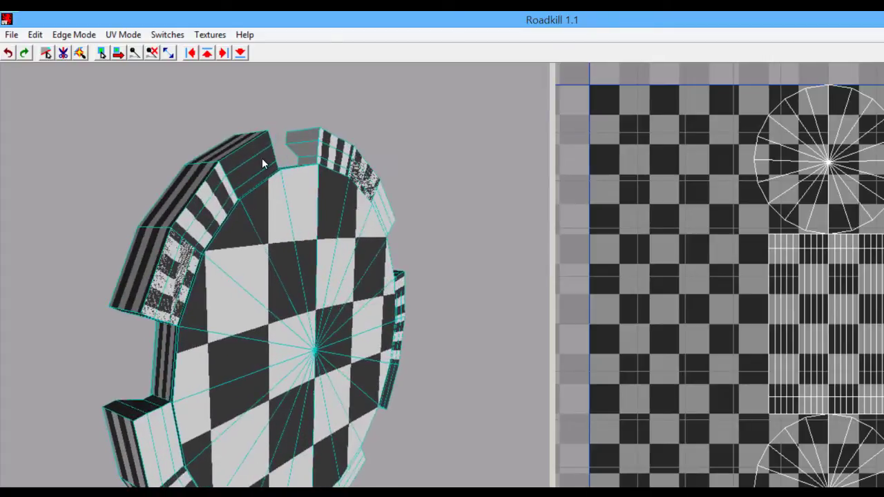
pyautogui.keyDown('alt'); pyautogui.moveTo(168, 407); pyautogui.dragTo(377, 352); pyautogui.keyUp('alt')
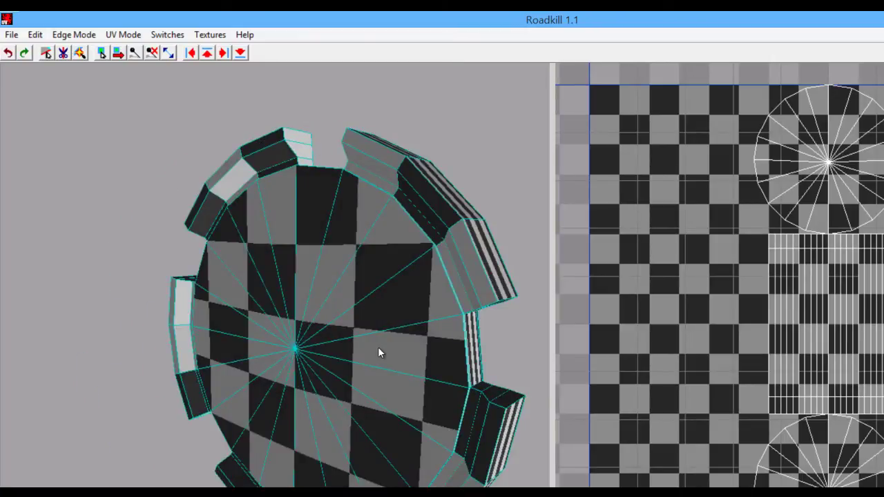
pyautogui.keyDown('alt'); pyautogui.moveTo(378, 352); pyautogui.dragTo(328, 321); pyautogui.keyUp('alt')
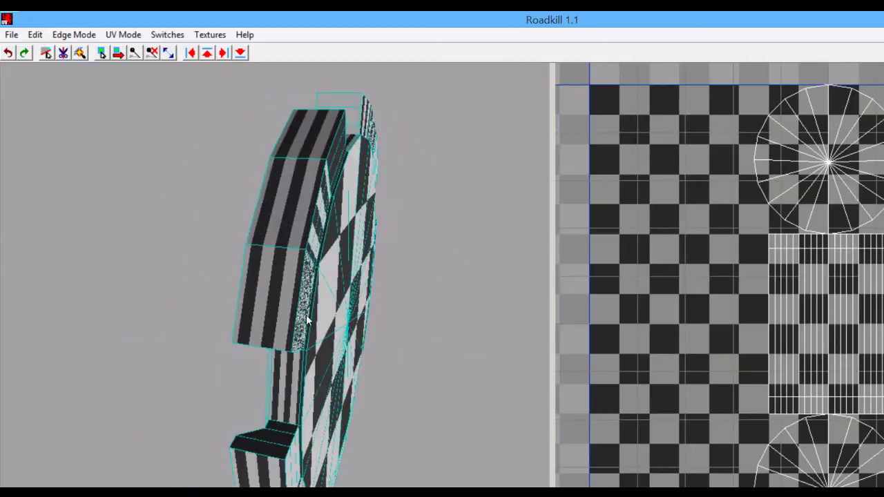
pyautogui.keyDown('alt'); pyautogui.moveTo(231, 477); pyautogui.dragTo(330, 423); pyautogui.keyUp('alt')
pyautogui.keyDown('alt'); pyautogui.moveTo(211, 346); pyautogui.dragTo(276, 318); pyautogui.keyUp('alt')
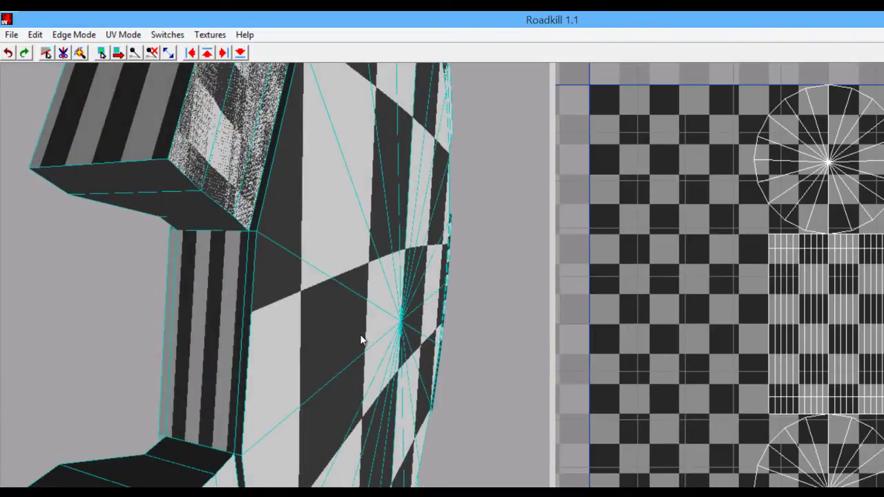
pyautogui.doubleClick(253, 300)
pyautogui.keyDown('alt'); pyautogui.moveTo(395, 320); pyautogui.dragTo(423, 320); pyautogui.keyUp('alt')
pyautogui.keyDown('alt'); pyautogui.moveTo(423, 320); pyautogui.dragTo(256, 238, button='right'); pyautogui.keyUp('alt')
pyautogui.keyDown('alt'); pyautogui.moveTo(298, 345); pyautogui.dragTo(464, 330); pyautogui.keyUp('alt')
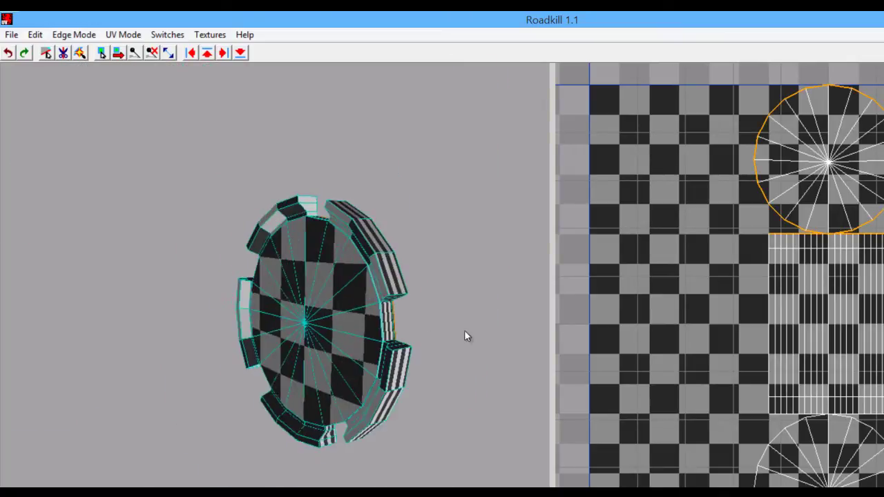
pyautogui.keyDown('alt'); pyautogui.moveTo(422, 320); pyautogui.dragTo(361, 316, button='middle'); pyautogui.keyUp('alt')
pyautogui.keyDown('alt'); pyautogui.moveTo(240, 309); pyautogui.dragTo(261, 286); pyautogui.keyUp('alt')
pyautogui.keyDown('alt'); pyautogui.moveTo(261, 286); pyautogui.dragTo(414, 307, button='right'); pyautogui.keyUp('alt')
pyautogui.keyDown('alt'); pyautogui.moveTo(413, 307); pyautogui.dragTo(355, 352, button='middle'); pyautogui.keyUp('alt')
pyautogui.keyDown('alt'); pyautogui.moveTo(355, 356); pyautogui.dragTo(379, 324, button='right'); pyautogui.keyUp('alt')
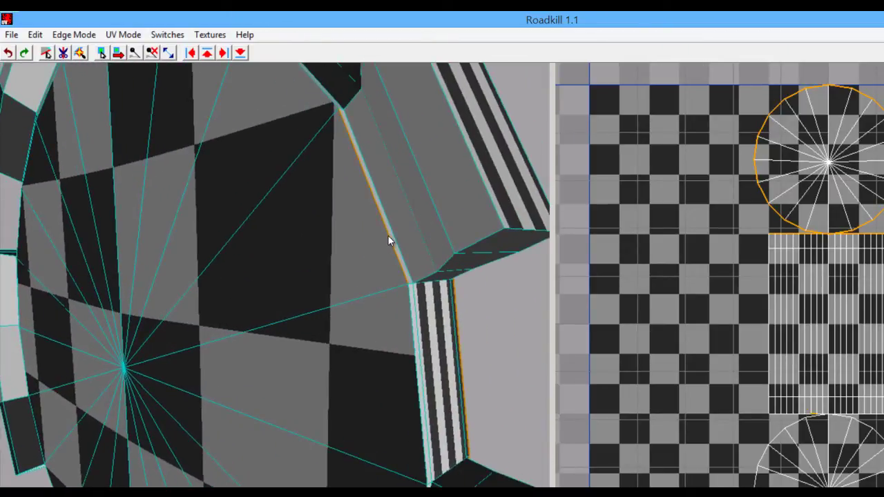
pyautogui.keyDown('alt'); pyautogui.moveTo(430, 336); pyautogui.dragTo(345, 286, button='right'); pyautogui.keyUp('alt')
pyautogui.keyDown('alt'); pyautogui.moveTo(447, 320); pyautogui.dragTo(383, 282); pyautogui.keyUp('alt')
pyautogui.keyDown('alt'); pyautogui.moveTo(383, 282); pyautogui.dragTo(301, 282, button='right'); pyautogui.keyUp('alt')
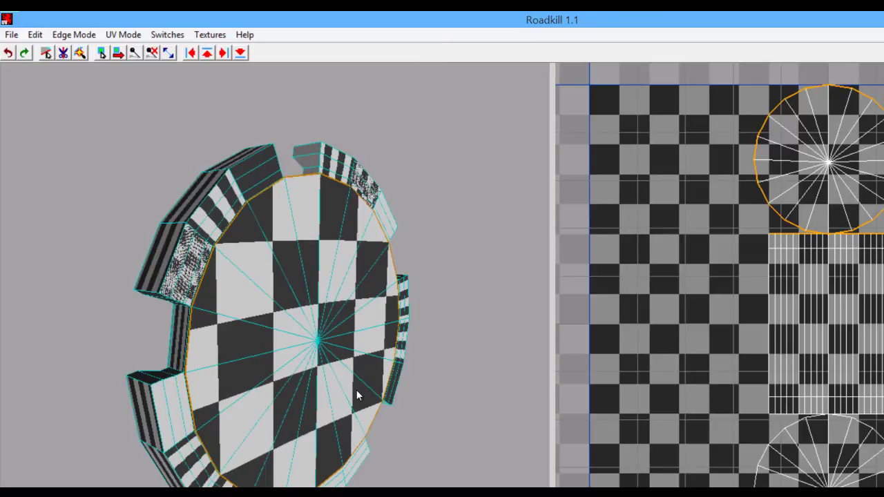
pyautogui.press('c')
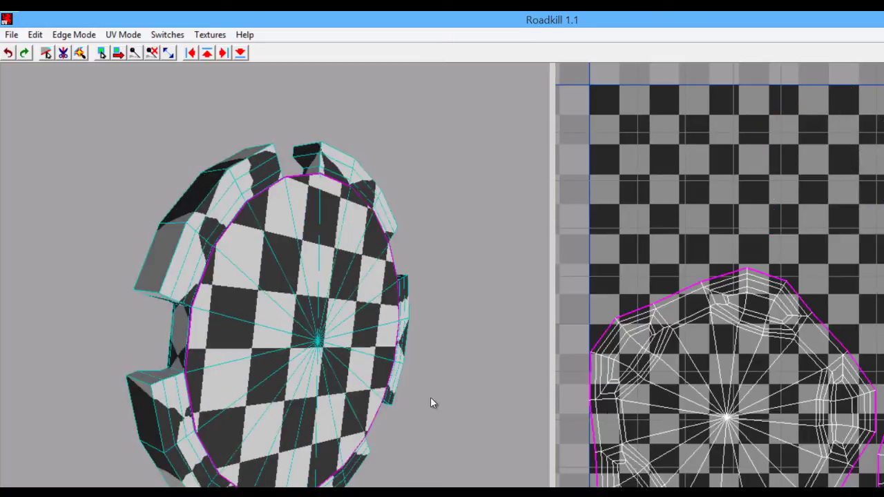
# Inspect the unwrapped UV shell and platform from several angles, using the Colours/Numbers texture to check the mapping
pyautogui.keyDown('alt'); pyautogui.moveTo(778, 408); pyautogui.dragTo(819, 350, button='middle'); pyautogui.keyUp('alt')
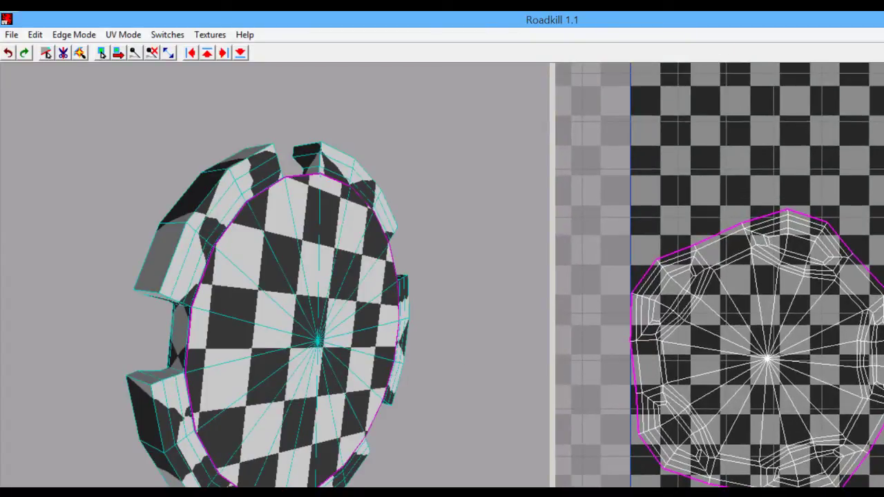
pyautogui.keyDown('alt'); pyautogui.moveTo(315, 327); pyautogui.dragTo(257, 192); pyautogui.keyUp('alt')
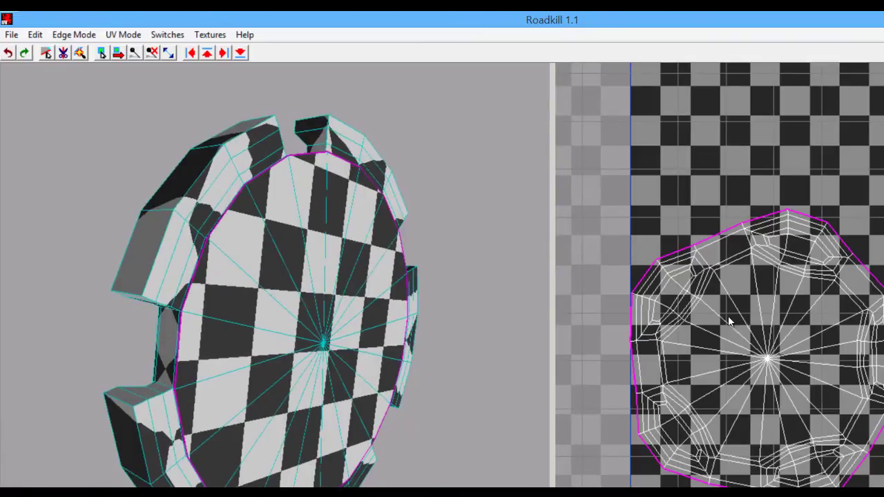
pyautogui.keyDown('alt'); pyautogui.moveTo(212, 329); pyautogui.dragTo(273, 336); pyautogui.keyUp('alt')
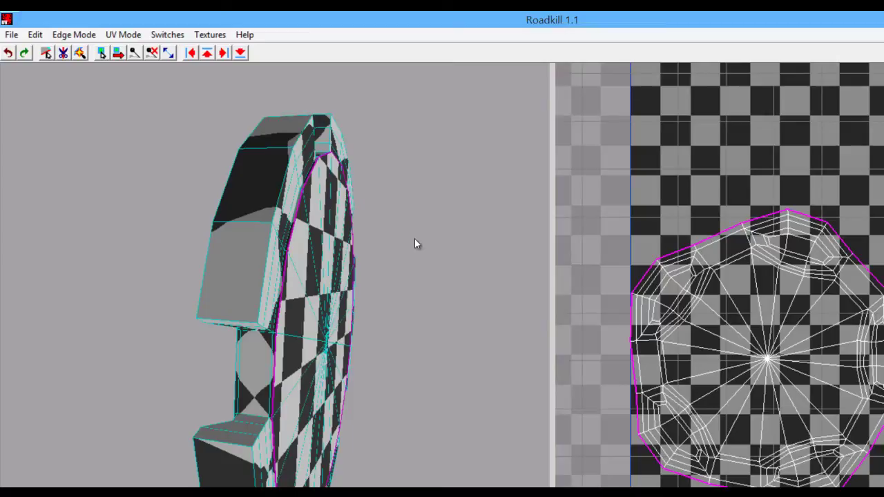
pyautogui.keyDown('alt'); pyautogui.moveTo(363, 194); pyautogui.dragTo(262, 185); pyautogui.keyUp('alt')
pyautogui.click(210, 35)
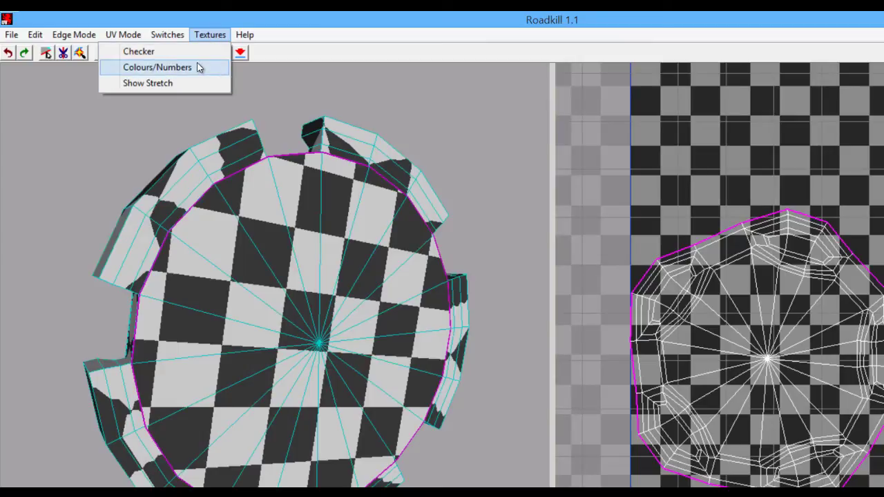
pyautogui.click(207, 69)
pyautogui.keyDown('alt'); pyautogui.moveTo(161, 244); pyautogui.dragTo(349, 324); pyautogui.keyUp('alt')
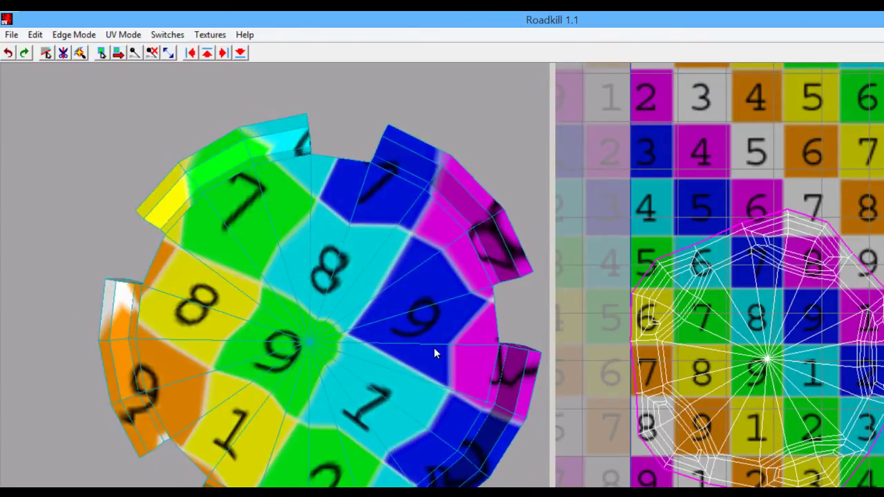
# Display the Show Stretch texture on the platform and view its outer side walls to check UV distortion
pyautogui.click(167, 35)
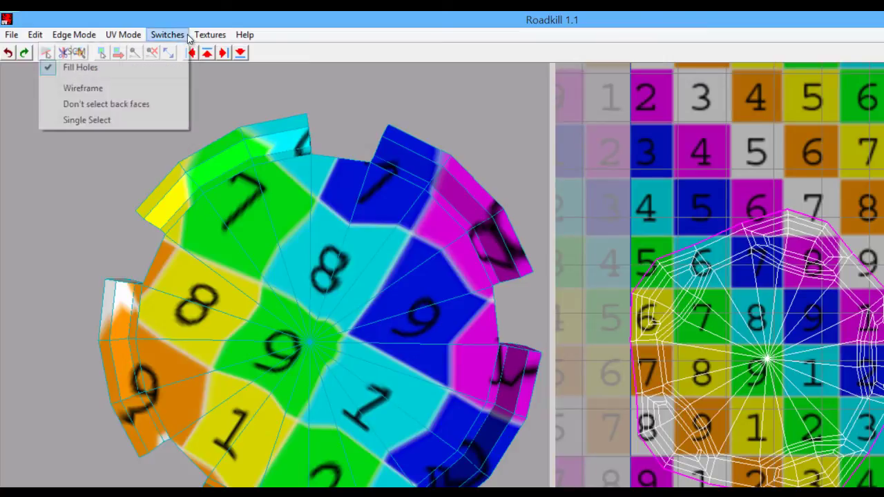
pyautogui.moveTo(210, 34)
pyautogui.click(175, 84)
pyautogui.moveTo(277, 354); pyautogui.dragTo(385, 379)
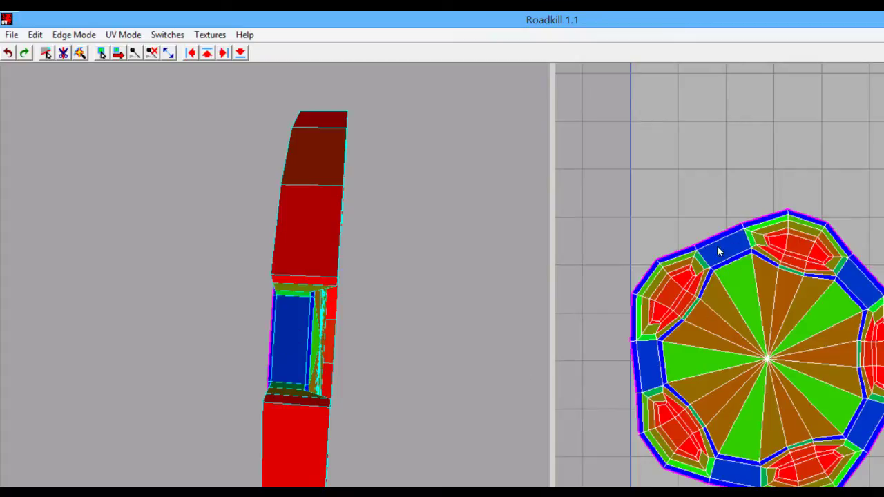
# Check the stretch colours on both round faces of the platform and switch the display to the Checker texture
pyautogui.moveTo(117, 270); pyautogui.dragTo(365, 117)
pyautogui.moveTo(269, 428); pyautogui.dragTo(252, 265)
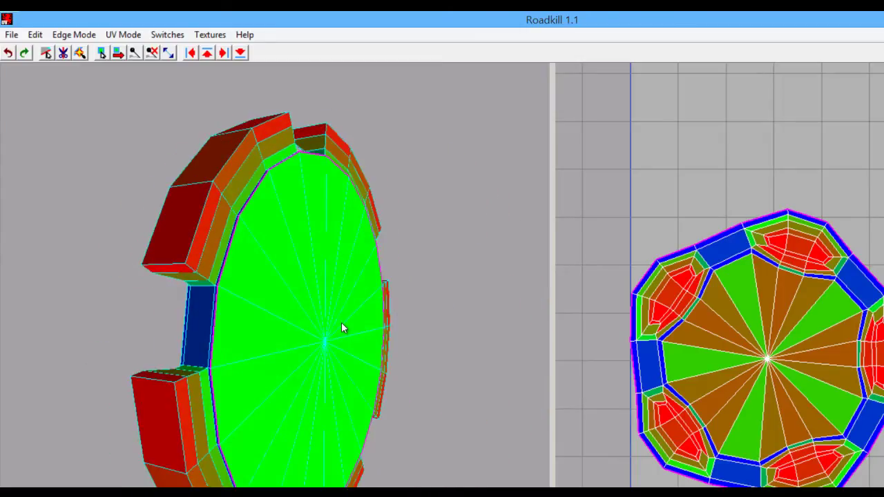
pyautogui.moveTo(339, 325); pyautogui.dragTo(547, 324)
pyautogui.keyDown('alt'); pyautogui.moveTo(406, 243); pyautogui.dragTo(314, 314, button='middle'); pyautogui.keyUp('alt')
pyautogui.keyDown('alt'); pyautogui.moveTo(263, 267); pyautogui.dragTo(237, 379, button='right'); pyautogui.keyUp('alt')
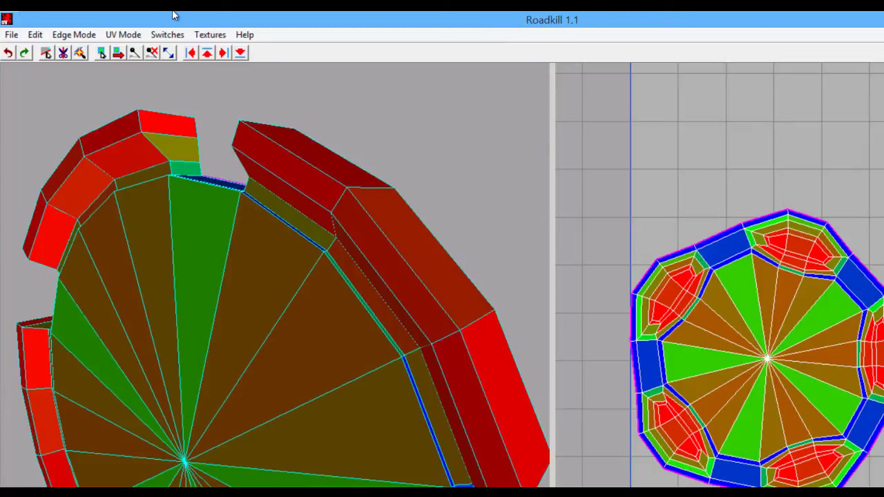
pyautogui.click(210, 35)
pyautogui.click(168, 51)
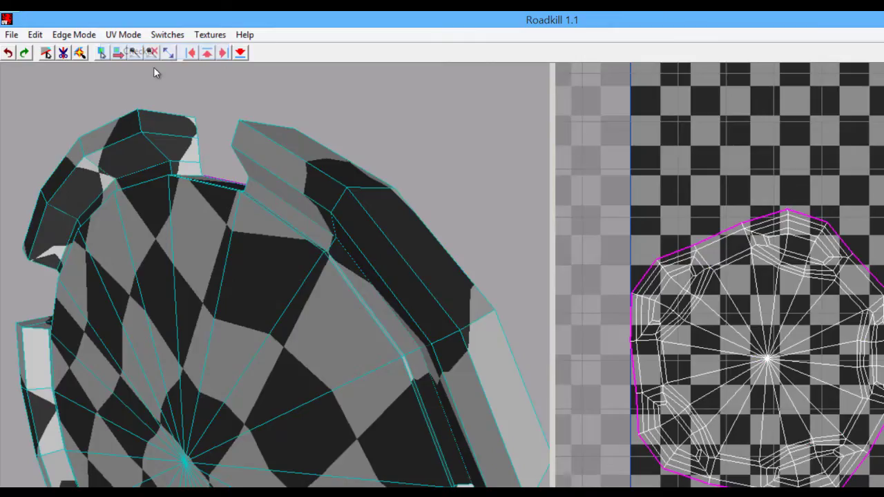
# Select the first run of rim edges around the platform's other, still uncut round face
pyautogui.moveTo(166, 279); pyautogui.dragTo(235, 270, button='right')
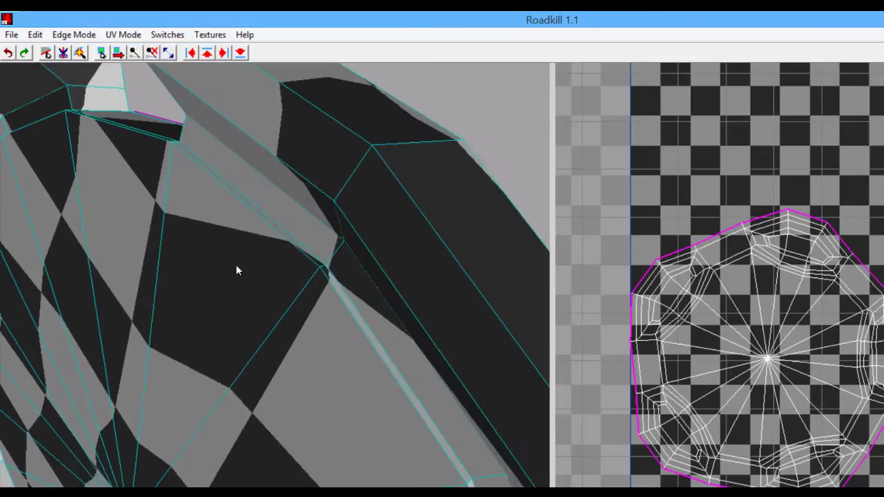
pyautogui.click(270, 224)
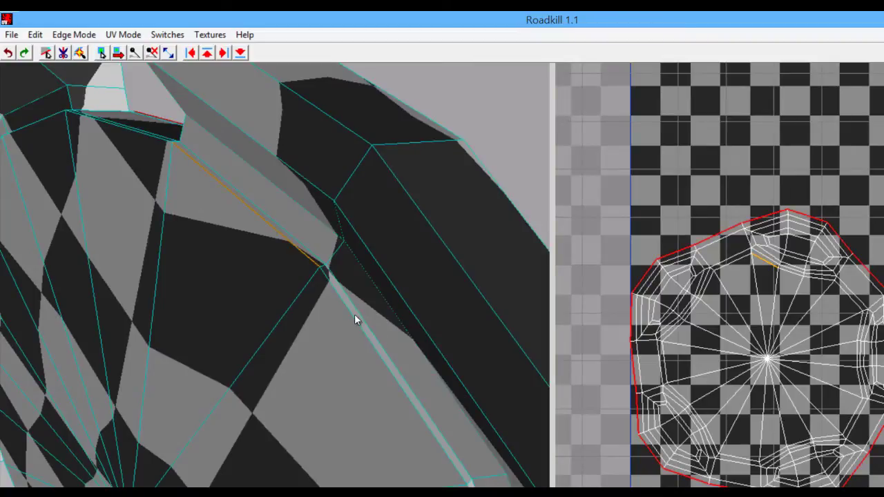
pyautogui.moveTo(779, 379); pyautogui.dragTo(801, 221, button='right')
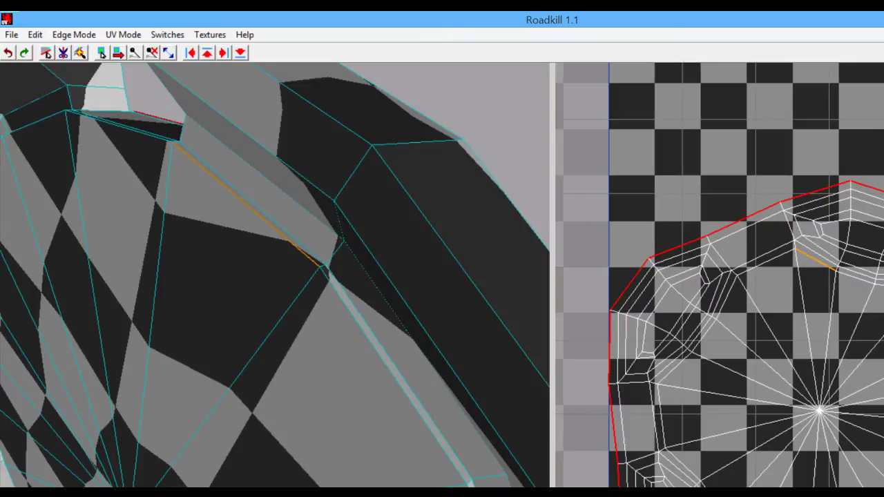
pyautogui.keyDown('alt'); pyautogui.moveTo(809, 235); pyautogui.dragTo(800, 294, button='middle'); pyautogui.keyUp('alt')
pyautogui.keyDown('alt'); pyautogui.moveTo(801, 294); pyautogui.dragTo(729, 251, button='right'); pyautogui.keyUp('alt')
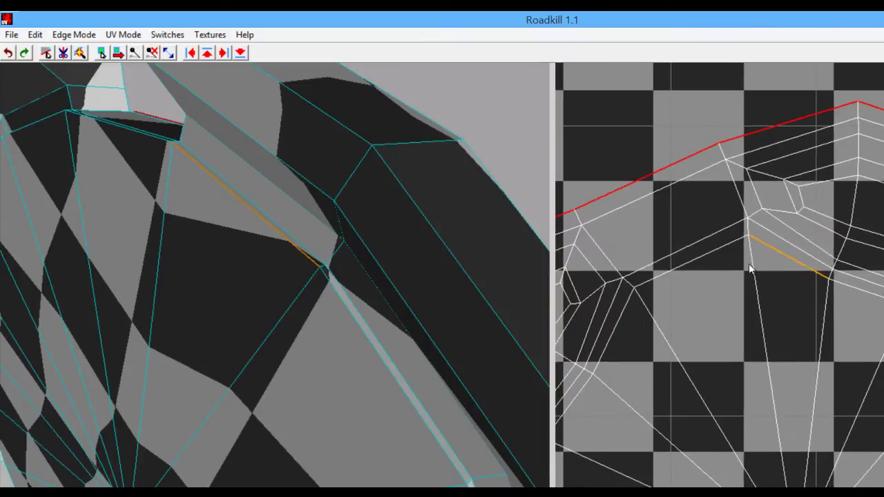
pyautogui.click(863, 291)
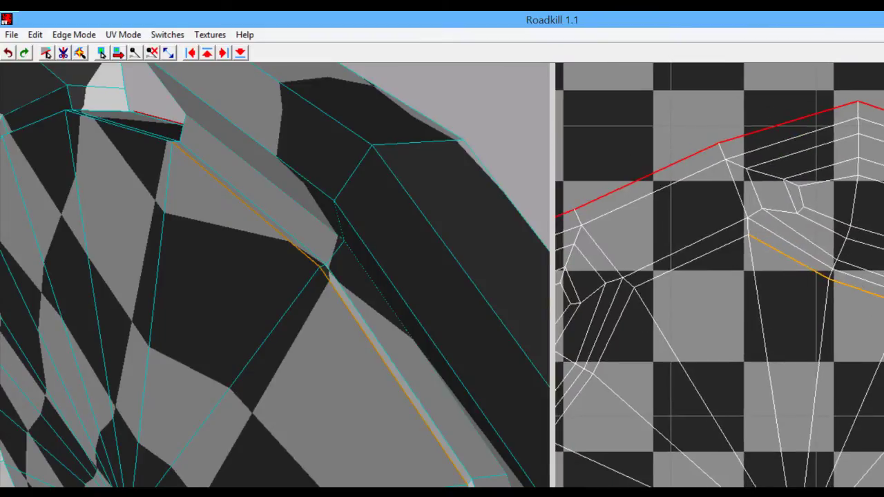
pyautogui.keyDown('alt'); pyautogui.moveTo(542, 393); pyautogui.dragTo(486, 267); pyautogui.keyUp('alt')
pyautogui.keyDown('alt'); pyautogui.moveTo(485, 267); pyautogui.dragTo(440, 259, button='right'); pyautogui.keyUp('alt')
pyautogui.keyDown('alt'); pyautogui.moveTo(440, 260); pyautogui.dragTo(412, 229); pyautogui.keyUp('alt')
pyautogui.click(400, 337)
pyautogui.keyDown('alt'); pyautogui.moveTo(877, 311); pyautogui.dragTo(772, 147, button='middle'); pyautogui.keyUp('alt')
pyautogui.click(390, 425)
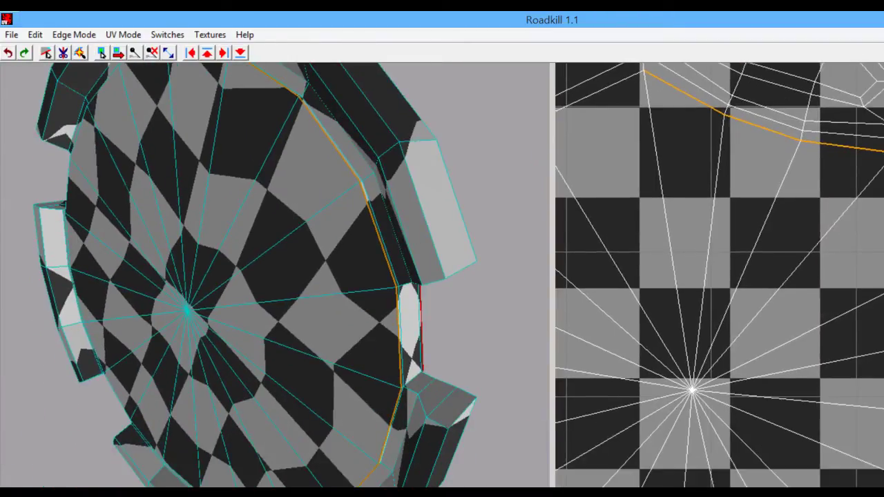
# Add the remaining rim edges to the selection to complete the loop around the uncut round face
pyautogui.keyDown('alt'); pyautogui.moveTo(732, 366); pyautogui.dragTo(770, 173, button='middle'); pyautogui.keyUp('alt')
pyautogui.moveTo(812, 435); pyautogui.dragTo(826, 461)
pyautogui.moveTo(732, 471); pyautogui.dragTo(749, 489)
pyautogui.moveTo(661, 496); pyautogui.dragTo(658, 477)
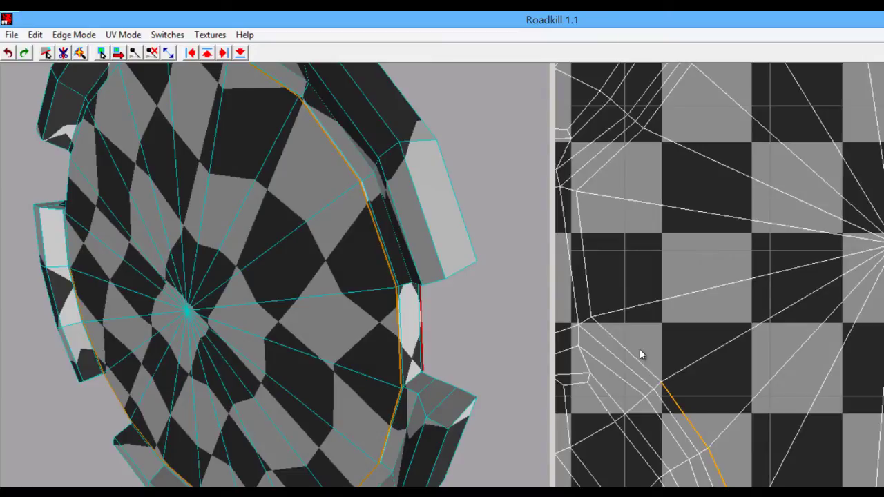
pyautogui.moveTo(619, 334); pyautogui.dragTo(629, 350)
pyautogui.moveTo(578, 241); pyautogui.dragTo(588, 248)
pyautogui.keyDown('alt'); pyautogui.moveTo(626, 200); pyautogui.dragTo(631, 329, button='middle'); pyautogui.keyUp('alt')
pyautogui.click(709, 156)
pyautogui.keyDown('alt'); pyautogui.moveTo(829, 243); pyautogui.dragTo(778, 219, button='middle'); pyautogui.keyUp('alt')
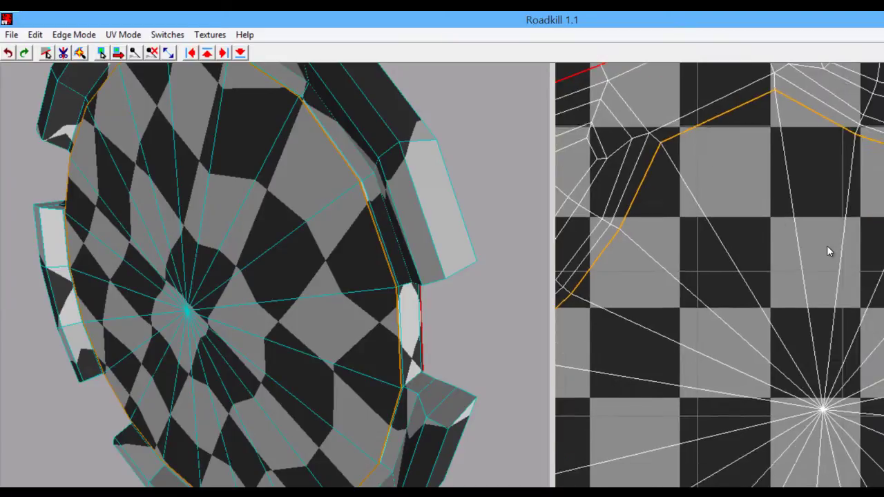
pyautogui.keyDown('alt'); pyautogui.moveTo(878, 345); pyautogui.dragTo(841, 281, button='right'); pyautogui.keyUp('alt')
pyautogui.keyDown('alt'); pyautogui.moveTo(837, 298); pyautogui.dragTo(819, 268, button='middle'); pyautogui.keyUp('alt')
pyautogui.keyDown('alt'); pyautogui.moveTo(820, 268); pyautogui.dragTo(837, 286, button='right'); pyautogui.keyUp('alt')
# Cut the selected rim loop as a UV seam to separate the round face, and clear the selection
pyautogui.keyDown('alt'); pyautogui.moveTo(324, 250); pyautogui.dragTo(299, 252); pyautogui.keyUp('alt')
pyautogui.keyDown('alt'); pyautogui.moveTo(378, 291); pyautogui.dragTo(348, 283); pyautogui.keyUp('alt')
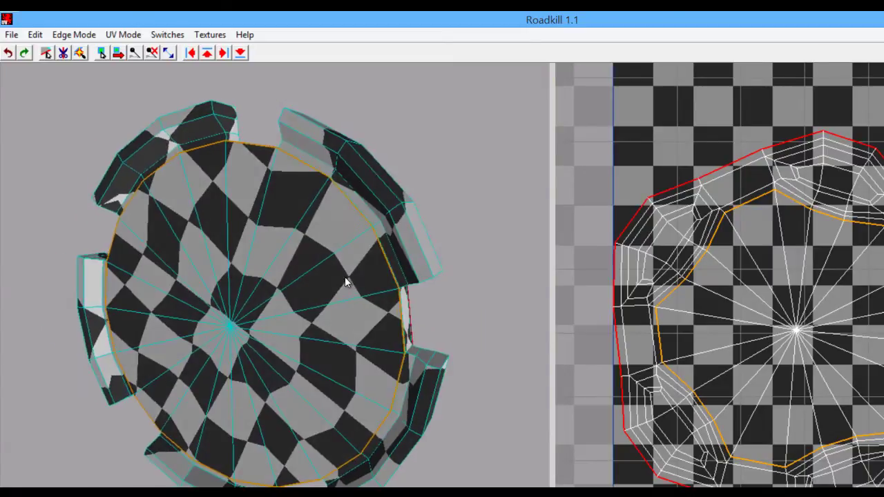
pyautogui.keyDown('alt'); pyautogui.moveTo(882, 169); pyautogui.dragTo(883, 292, button='middle'); pyautogui.keyUp('alt')
pyautogui.keyDown('alt'); pyautogui.moveTo(883, 293); pyautogui.dragTo(880, 293, button='right'); pyautogui.keyUp('alt')
pyautogui.press('c')
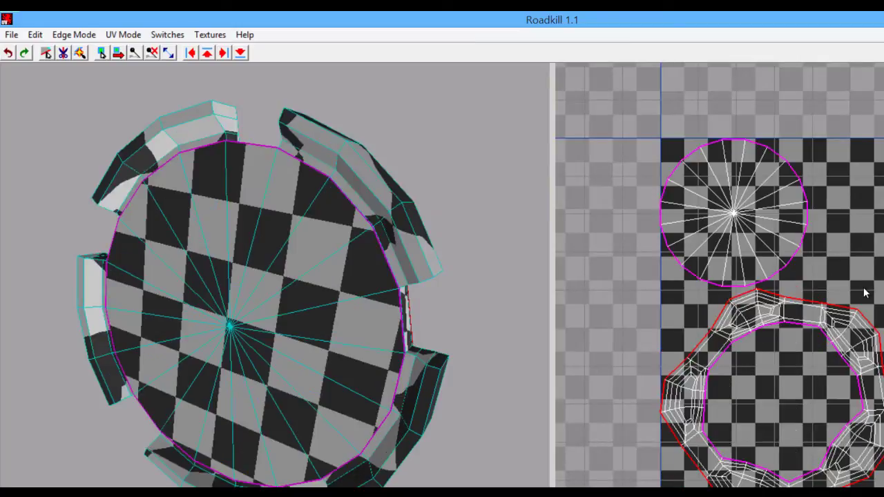
pyautogui.click(850, 201)
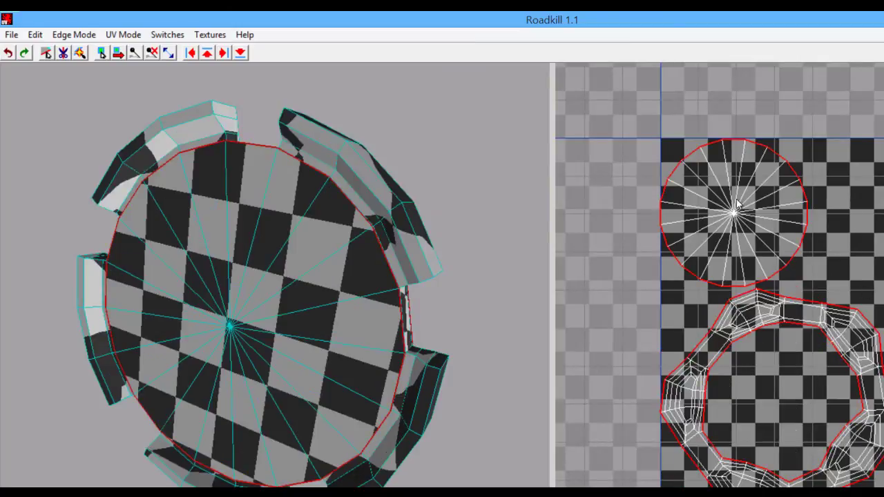
# Select the edge loop around the base of one raised outer block and cut it as a UV seam
pyautogui.scroll(5, 842, 307)
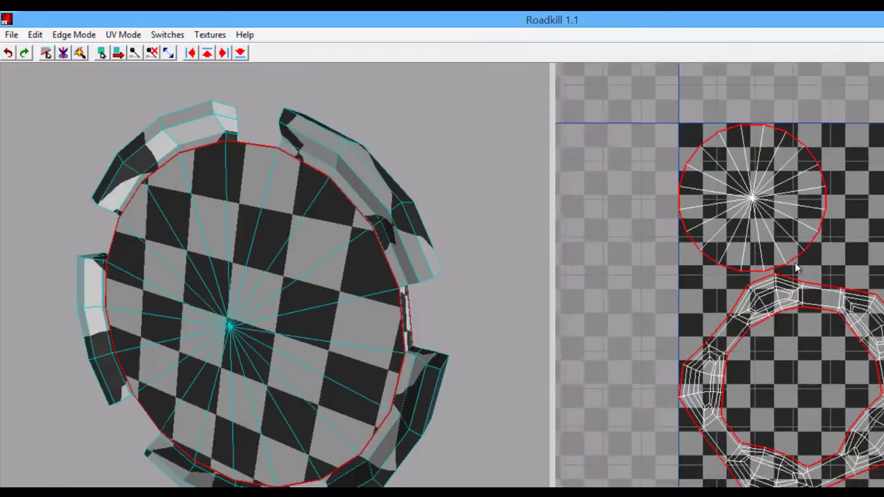
pyautogui.moveTo(848, 373); pyautogui.dragTo(843, 294, button='middle')
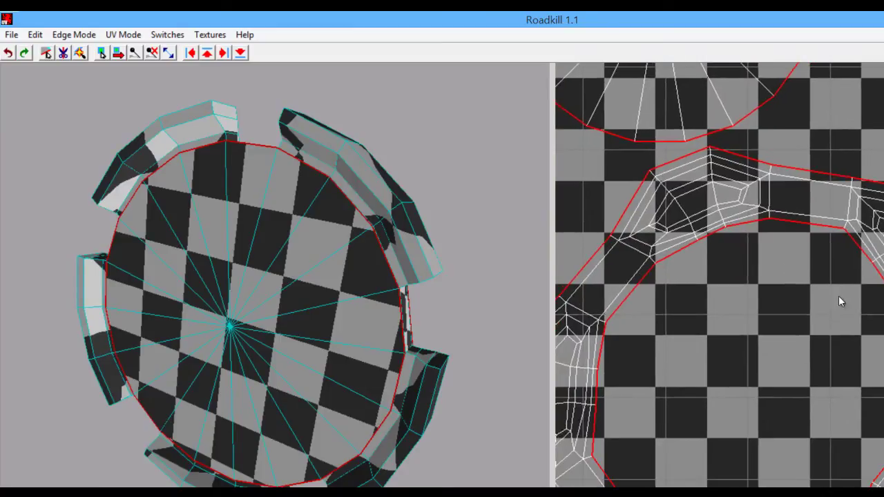
pyautogui.keyDown('alt'); pyautogui.moveTo(342, 227); pyautogui.dragTo(401, 262); pyautogui.keyUp('alt')
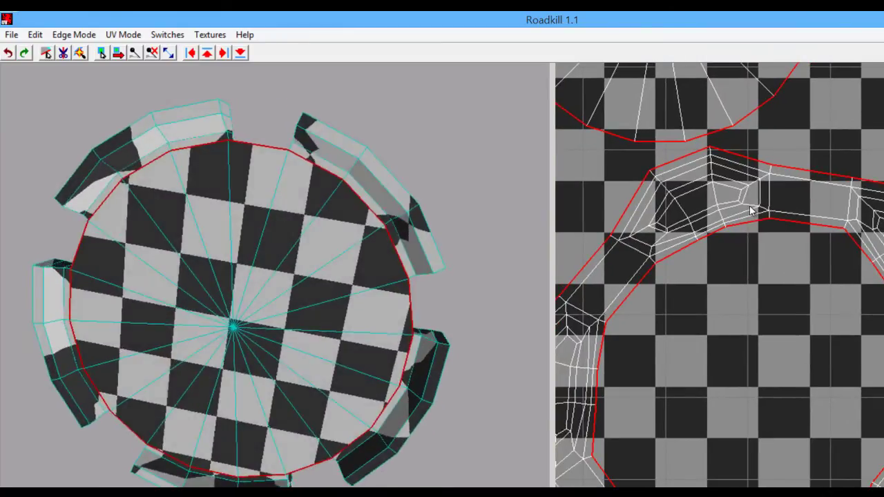
pyautogui.keyDown('alt'); pyautogui.moveTo(422, 350); pyautogui.dragTo(219, 263); pyautogui.keyUp('alt')
pyautogui.keyDown('alt'); pyautogui.moveTo(219, 264); pyautogui.dragTo(368, 319, button='right'); pyautogui.keyUp('alt')
pyautogui.click(376, 272)
pyautogui.keyDown('alt'); pyautogui.moveTo(164, 332); pyautogui.dragTo(308, 294); pyautogui.keyUp('alt')
pyautogui.keyDown('alt'); pyautogui.moveTo(495, 242); pyautogui.dragTo(285, 247); pyautogui.keyUp('alt')
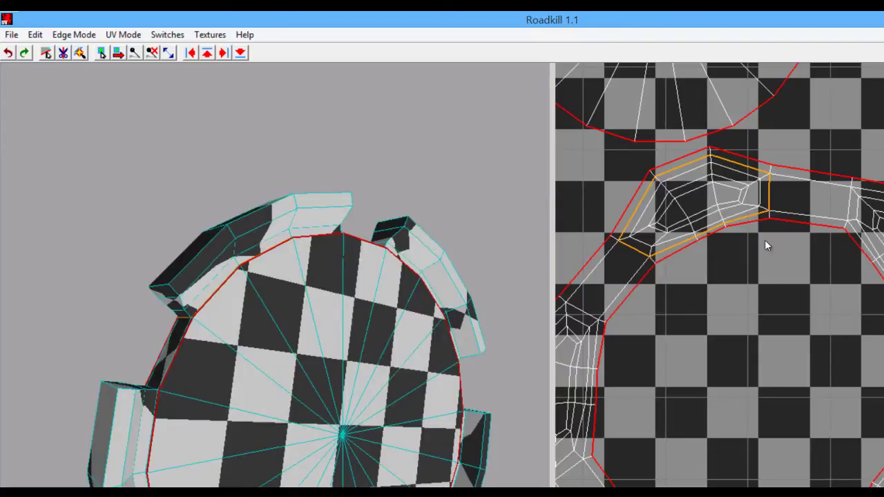
pyautogui.scroll(-5, 711, 228)
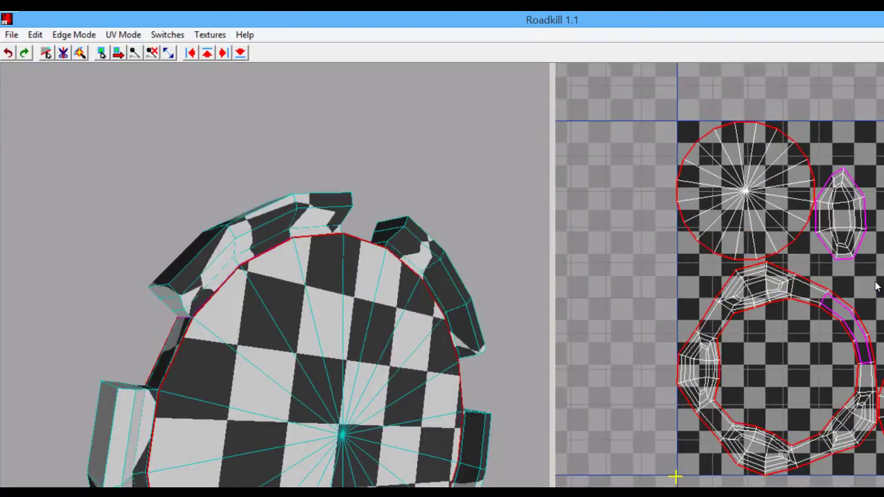
pyautogui.scroll(2, 873, 286)
# Enable Don't select back faces and box-select the radial edges of the front round face, checking the opposite face
pyautogui.keyDown('alt'); pyautogui.moveTo(308, 276); pyautogui.dragTo(379, 253); pyautogui.keyUp('alt')
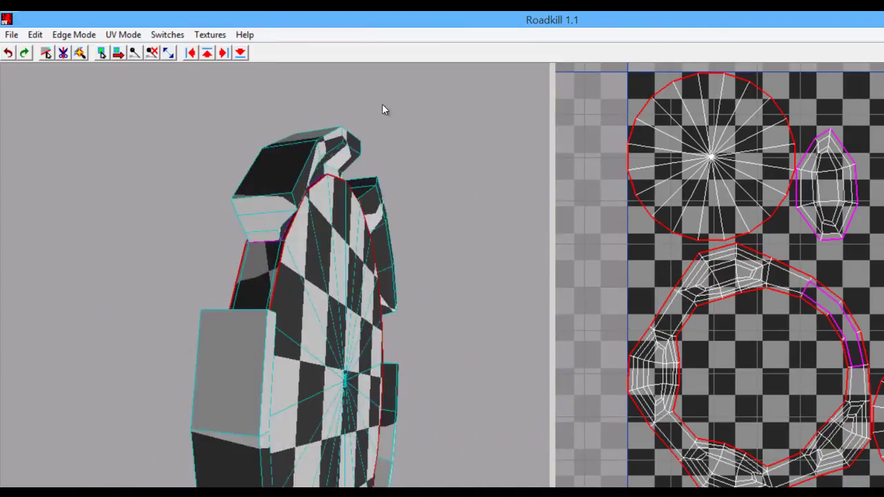
pyautogui.keyDown('alt'); pyautogui.moveTo(261, 93); pyautogui.dragTo(271, 173); pyautogui.keyUp('alt')
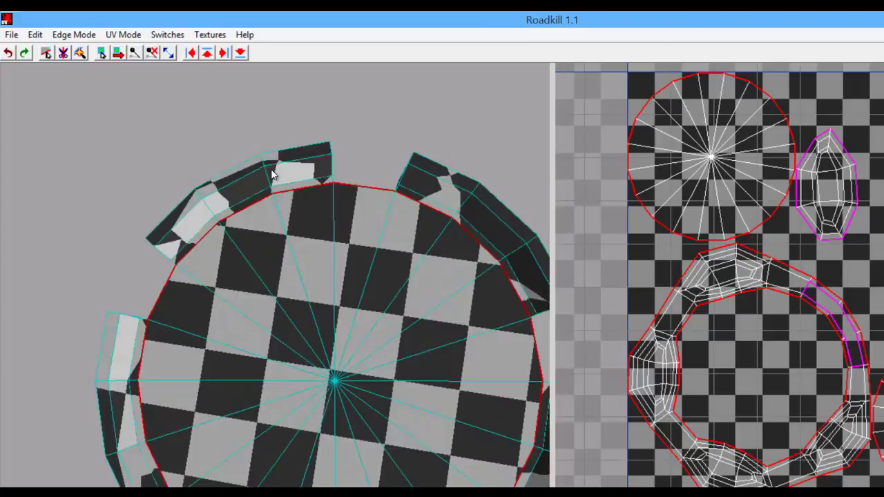
pyautogui.click(169, 34)
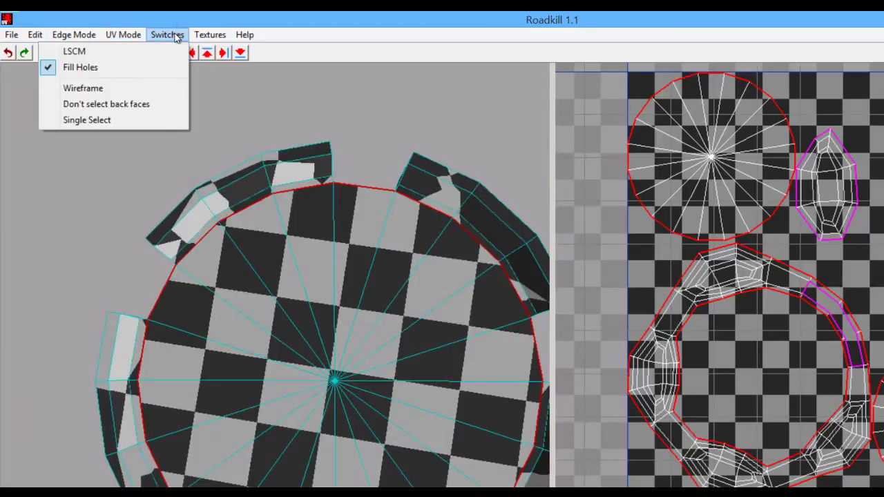
pyautogui.click(134, 104)
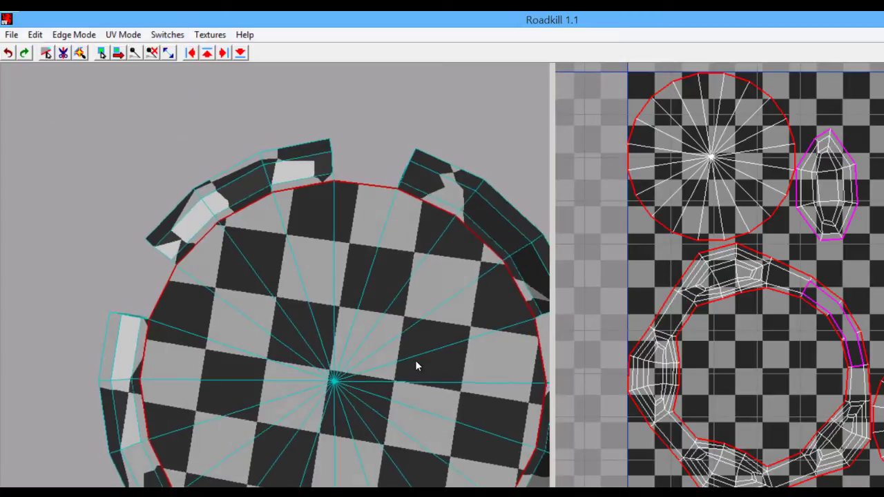
pyautogui.moveTo(292, 334); pyautogui.dragTo(353, 408)
pyautogui.moveTo(429, 468); pyautogui.dragTo(425, 464)
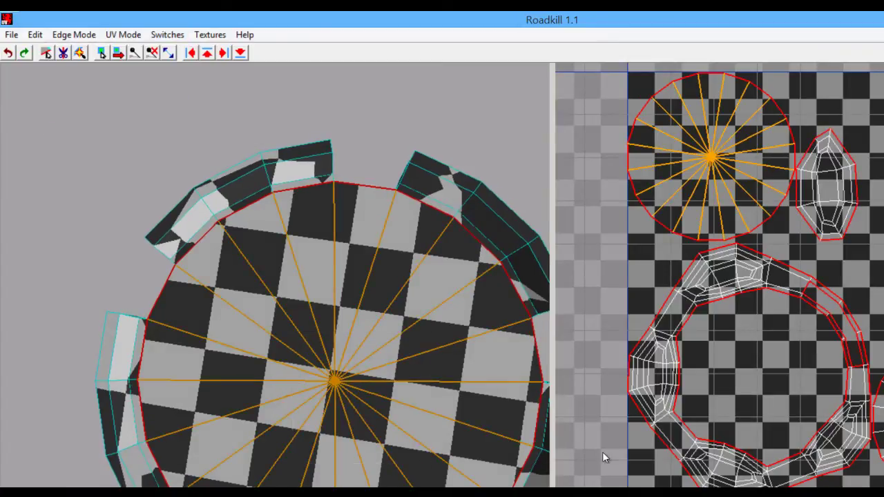
pyautogui.keyDown('alt'); pyautogui.moveTo(474, 392); pyautogui.dragTo(146, 402); pyautogui.keyUp('alt')
pyautogui.keyDown('alt'); pyautogui.moveTo(210, 153); pyautogui.dragTo(167, 109); pyautogui.keyUp('alt')
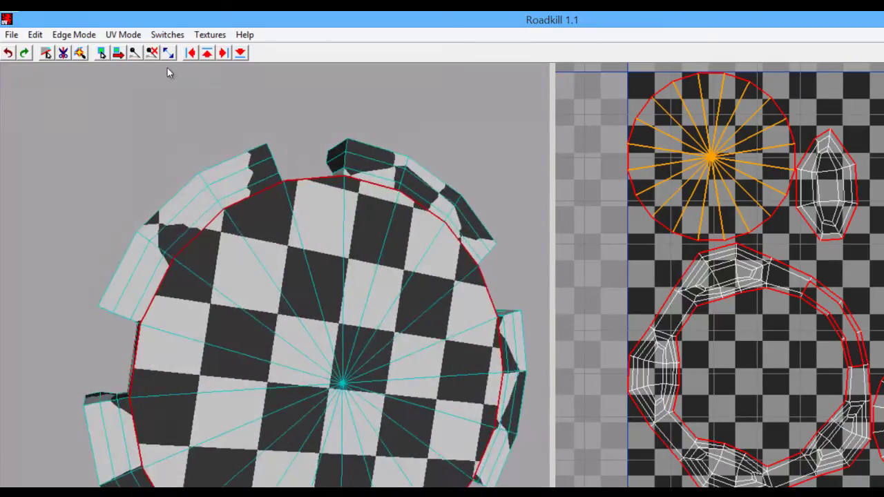
# Disable Don't select back faces and box-select the radial edges through both round faces for comparison
pyautogui.click(167, 35)
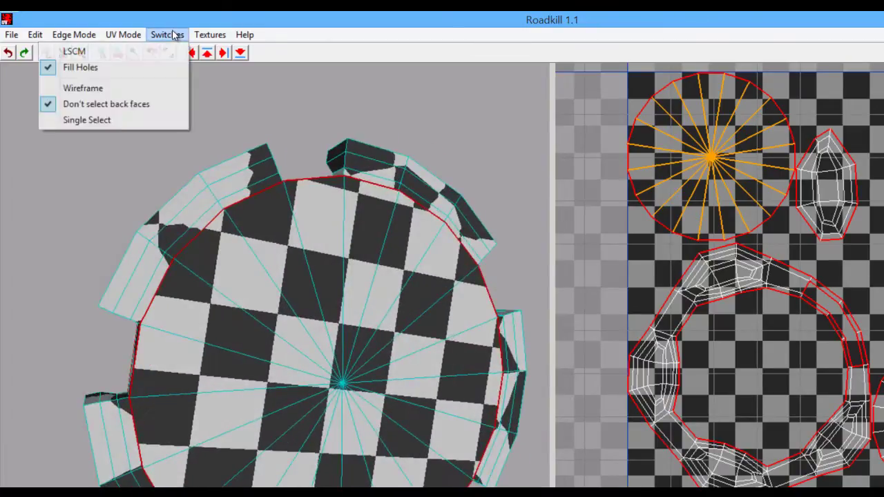
pyautogui.click(104, 104)
pyautogui.keyDown('alt'); pyautogui.moveTo(309, 255); pyautogui.dragTo(441, 470); pyautogui.keyUp('alt')
pyautogui.keyDown('alt'); pyautogui.moveTo(119, 385); pyautogui.dragTo(350, 337); pyautogui.keyUp('alt')
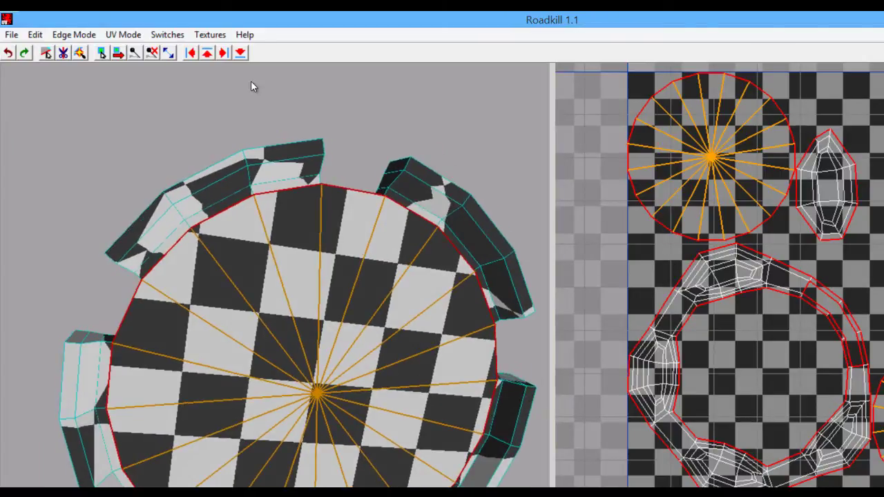
# Enable Don't select back faces again and clear the edge selection
pyautogui.click(162, 35)
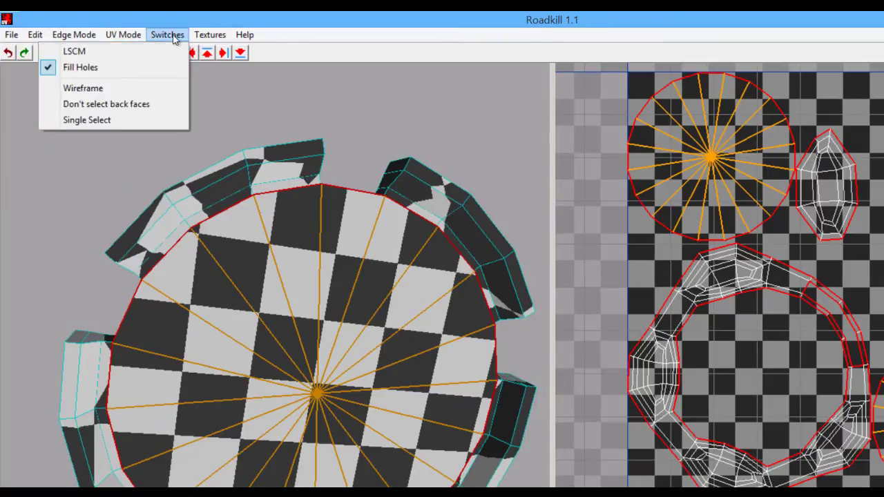
pyautogui.click(83, 104)
pyautogui.keyDown('alt'); pyautogui.moveTo(169, 166); pyautogui.dragTo(252, 214); pyautogui.keyUp('alt')
pyautogui.click(379, 221)
# Select the seam around the separated block's base, try welding it back to the ring, and undo the weld
pyautogui.keyDown('alt'); pyautogui.moveTo(379, 220); pyautogui.dragTo(227, 288); pyautogui.keyUp('alt')
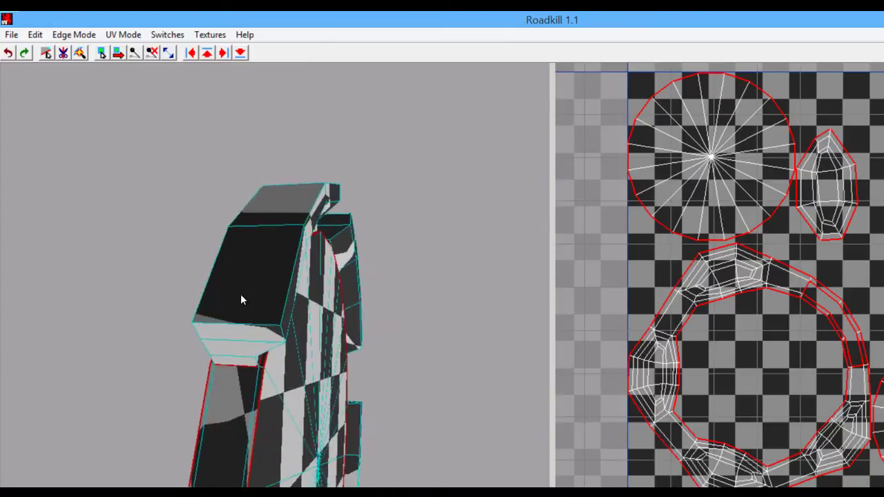
pyautogui.keyDown('alt'); pyautogui.moveTo(227, 287); pyautogui.dragTo(265, 310, button='right'); pyautogui.keyUp('alt')
pyautogui.keyDown('alt'); pyautogui.moveTo(264, 311); pyautogui.dragTo(270, 300); pyautogui.keyUp('alt')
pyautogui.keyDown('alt'); pyautogui.moveTo(270, 301); pyautogui.dragTo(469, 321, button='right'); pyautogui.keyUp('alt')
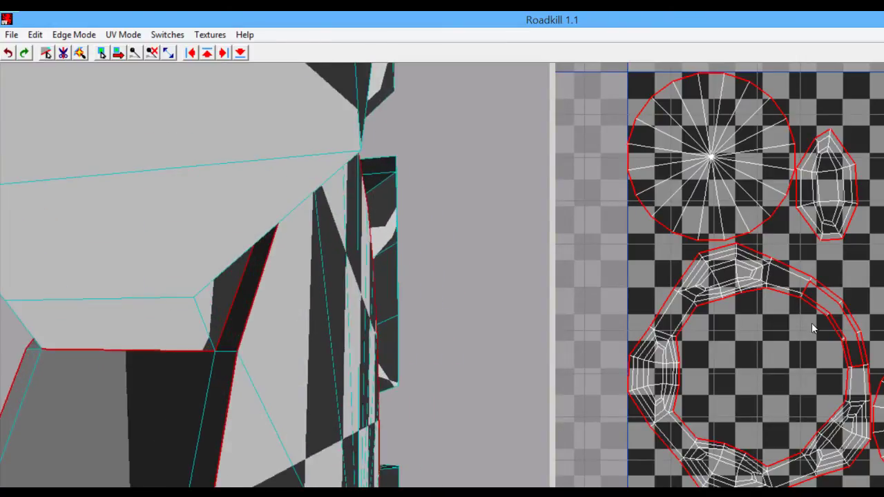
pyautogui.click(858, 190)
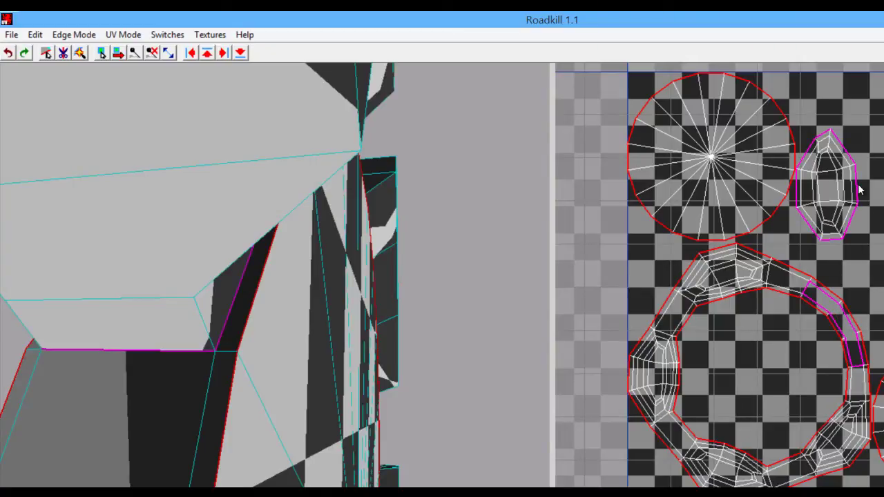
pyautogui.press('w')
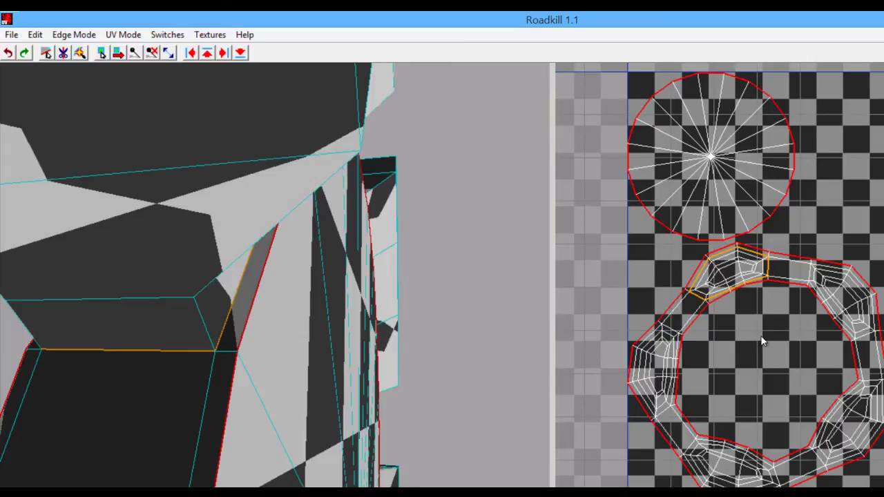
pyautogui.hotkey('ctrl', 'z')
# Select the edge loop around the base of a raised block next to the already separated one
pyautogui.keyDown('alt'); pyautogui.moveTo(158, 331); pyautogui.dragTo(186, 302, button='middle'); pyautogui.keyUp('alt')
pyautogui.scroll(-5, 226, 279)
pyautogui.keyDown('alt'); pyautogui.moveTo(227, 279); pyautogui.dragTo(191, 226); pyautogui.keyUp('alt')
pyautogui.keyDown('alt'); pyautogui.moveTo(191, 226); pyautogui.dragTo(291, 253, button='middle'); pyautogui.keyUp('alt')
pyautogui.keyDown('alt'); pyautogui.moveTo(292, 253); pyautogui.dragTo(295, 333); pyautogui.keyUp('alt')
pyautogui.scroll(4, 284, 324)
pyautogui.click(270, 297)
pyautogui.keyDown('alt'); pyautogui.moveTo(346, 438); pyautogui.dragTo(239, 320); pyautogui.keyUp('alt')
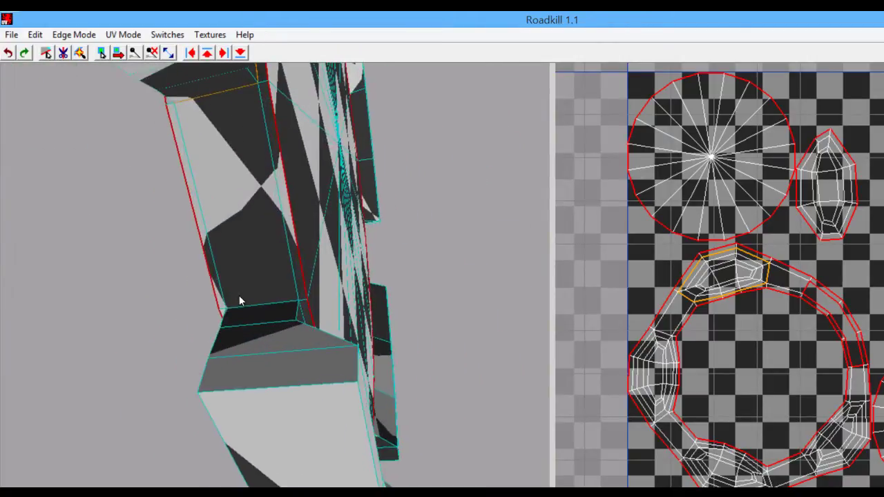
# Add the base edge loops of the three remaining uncut raised blocks to the selection
pyautogui.click(264, 311)
pyautogui.keyDown('alt'); pyautogui.moveTo(297, 321); pyautogui.dragTo(169, 417); pyautogui.keyUp('alt')
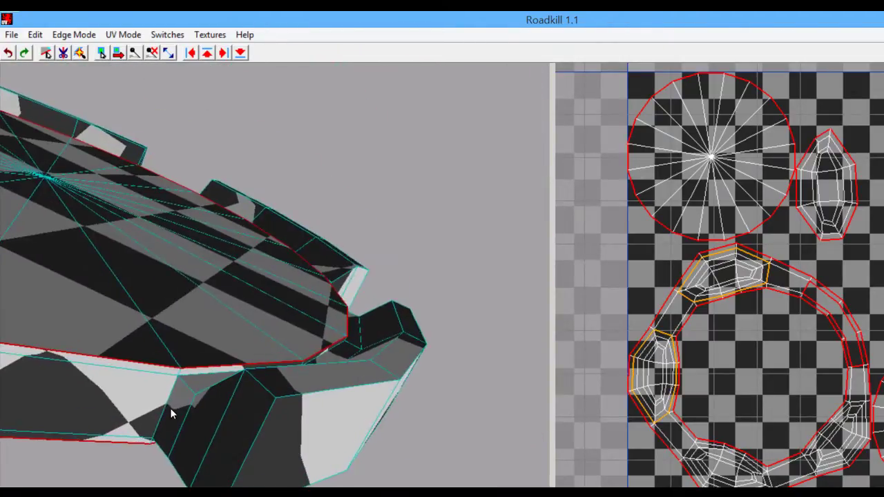
pyautogui.click(167, 409)
pyautogui.keyDown('alt'); pyautogui.moveTo(424, 317); pyautogui.dragTo(269, 325); pyautogui.keyUp('alt')
pyautogui.click(225, 309)
pyautogui.keyDown('alt'); pyautogui.moveTo(224, 308); pyautogui.dragTo(345, 301); pyautogui.keyUp('alt')
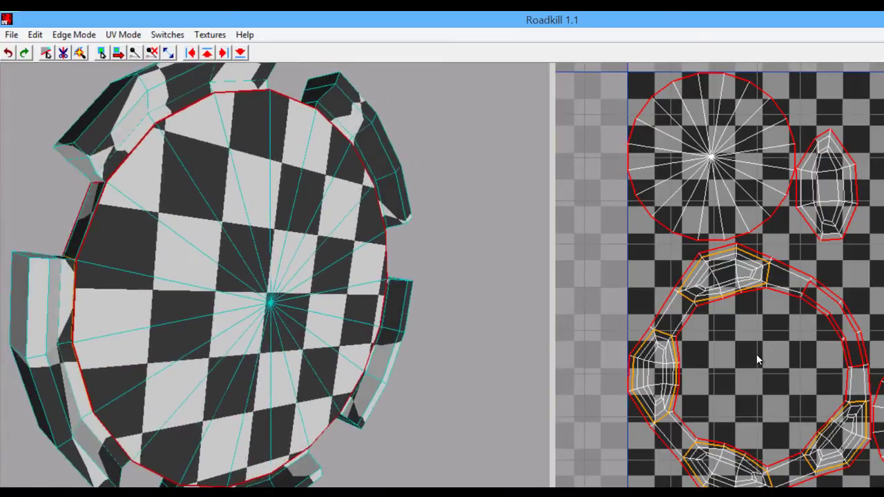
# Cut the UVs along the selected base edge loops so the raised blocks separate from the ring
pyautogui.press('c')
pyautogui.keyDown('alt'); pyautogui.moveTo(837, 328); pyautogui.dragTo(851, 318, button='middle'); pyautogui.keyUp('alt')
pyautogui.keyDown('alt'); pyautogui.moveTo(851, 318); pyautogui.dragTo(817, 281, button='right'); pyautogui.keyUp('alt')
# Select the line of edges along the inner side of a raised block's end face
pyautogui.keyDown('alt'); pyautogui.moveTo(251, 283); pyautogui.dragTo(386, 317); pyautogui.keyUp('alt')
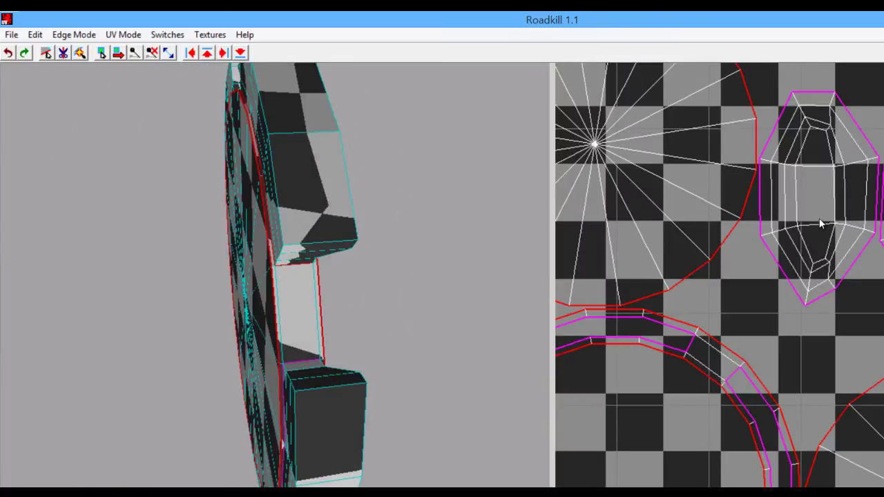
pyautogui.keyDown('alt'); pyautogui.moveTo(497, 186); pyautogui.dragTo(318, 244); pyautogui.keyUp('alt')
pyautogui.keyDown('alt'); pyautogui.moveTo(318, 242); pyautogui.dragTo(350, 253, button='right'); pyautogui.keyUp('alt')
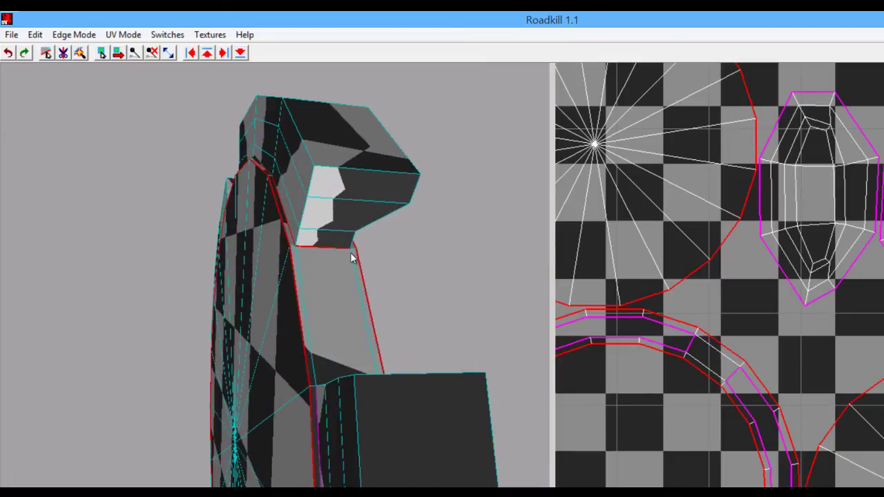
pyautogui.click(311, 182)
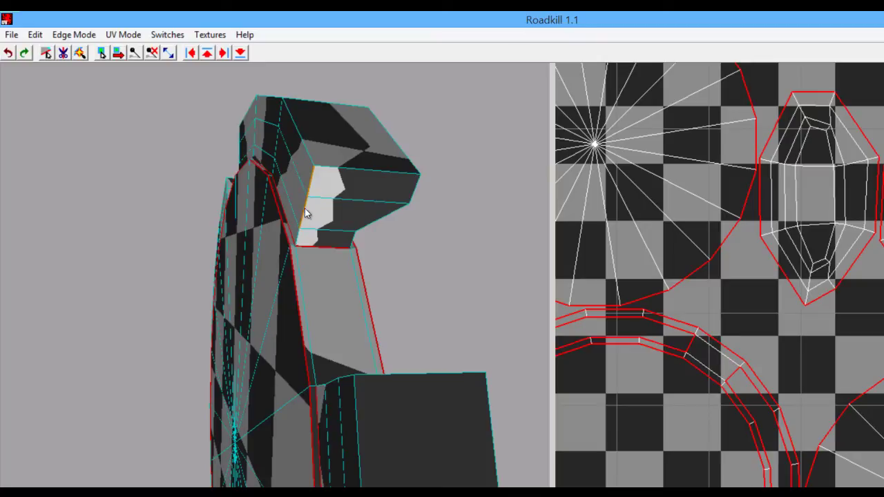
# Add the remaining side edges of the block's end faces in the UV layout and cut along them
pyautogui.moveTo(883, 247)
pyautogui.keyDown('alt'); pyautogui.mouseDown(button='middle')
pyautogui.moveTo(882, 261)
pyautogui.moveTo(692, 280)
pyautogui.mouseUp(button='middle'); pyautogui.keyUp('alt')
pyautogui.moveTo(800, 277)
pyautogui.keyDown('alt'); pyautogui.mouseDown(button='middle')
pyautogui.moveTo(773, 291)
pyautogui.moveTo(883, 328)
pyautogui.moveTo(764, 272)
pyautogui.moveTo(882, 153)
pyautogui.moveTo(883, 80)
pyautogui.mouseUp(button='middle'); pyautogui.keyUp('alt')
pyautogui.keyDown('alt'); pyautogui.moveTo(883, 213); pyautogui.dragTo(755, 459, button='middle'); pyautogui.keyUp('alt')
pyautogui.keyDown('alt'); pyautogui.moveTo(755, 460); pyautogui.dragTo(854, 345, button='right'); pyautogui.keyUp('alt')
pyautogui.keyDown('alt'); pyautogui.moveTo(722, 198); pyautogui.dragTo(852, 349, button='middle'); pyautogui.keyUp('alt')
pyautogui.keyDown('alt'); pyautogui.moveTo(822, 307); pyautogui.dragTo(708, 289, button='right'); pyautogui.keyUp('alt')
pyautogui.keyDown('alt'); pyautogui.moveTo(828, 325); pyautogui.dragTo(851, 324, button='right'); pyautogui.keyUp('alt')
pyautogui.keyDown('alt'); pyautogui.moveTo(851, 324); pyautogui.dragTo(804, 241, button='middle'); pyautogui.keyUp('alt')
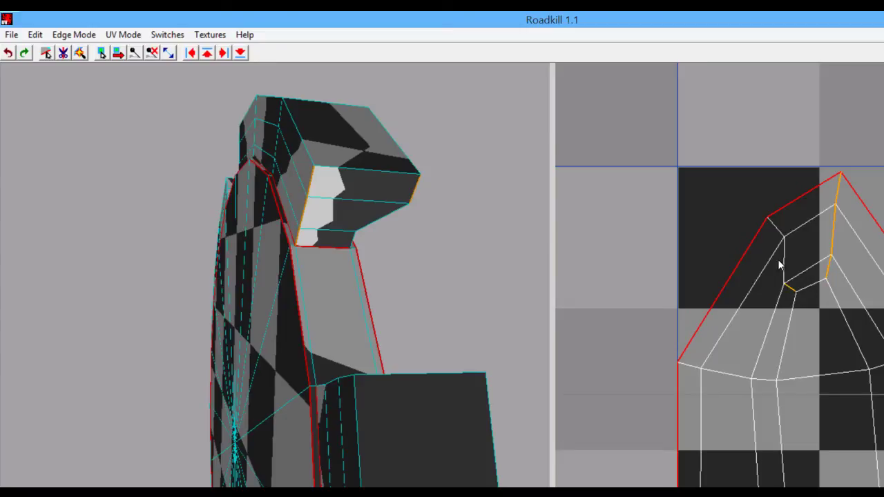
pyautogui.click(812, 247)
pyautogui.keyDown('alt'); pyautogui.moveTo(812, 247); pyautogui.dragTo(875, 454, button='middle'); pyautogui.keyUp('alt')
pyautogui.press('c')
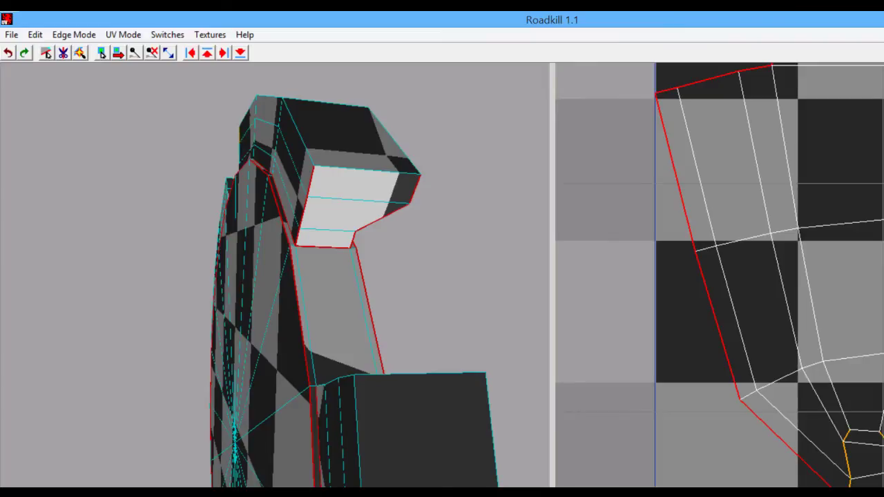
# Cut the remaining selected end-face edges at the block's other end and check how the block unfolds
pyautogui.press('c')
pyautogui.keyDown('alt'); pyautogui.moveTo(866, 369); pyautogui.dragTo(883, 390, button='right'); pyautogui.keyUp('alt')
pyautogui.keyDown('alt'); pyautogui.moveTo(883, 391); pyautogui.dragTo(561, 173, button='middle'); pyautogui.keyUp('alt')
pyautogui.keyDown('alt'); pyautogui.moveTo(878, 261); pyautogui.dragTo(824, 294, button='middle'); pyautogui.keyUp('alt')
pyautogui.keyDown('alt'); pyautogui.moveTo(824, 295); pyautogui.dragTo(839, 354, button='right'); pyautogui.keyUp('alt')
pyautogui.keyDown('alt'); pyautogui.moveTo(804, 282); pyautogui.dragTo(874, 315, button='right'); pyautogui.keyUp('alt')
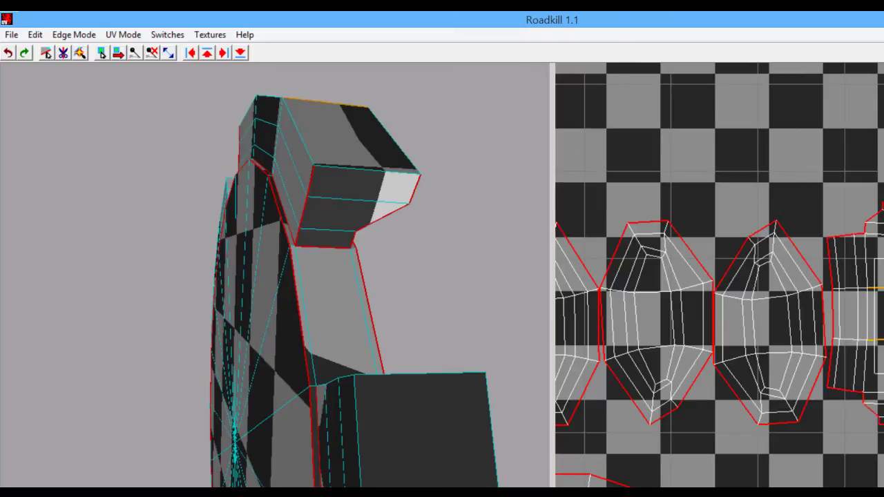
pyautogui.keyDown('alt'); pyautogui.moveTo(436, 161); pyautogui.dragTo(409, 261); pyautogui.keyUp('alt')
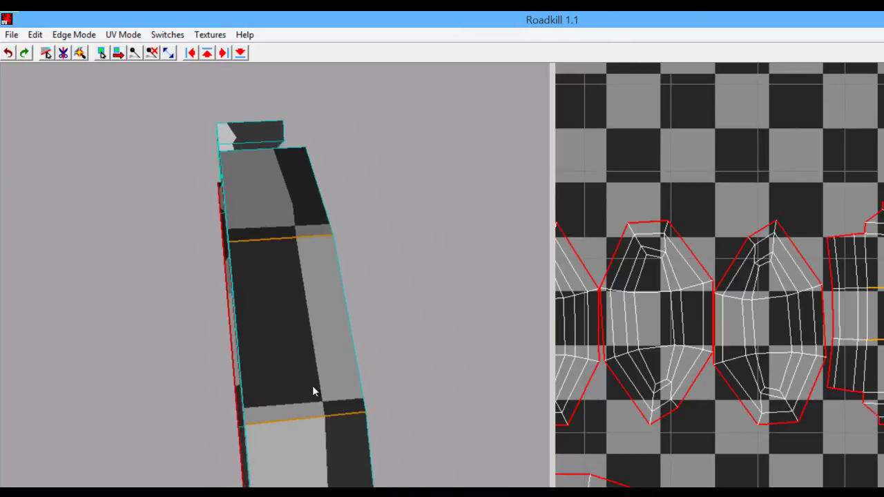
# Select the border edges around the same block's outer face and cut the UVs along them
pyautogui.keyDown('alt'); pyautogui.moveTo(718, 276); pyautogui.dragTo(733, 263, button='middle'); pyautogui.keyUp('alt')
pyautogui.keyDown('alt'); pyautogui.moveTo(816, 317); pyautogui.dragTo(815, 292, button='middle'); pyautogui.keyUp('alt')
pyautogui.keyDown('alt'); pyautogui.moveTo(804, 303); pyautogui.dragTo(863, 302, button='right'); pyautogui.keyUp('alt')
pyautogui.keyDown('alt'); pyautogui.moveTo(882, 304); pyautogui.dragTo(858, 322, button='middle'); pyautogui.keyUp('alt')
pyautogui.keyDown('alt'); pyautogui.moveTo(859, 321); pyautogui.dragTo(859, 329, button='right'); pyautogui.keyUp('alt')
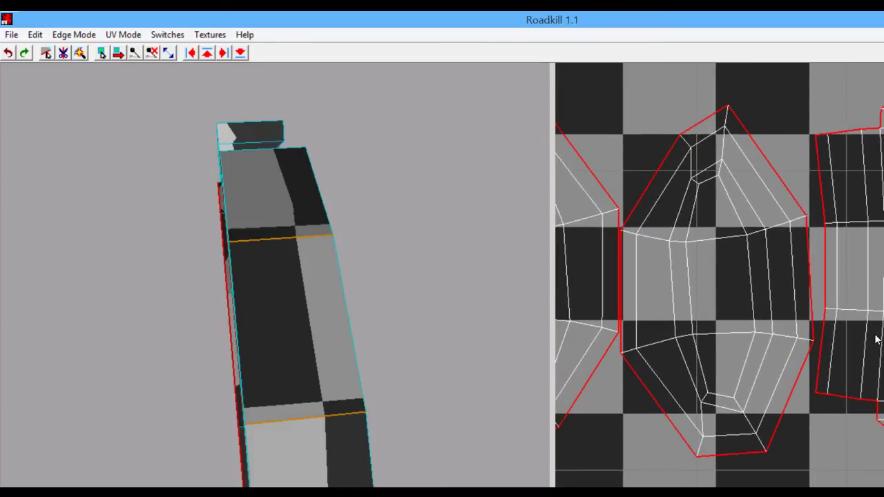
pyautogui.click(881, 341)
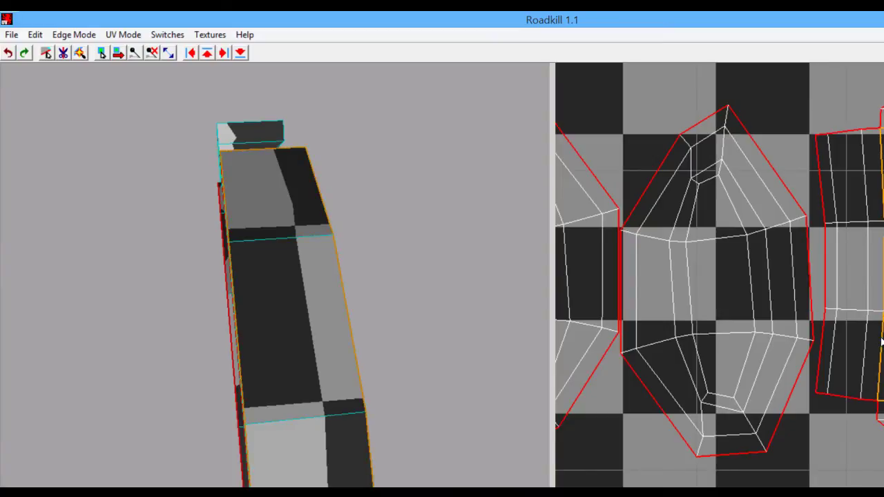
pyautogui.click(881, 196)
pyautogui.click(882, 200)
pyautogui.click(881, 341)
pyautogui.click(881, 341)
pyautogui.click(881, 340)
pyautogui.keyDown('alt'); pyautogui.moveTo(719, 275); pyautogui.dragTo(744, 276, button='middle'); pyautogui.keyUp('alt')
pyautogui.keyDown('alt'); pyautogui.moveTo(744, 276); pyautogui.dragTo(712, 276, button='right'); pyautogui.keyUp('alt')
pyautogui.press('c')
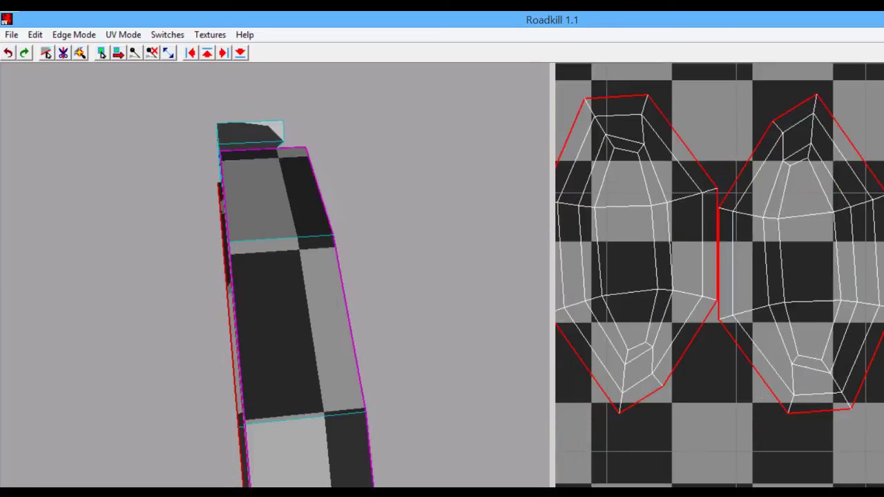
# Select all UV pieces of the cut block and examine where they lie on the model
pyautogui.moveTo(815, 266); pyautogui.dragTo(838, 266, button='middle')
pyautogui.moveTo(277, 240)
pyautogui.keyDown('alt'); pyautogui.mouseDown()
pyautogui.moveTo(360, 202)
pyautogui.moveTo(226, 216)
pyautogui.moveTo(372, 197)
pyautogui.moveTo(292, 236)
pyautogui.mouseUp(); pyautogui.keyUp('alt')
pyautogui.moveTo(737, 307); pyautogui.dragTo(755, 310, button='middle')
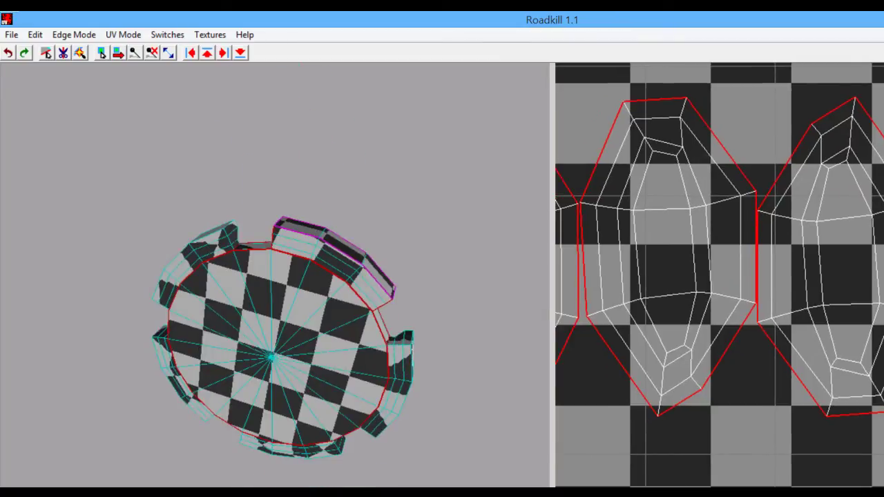
pyautogui.moveTo(821, 321); pyautogui.dragTo(877, 277, button='middle')
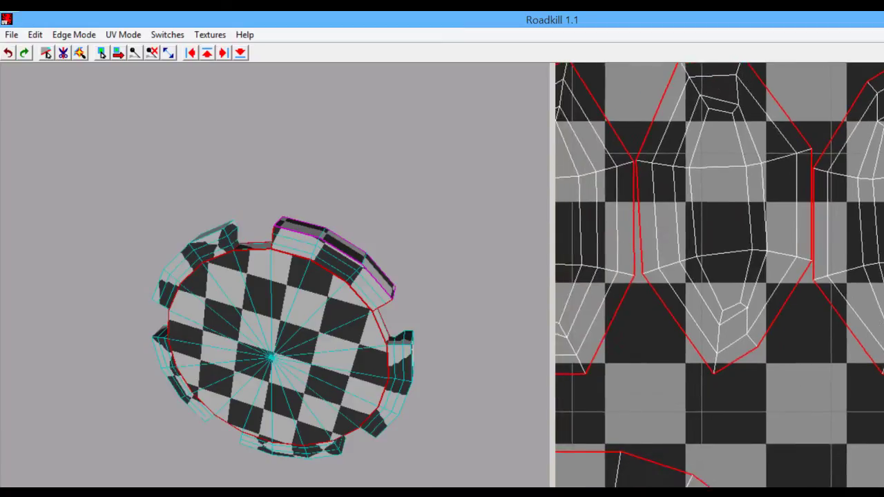
pyautogui.scroll(-5, 828, 283)
pyautogui.moveTo(697, 283); pyautogui.dragTo(879, 301, button='middle')
pyautogui.moveTo(784, 183); pyautogui.dragTo(774, 207, button='middle')
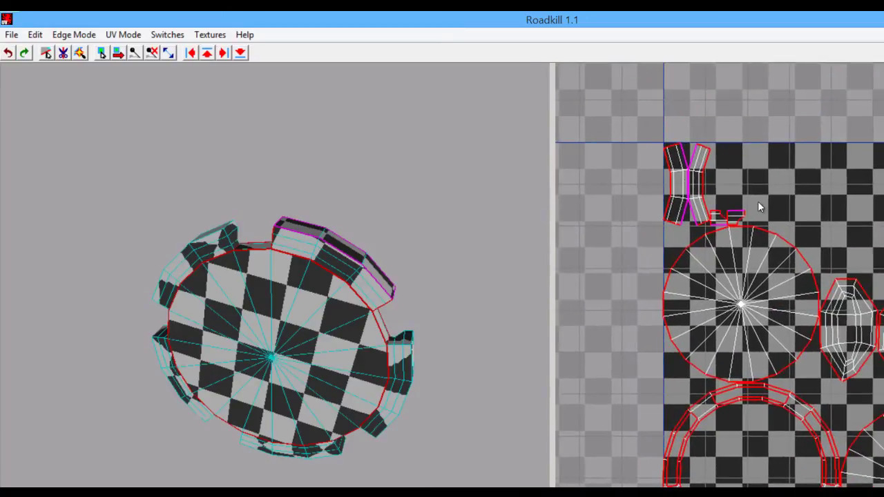
pyautogui.moveTo(635, 118); pyautogui.dragTo(843, 216)
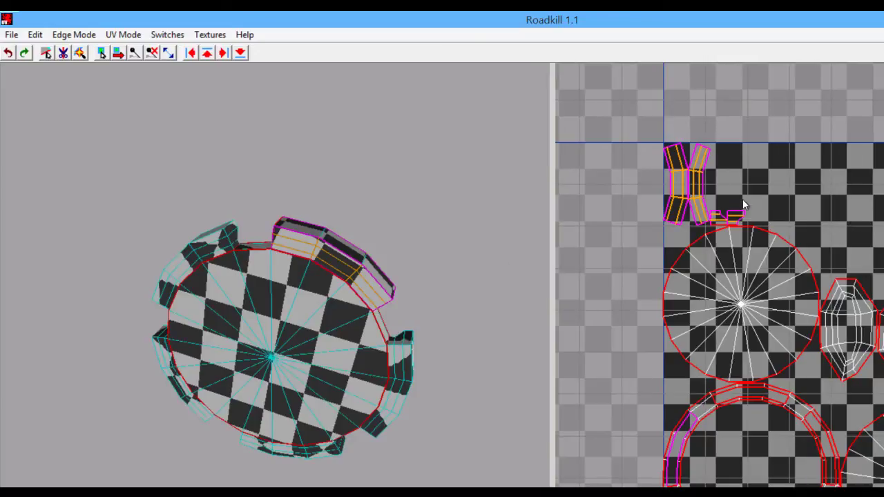
pyautogui.moveTo(677, 203); pyautogui.dragTo(667, 203, button='middle')
pyautogui.moveTo(394, 243); pyautogui.dragTo(255, 250, button='middle')
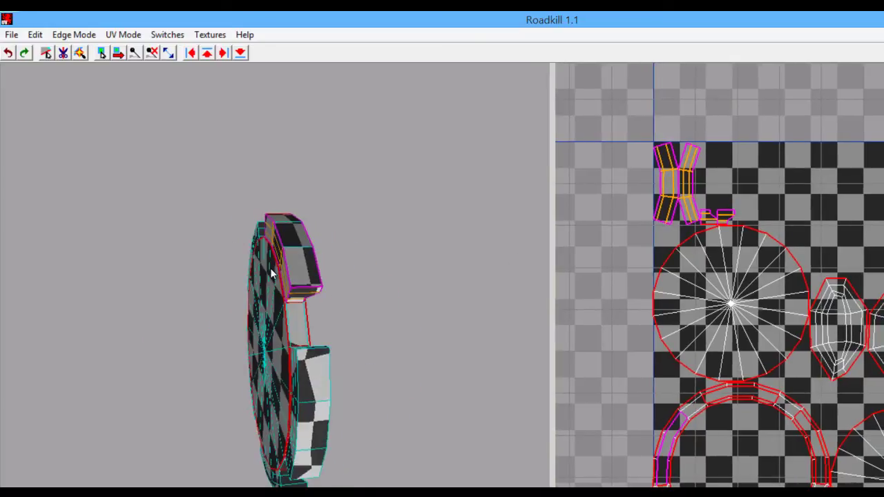
# Select the outer-face edge loops of two uncut raised blocks in the UV layout
pyautogui.keyDown('alt'); pyautogui.moveTo(798, 162); pyautogui.dragTo(623, 171, button='middle'); pyautogui.keyUp('alt')
pyautogui.keyDown('alt'); pyautogui.moveTo(623, 171); pyautogui.dragTo(692, 231, button='right'); pyautogui.keyUp('alt')
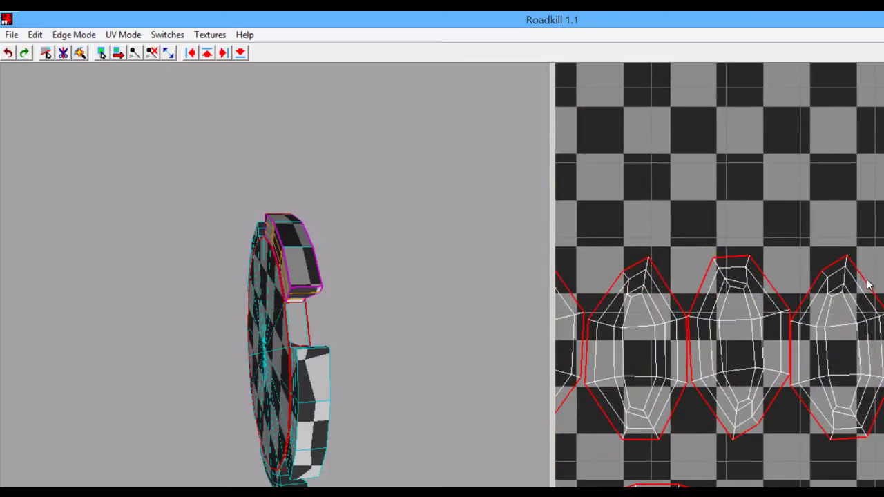
pyautogui.scroll(4, 860, 286)
pyautogui.click(842, 261)
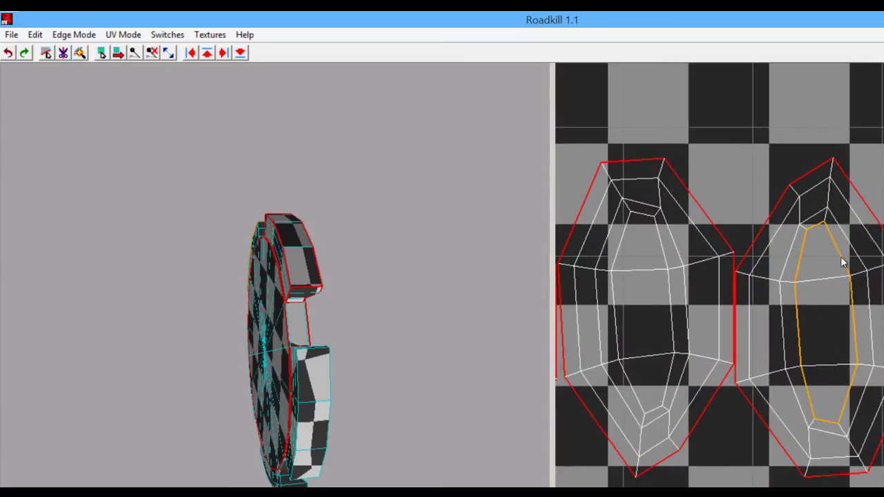
pyautogui.keyDown('shift'); pyautogui.click(667, 254); pyautogui.keyUp('shift')
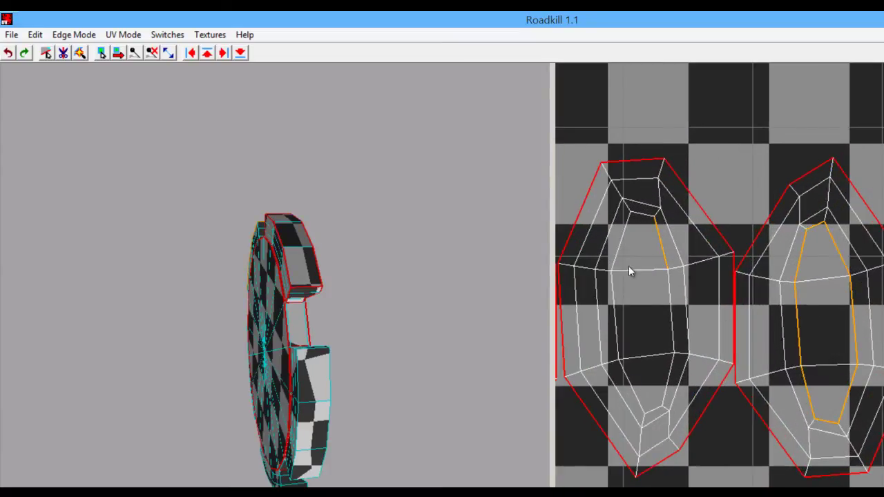
pyautogui.keyDown('shift'); pyautogui.doubleClick(661, 245); pyautogui.keyUp('shift')
# Add the outer-face edges of the next uncut block to the selection
pyautogui.keyDown('alt'); pyautogui.moveTo(589, 322); pyautogui.dragTo(882, 293, button='middle'); pyautogui.keyUp('alt')
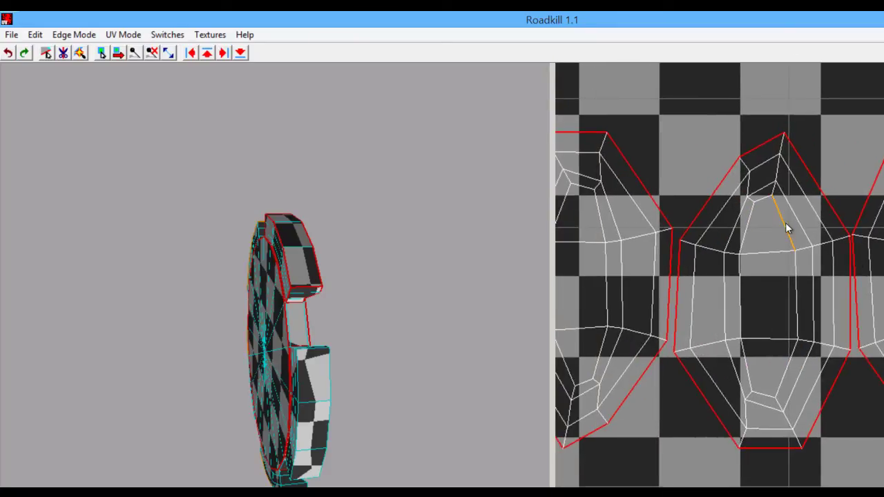
pyautogui.keyDown('alt'); pyautogui.moveTo(296, 321); pyautogui.dragTo(426, 459); pyautogui.keyUp('alt')
pyautogui.keyDown('alt'); pyautogui.moveTo(337, 353); pyautogui.dragTo(289, 257, button='middle'); pyautogui.keyUp('alt')
pyautogui.keyDown('alt'); pyautogui.moveTo(289, 257); pyautogui.dragTo(408, 373, button='right'); pyautogui.keyUp('alt')
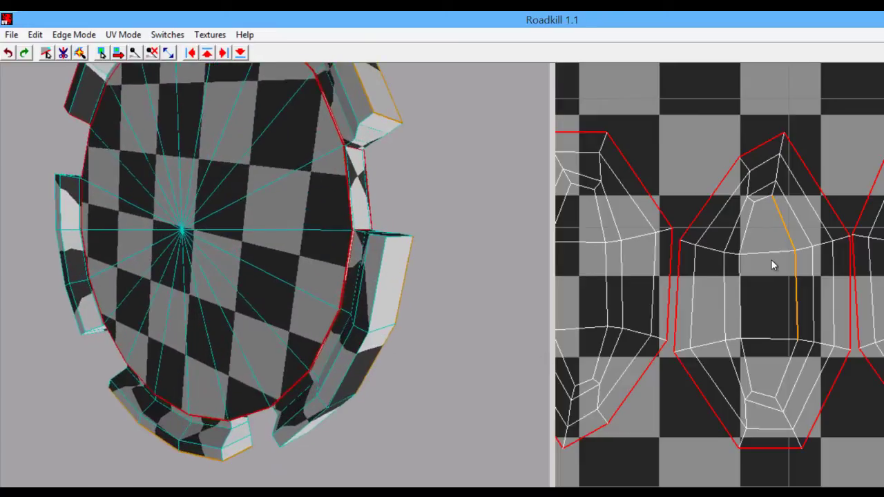
pyautogui.click(785, 368)
pyautogui.click(767, 395)
# Add the outer-face edges of the last uncut block to the selection, following the face's outline
pyautogui.keyDown('alt'); pyautogui.moveTo(622, 246); pyautogui.dragTo(732, 256, button='middle'); pyautogui.keyUp('alt')
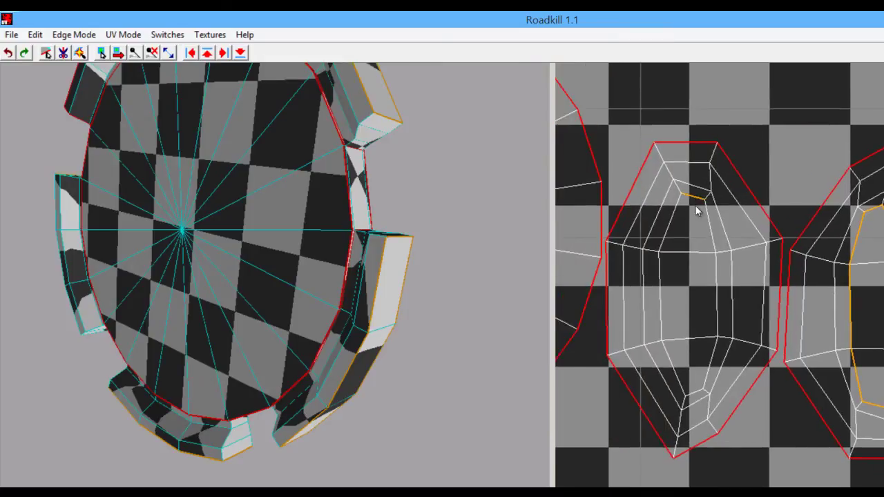
pyautogui.click(710, 357)
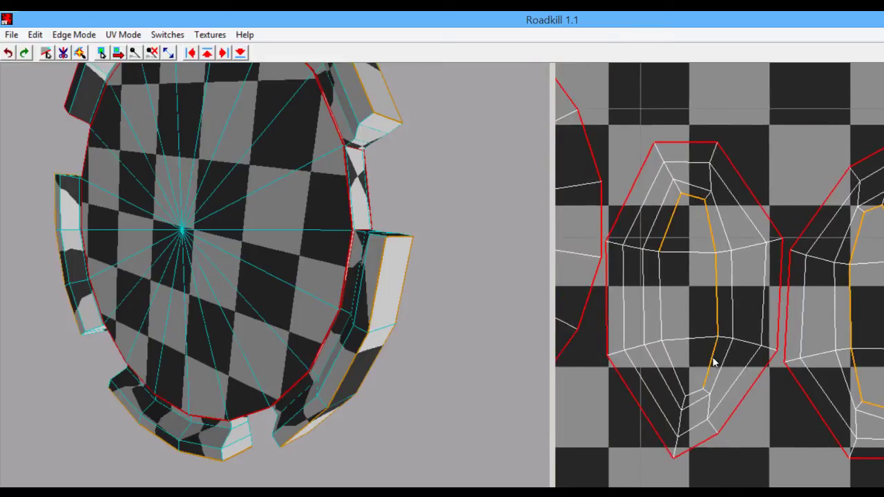
pyautogui.click(693, 392)
pyautogui.click(673, 367)
pyautogui.click(658, 289)
pyautogui.keyDown('alt'); pyautogui.moveTo(664, 293); pyautogui.dragTo(667, 171, button='middle'); pyautogui.keyUp('alt')
pyautogui.keyDown('alt'); pyautogui.moveTo(667, 172); pyautogui.dragTo(592, 173, button='right'); pyautogui.keyUp('alt')
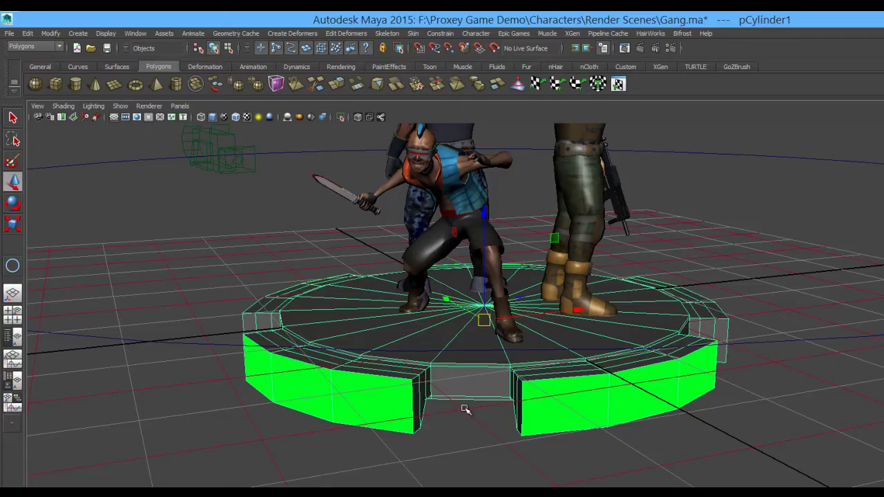
# Switch to Maya and view the posed characters on the platform from several sides
pyautogui.keyDown('alt'); pyautogui.moveTo(465, 409); pyautogui.dragTo(845, 394); pyautogui.keyUp('alt')
pyautogui.keyDown('alt'); pyautogui.moveTo(563, 348); pyautogui.dragTo(642, 349, button='middle'); pyautogui.keyUp('alt')
pyautogui.keyDown('alt'); pyautogui.moveTo(642, 349); pyautogui.dragTo(558, 329); pyautogui.keyUp('alt')
pyautogui.keyDown('alt'); pyautogui.moveTo(558, 330); pyautogui.dragTo(730, 410, button='right'); pyautogui.keyUp('alt')
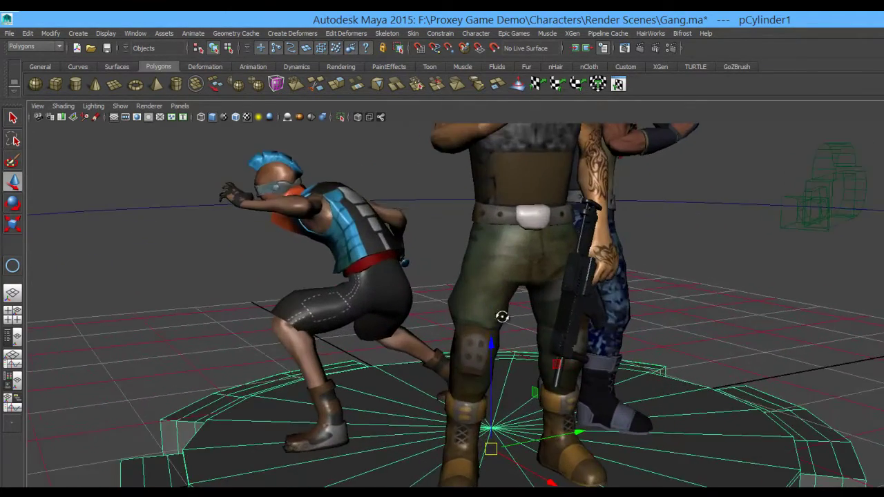
pyautogui.scroll(6, 524, 332)
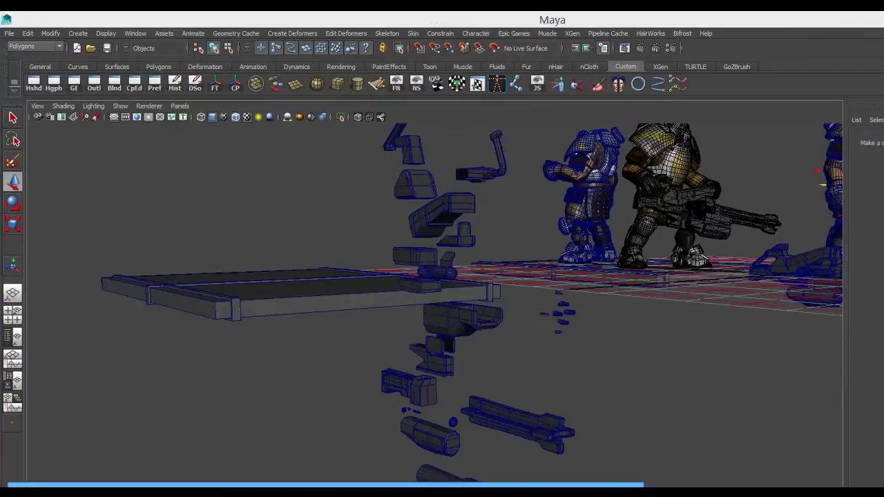
# Examine the assembled cannon on the floor beside the armoured characters in the other scene
pyautogui.keyDown('alt'); pyautogui.moveTo(553, 331); pyautogui.dragTo(442, 379, button='middle'); pyautogui.keyUp('alt')
pyautogui.keyDown('alt'); pyautogui.moveTo(642, 383); pyautogui.dragTo(477, 398, button='middle'); pyautogui.keyUp('alt')
pyautogui.keyDown('alt'); pyautogui.moveTo(477, 399); pyautogui.dragTo(718, 448, button='right'); pyautogui.keyUp('alt')
pyautogui.keyDown('alt'); pyautogui.moveTo(552, 361); pyautogui.dragTo(540, 357, button='middle'); pyautogui.keyUp('alt')
pyautogui.keyDown('alt'); pyautogui.moveTo(541, 356); pyautogui.dragTo(365, 388); pyautogui.keyUp('alt')
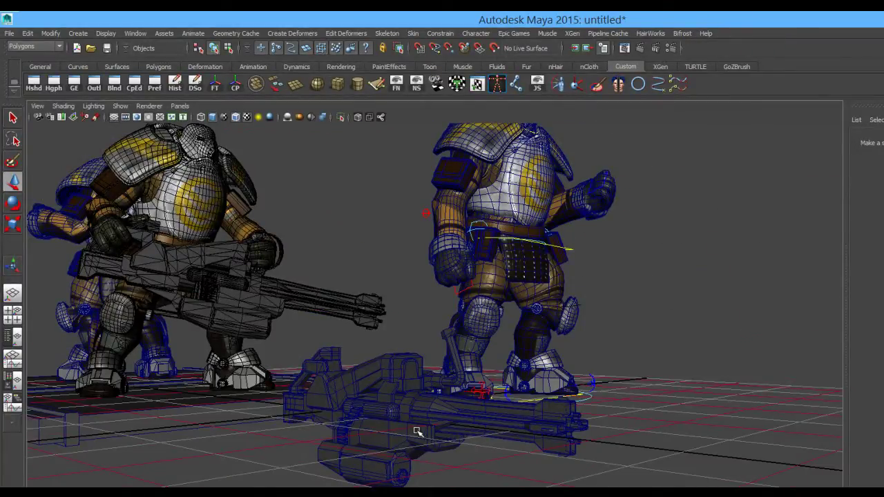
pyautogui.keyDown('alt'); pyautogui.moveTo(419, 412); pyautogui.dragTo(474, 352); pyautogui.keyUp('alt')
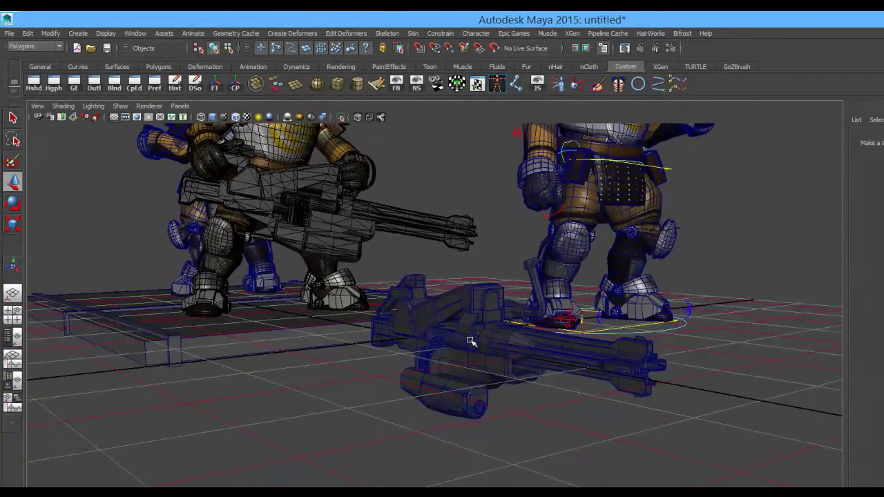
pyautogui.click(474, 351)
pyautogui.press('f')
pyautogui.keyDown('alt'); pyautogui.moveTo(577, 371); pyautogui.dragTo(559, 442); pyautogui.keyUp('alt')
pyautogui.click(696, 472)
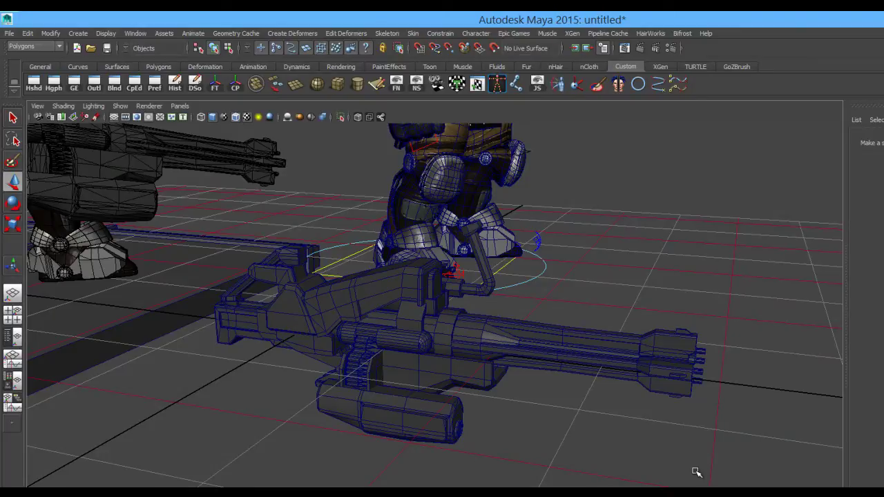
# Compare the assembled cannon with its spread-out pieces by selecting each of them
pyautogui.keyDown('alt'); pyautogui.moveTo(533, 385); pyautogui.dragTo(589, 419); pyautogui.keyUp('alt')
pyautogui.click(434, 401)
pyautogui.keyDown('alt'); pyautogui.moveTo(473, 412); pyautogui.dragTo(410, 335); pyautogui.keyUp('alt')
pyautogui.keyDown('alt'); pyautogui.moveTo(397, 388); pyautogui.dragTo(418, 405); pyautogui.keyUp('alt')
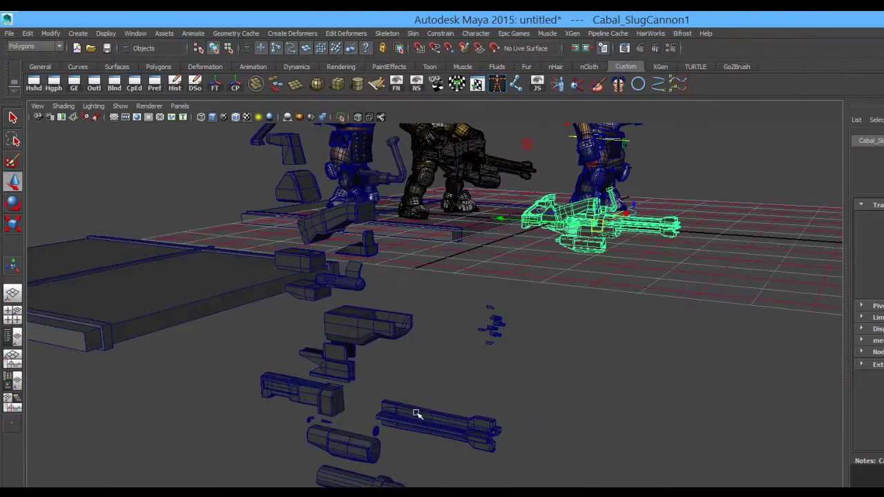
pyautogui.click(418, 418)
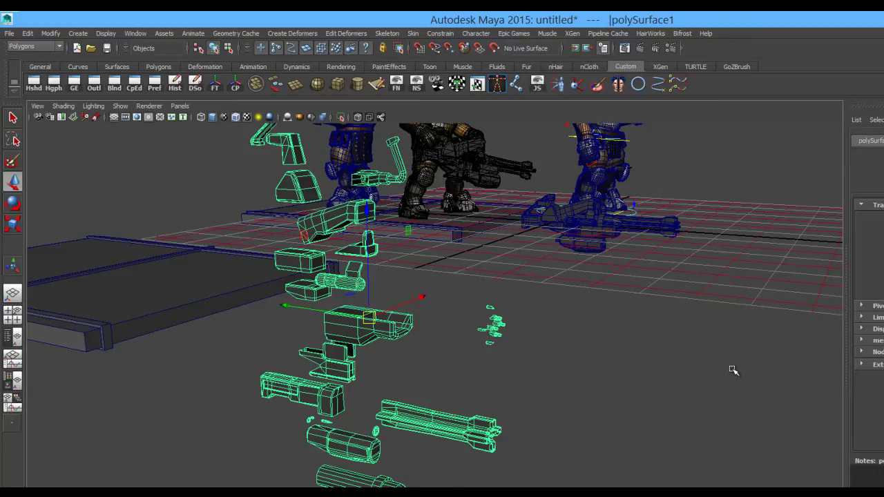
pyautogui.keyDown('alt'); pyautogui.moveTo(555, 356); pyautogui.dragTo(565, 355); pyautogui.keyUp('alt')
pyautogui.keyDown('alt'); pyautogui.moveTo(487, 341); pyautogui.dragTo(541, 281); pyautogui.keyUp('alt')
# Duplicate the assembled cannon and move the copy sideways in front of the original
pyautogui.click(626, 236)
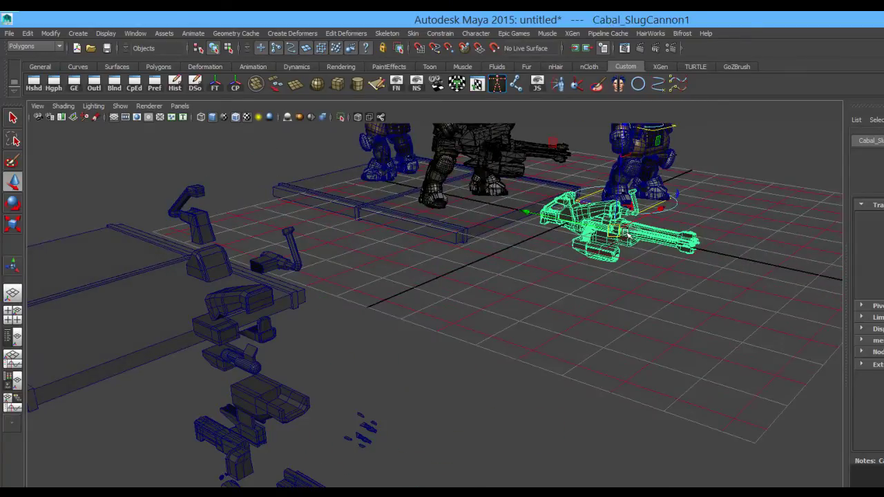
pyautogui.press('f')
pyautogui.keyDown('alt'); pyautogui.moveTo(560, 355); pyautogui.dragTo(547, 366); pyautogui.keyUp('alt')
pyautogui.keyDown('alt'); pyautogui.moveTo(461, 362); pyautogui.dragTo(510, 390); pyautogui.keyUp('alt')
pyautogui.hotkey('ctrl', 'd')
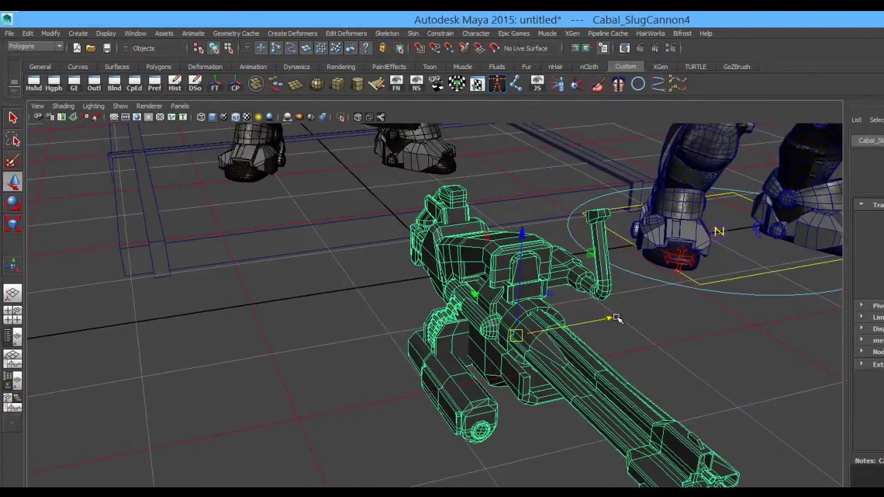
pyautogui.moveTo(611, 318); pyautogui.dragTo(354, 366)
pyautogui.keyDown('alt'); pyautogui.moveTo(409, 387); pyautogui.dragTo(534, 318); pyautogui.keyUp('alt')
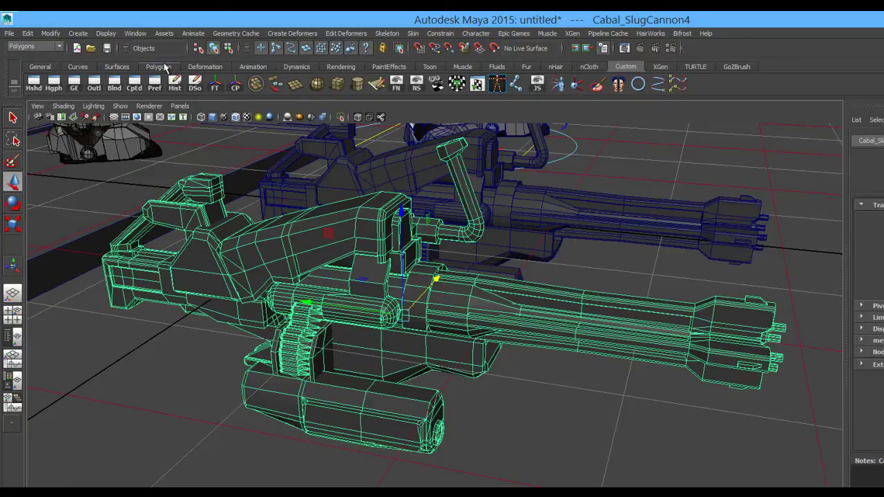
# Separate the duplicated cannon into its individual meshes and select the barrel piece
pyautogui.click(160, 67)
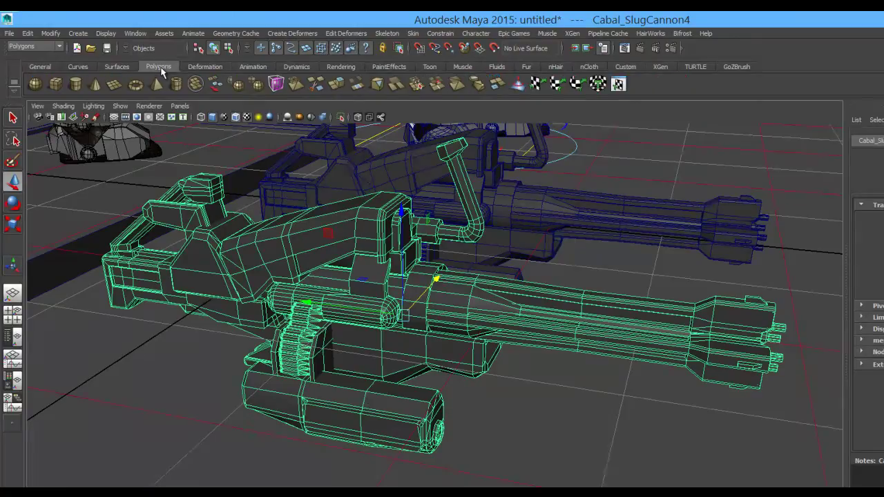
pyautogui.click(217, 87)
pyautogui.keyDown('alt'); pyautogui.moveTo(520, 320); pyautogui.dragTo(489, 345); pyautogui.keyUp('alt')
pyautogui.click(607, 353)
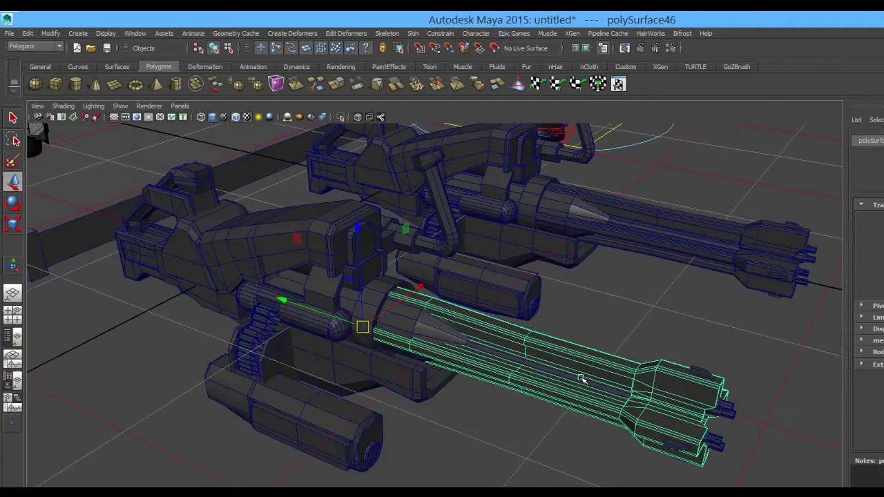
# Delete the barrel piece from the duplicated cannon and select the lower housing piece beneath the pointed core
pyautogui.keyDown('alt'); pyautogui.moveTo(582, 375); pyautogui.dragTo(570, 381); pyautogui.keyUp('alt')
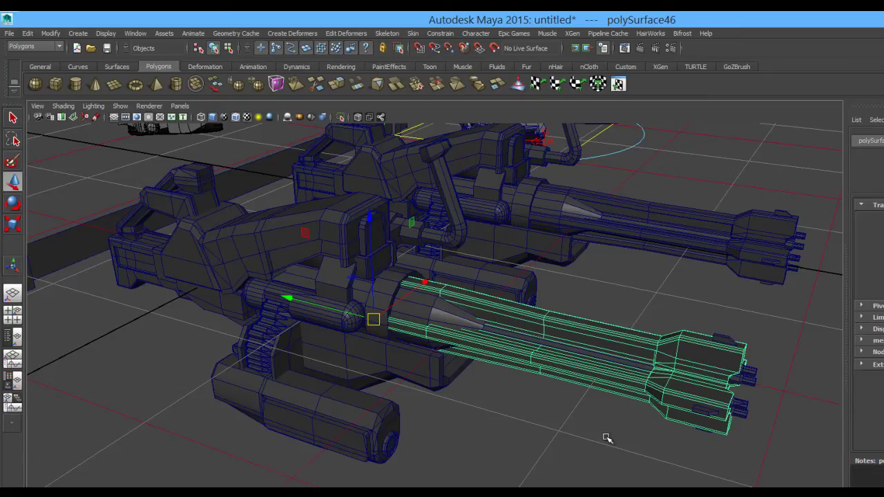
pyautogui.press('Delete')
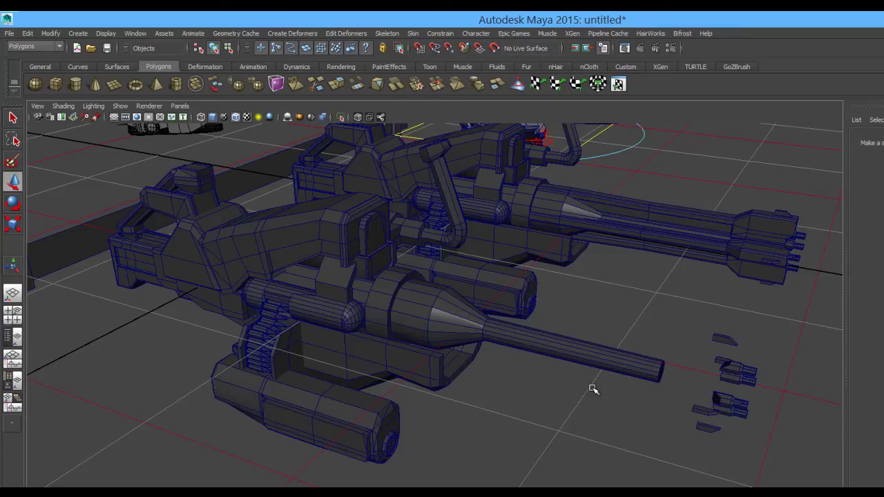
pyautogui.keyDown('alt'); pyautogui.moveTo(592, 390); pyautogui.dragTo(490, 330); pyautogui.keyUp('alt')
pyautogui.click(447, 311)
pyautogui.keyDown('alt'); pyautogui.moveTo(449, 355); pyautogui.dragTo(480, 406); pyautogui.keyUp('alt')
pyautogui.keyDown('alt'); pyautogui.moveTo(566, 334); pyautogui.dragTo(440, 384, button='right'); pyautogui.keyUp('alt')
pyautogui.keyDown('alt'); pyautogui.moveTo(611, 223); pyautogui.dragTo(443, 269); pyautogui.keyUp('alt')
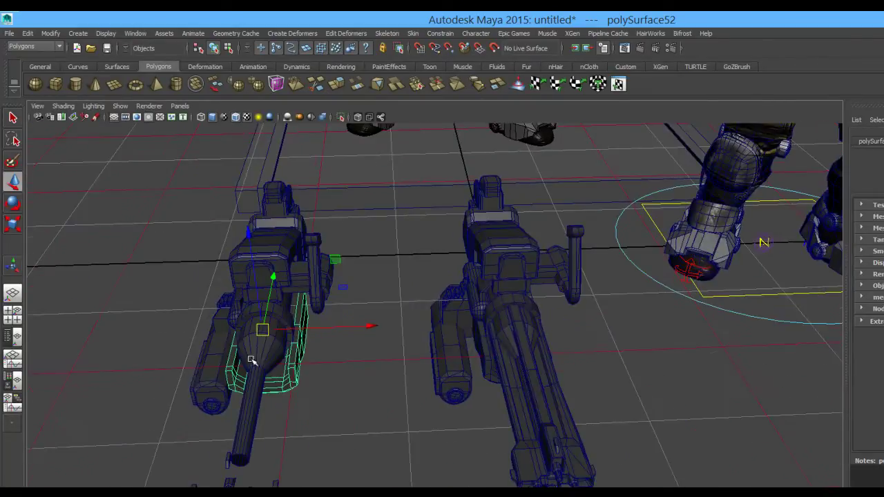
pyautogui.keyDown('alt'); pyautogui.moveTo(306, 316); pyautogui.dragTo(507, 352); pyautogui.keyUp('alt')
pyautogui.keyDown('alt'); pyautogui.moveTo(472, 267); pyautogui.dragTo(411, 215); pyautogui.keyUp('alt')
pyautogui.keyDown('alt'); pyautogui.moveTo(399, 449); pyautogui.dragTo(310, 432); pyautogui.keyUp('alt')
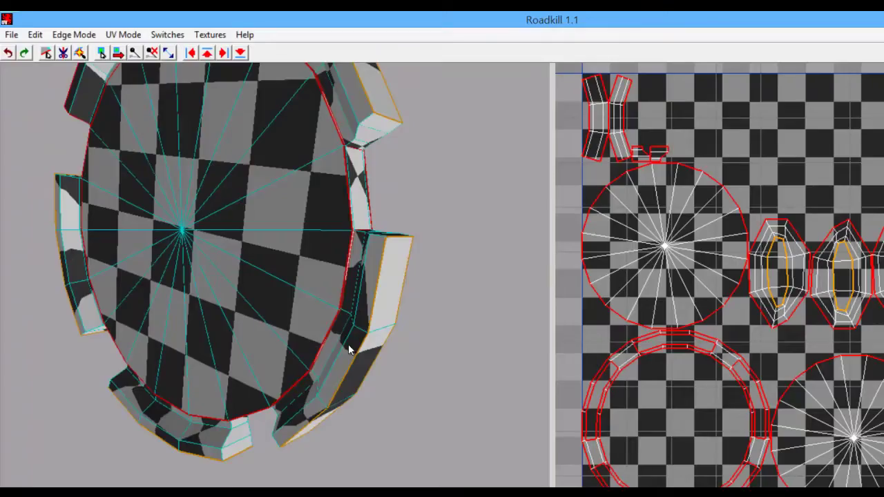
pyautogui.keyDown('alt'); pyautogui.moveTo(343, 338); pyautogui.dragTo(321, 301); pyautogui.keyUp('alt')
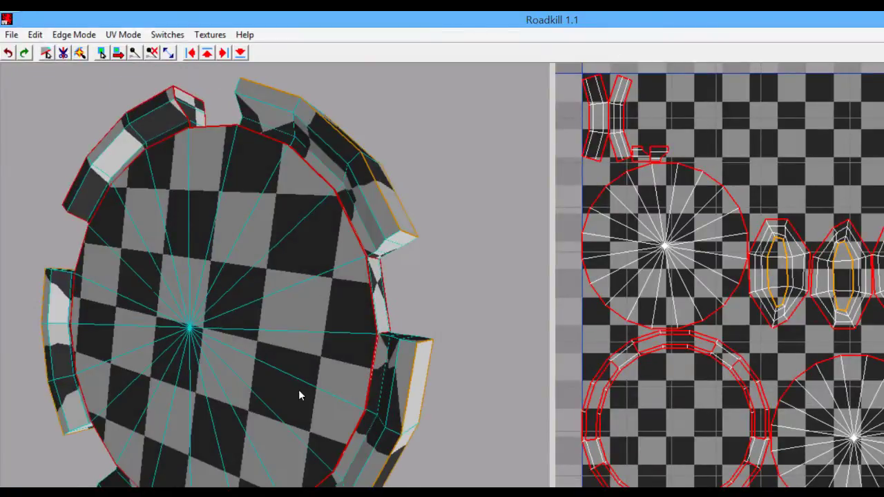
pyautogui.keyDown('alt'); pyautogui.moveTo(302, 411); pyautogui.dragTo(294, 370, button='middle'); pyautogui.keyUp('alt')
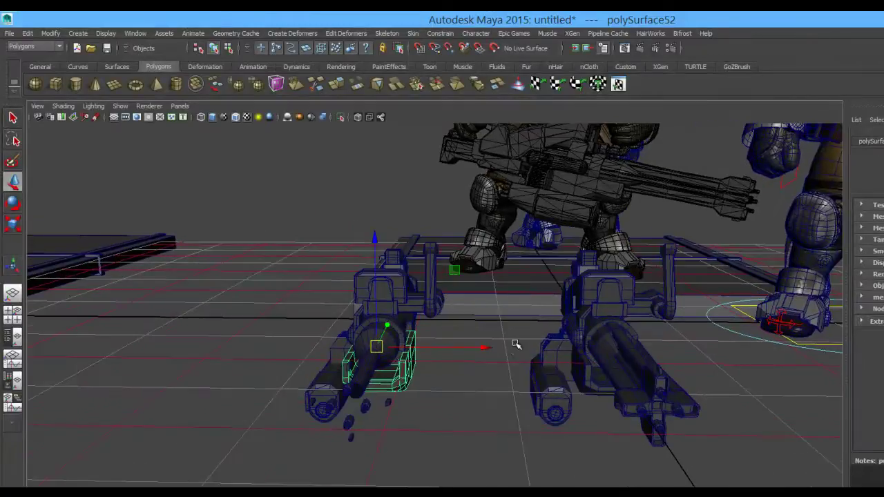
pyautogui.keyDown('alt'); pyautogui.moveTo(517, 345); pyautogui.dragTo(292, 251); pyautogui.keyUp('alt')
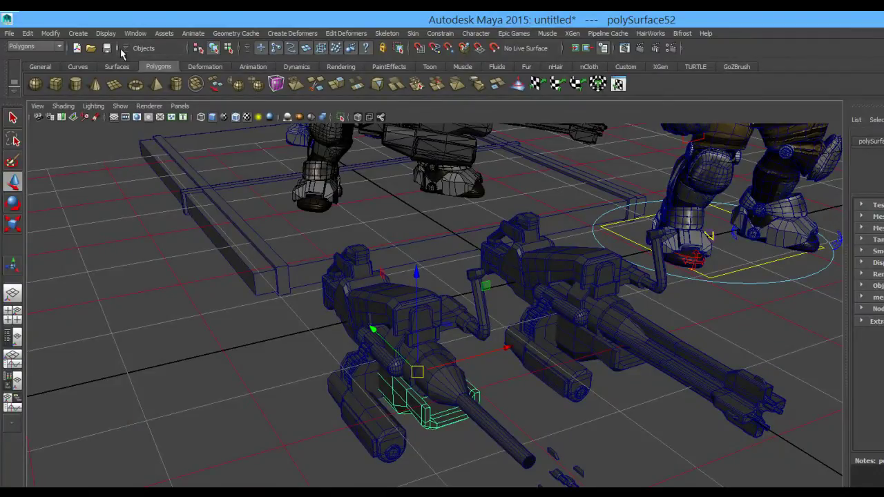
pyautogui.click(100, 34)
pyautogui.moveTo(47, 34)
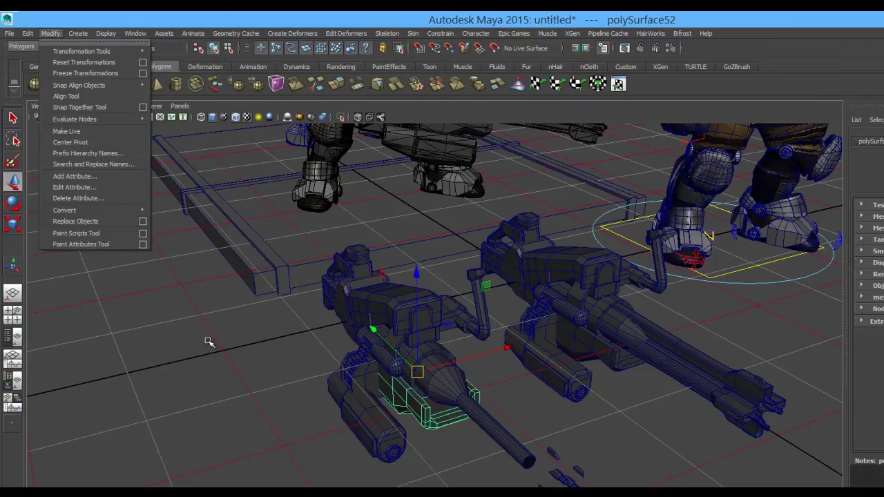
pyautogui.click(258, 409)
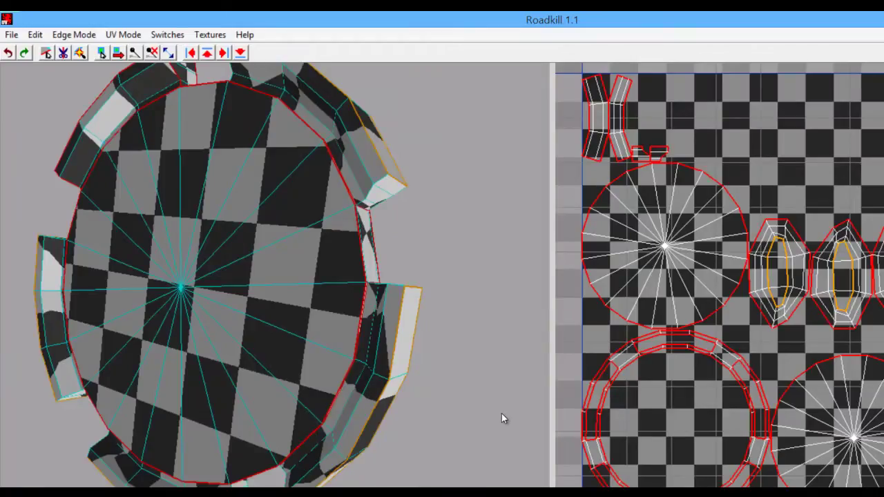
# Switch to Roadkill and cut the selected outer edges of the platform's blocks to detach their outer faces in the UVs
pyautogui.keyDown('alt'); pyautogui.moveTo(718, 275); pyautogui.dragTo(709, 291, button='middle'); pyautogui.keyUp('alt')
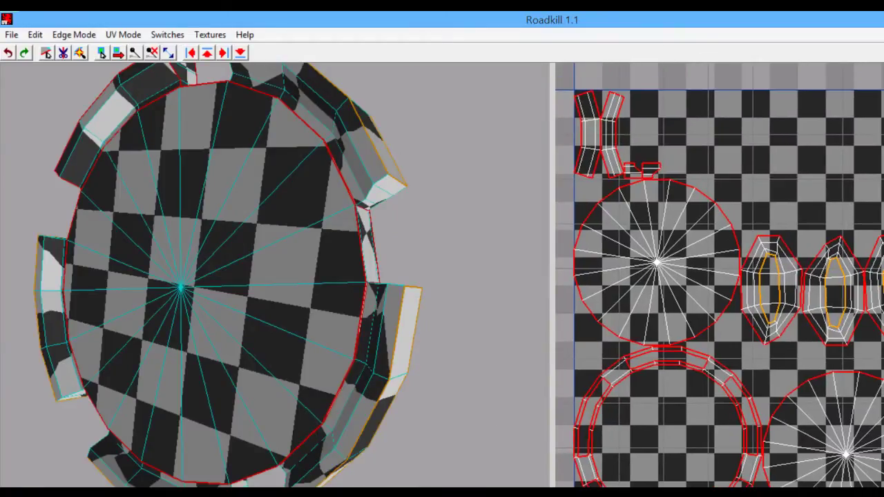
pyautogui.press('c')
pyautogui.moveTo(804, 301); pyautogui.dragTo(838, 314, button='middle')
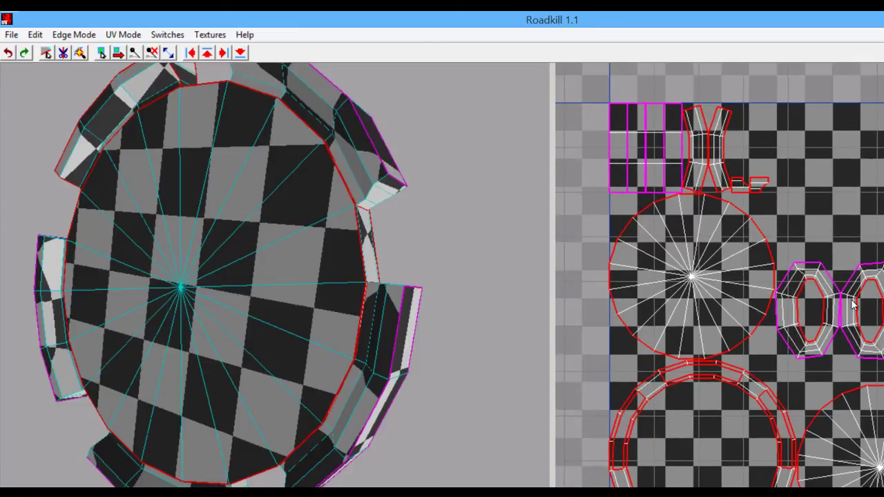
pyautogui.moveTo(883, 289); pyautogui.dragTo(813, 439, button='middle')
pyautogui.scroll(8, 877, 323)
pyautogui.keyDown('alt'); pyautogui.moveTo(471, 267); pyautogui.dragTo(325, 241); pyautogui.keyUp('alt')
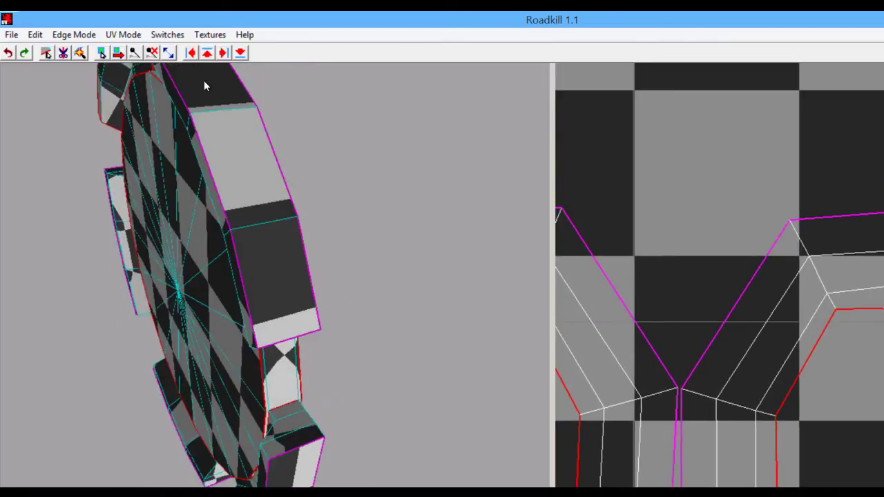
# Display the stretch colours on the platform and examine the distortion around its blocks
pyautogui.click(209, 34)
pyautogui.click(185, 83)
pyautogui.keyDown('alt'); pyautogui.moveTo(217, 253); pyautogui.dragTo(307, 127); pyautogui.keyUp('alt')
pyautogui.keyDown('alt'); pyautogui.moveTo(349, 303); pyautogui.dragTo(288, 265, button='middle'); pyautogui.keyUp('alt')
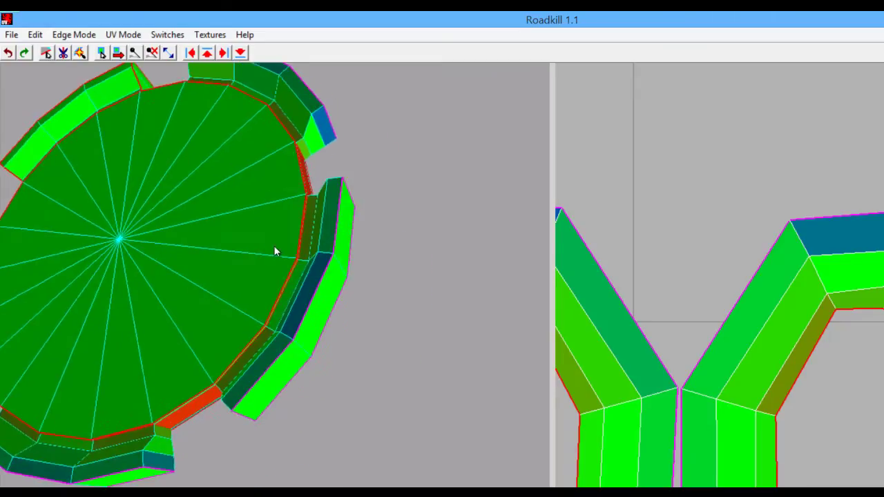
pyautogui.keyDown('alt'); pyautogui.moveTo(288, 265); pyautogui.dragTo(337, 256); pyautogui.keyUp('alt')
pyautogui.keyDown('alt'); pyautogui.moveTo(337, 256); pyautogui.dragTo(371, 317, button='right'); pyautogui.keyUp('alt')
pyautogui.keyDown('alt'); pyautogui.moveTo(370, 312); pyautogui.dragTo(371, 276); pyautogui.keyUp('alt')
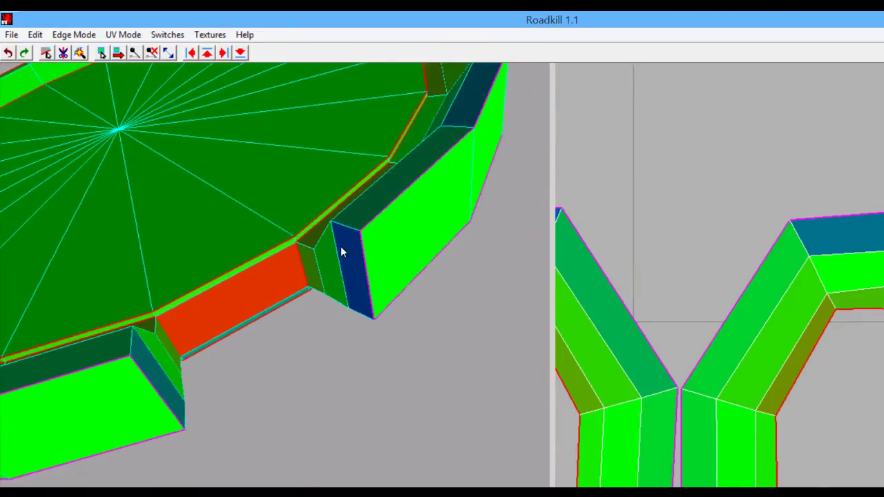
# Select the corner edges across the blocks' ends and cut the ring-shaped UV shells along them
pyautogui.doubleClick(407, 188)
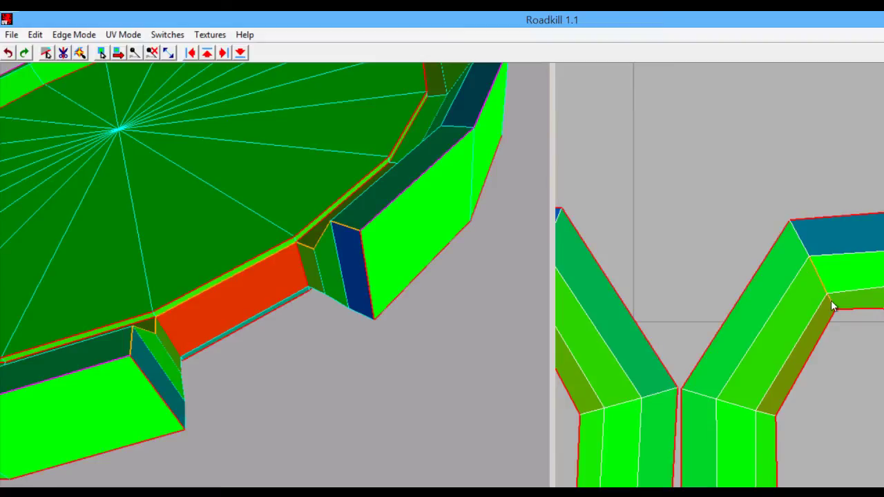
pyautogui.keyDown('alt'); pyautogui.moveTo(838, 368); pyautogui.dragTo(800, 145, button='middle'); pyautogui.keyUp('alt')
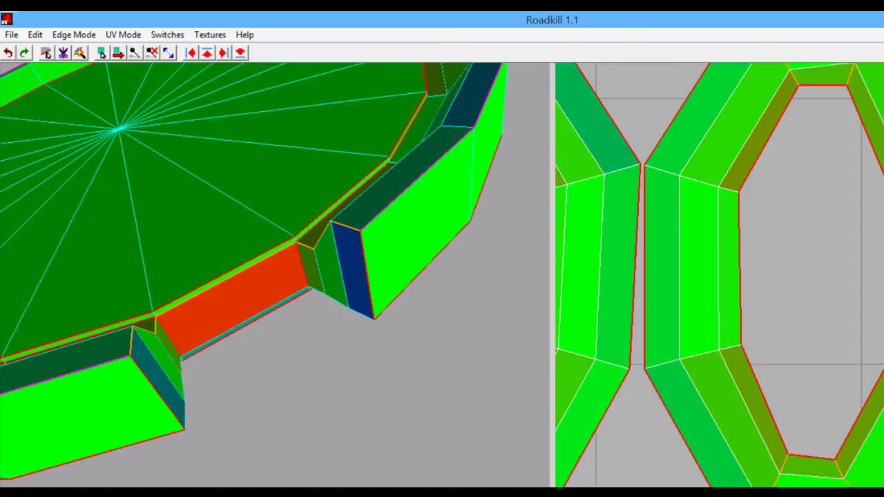
pyautogui.scroll(-2, 775, 470)
pyautogui.scroll(-3, 767, 394)
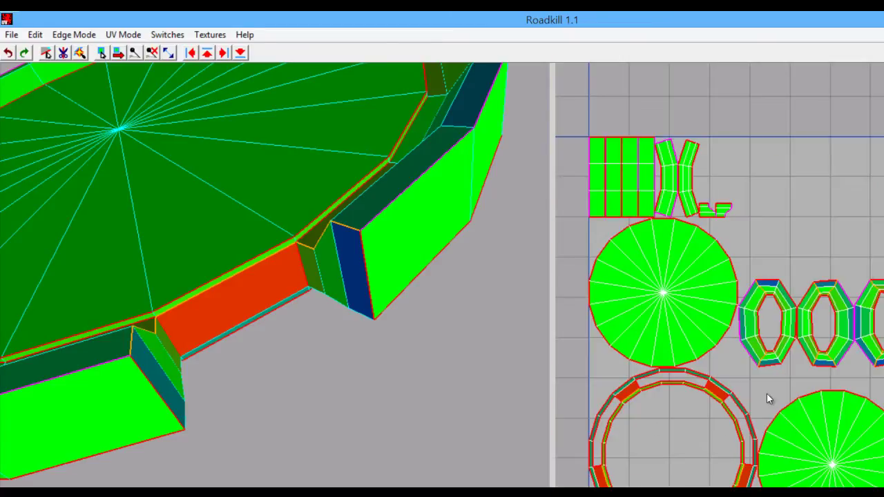
pyautogui.keyDown('alt'); pyautogui.moveTo(760, 400); pyautogui.dragTo(775, 385, button='middle'); pyautogui.keyUp('alt')
pyautogui.press('c')
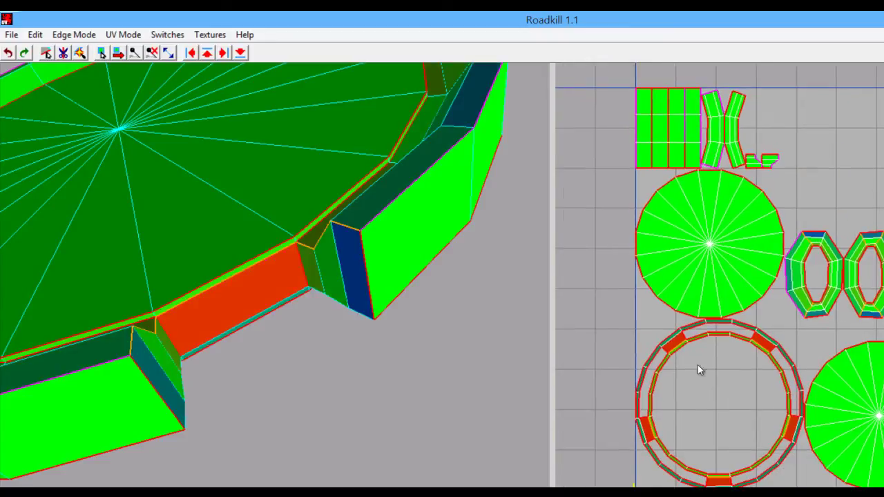
pyautogui.moveTo(579, 235); pyautogui.dragTo(775, 492)
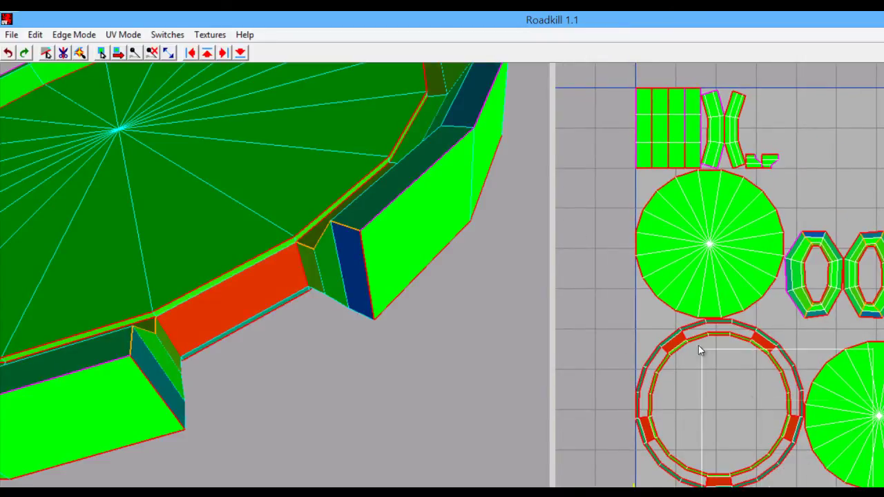
pyautogui.keyDown('alt'); pyautogui.moveTo(737, 348); pyautogui.dragTo(709, 369, button='middle'); pyautogui.keyUp('alt')
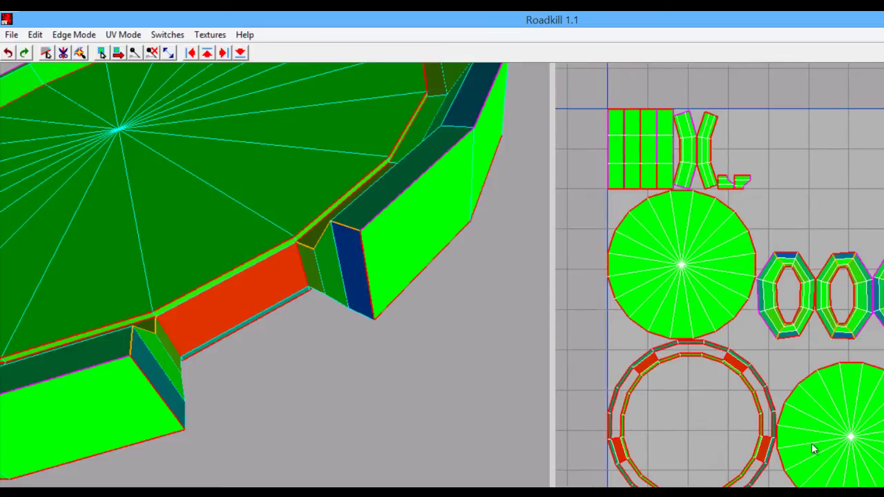
pyautogui.press('c')
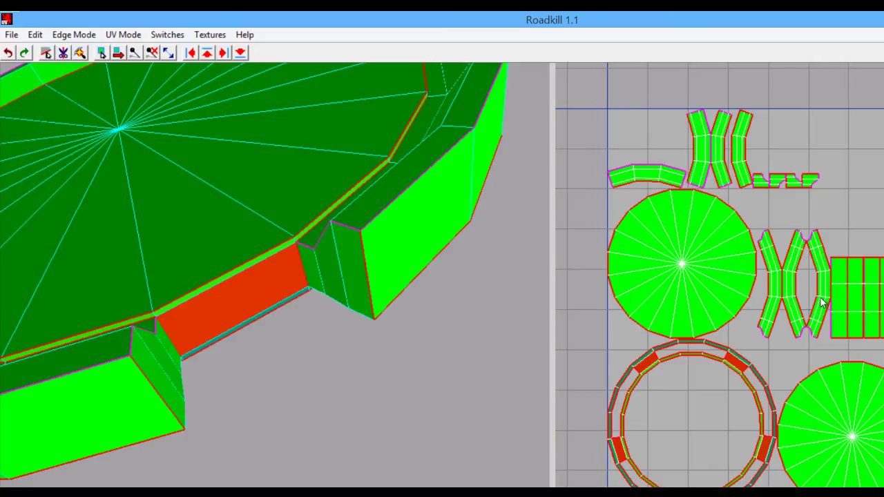
# Examine the separated block strips in the UV layout and select a group of them to compare with the model
pyautogui.keyDown('alt'); pyautogui.moveTo(846, 297); pyautogui.dragTo(829, 316, button='middle'); pyautogui.keyUp('alt')
pyautogui.keyDown('alt'); pyautogui.moveTo(882, 348); pyautogui.dragTo(867, 346, button='middle'); pyautogui.keyUp('alt')
pyautogui.keyDown('alt'); pyautogui.moveTo(715, 281); pyautogui.dragTo(766, 335, button='right'); pyautogui.keyUp('alt')
pyautogui.keyDown('alt'); pyautogui.moveTo(718, 290); pyautogui.dragTo(750, 333, button='middle'); pyautogui.keyUp('alt')
pyautogui.keyDown('alt'); pyautogui.moveTo(863, 333); pyautogui.dragTo(873, 365, button='middle'); pyautogui.keyUp('alt')
pyautogui.scroll(7, 780, 302)
pyautogui.scroll(-8, 779, 302)
pyautogui.moveTo(778, 243); pyautogui.dragTo(882, 437)
pyautogui.keyDown('alt'); pyautogui.moveTo(435, 328); pyautogui.dragTo(409, 363); pyautogui.keyUp('alt')
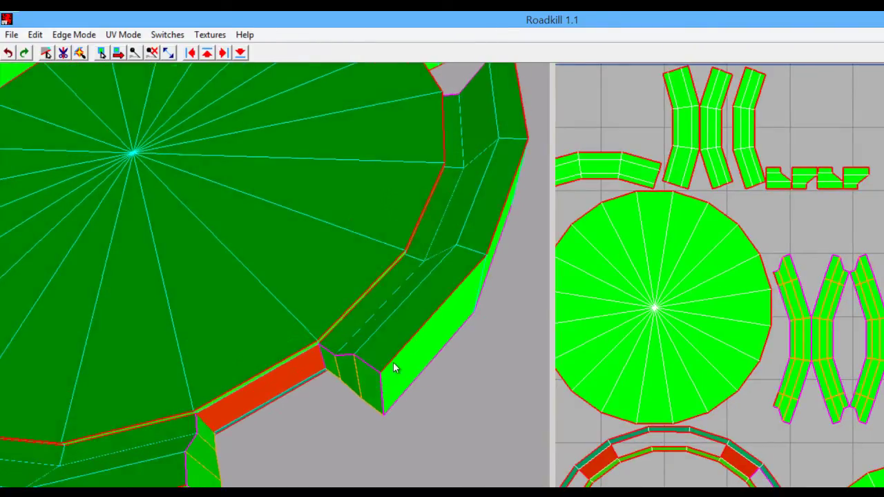
# Switch the preview to the checker texture and inspect the blocks' faces and their UV strips
pyautogui.keyDown('alt'); pyautogui.moveTo(409, 363); pyautogui.dragTo(365, 277, button='right'); pyautogui.keyUp('alt')
pyautogui.click(209, 35)
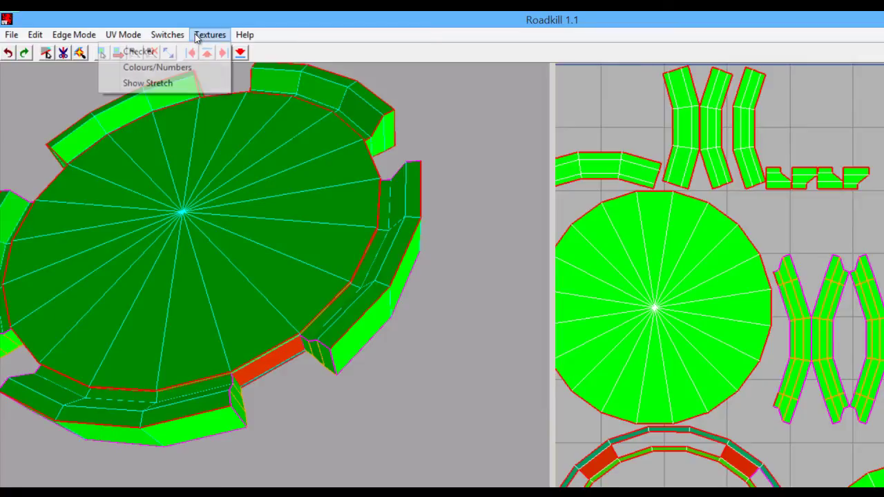
pyautogui.click(183, 54)
pyautogui.keyDown('alt'); pyautogui.moveTo(355, 248); pyautogui.dragTo(449, 360); pyautogui.keyUp('alt')
pyautogui.keyDown('alt'); pyautogui.moveTo(800, 371); pyautogui.dragTo(717, 331, button='middle'); pyautogui.keyUp('alt')
pyautogui.keyDown('alt'); pyautogui.moveTo(820, 345); pyautogui.dragTo(725, 343, button='middle'); pyautogui.keyUp('alt')
pyautogui.keyDown('alt'); pyautogui.moveTo(458, 331); pyautogui.dragTo(201, 276); pyautogui.keyUp('alt')
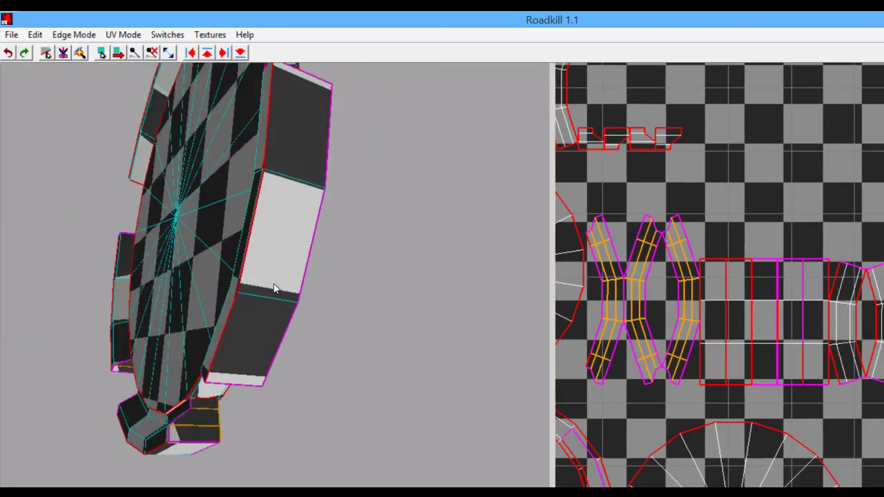
# Undo the last cut across the blocks' corner edges
pyautogui.keyDown('alt'); pyautogui.moveTo(744, 369); pyautogui.dragTo(845, 341, button='middle'); pyautogui.keyUp('alt')
pyautogui.hotkey('ctrl', 'z')
pyautogui.hotkey('ctrl', 'z')
pyautogui.keyDown('alt'); pyautogui.moveTo(816, 289); pyautogui.dragTo(786, 325, button='middle'); pyautogui.keyUp('alt')
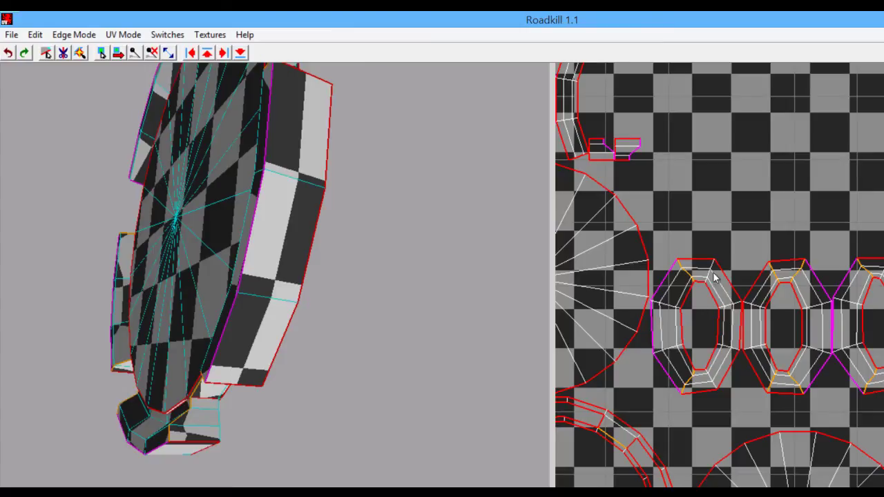
# Add the uncut edges across the first ring-shaped shell's upper right corner to the selection
pyautogui.keyDown('alt'); pyautogui.moveTo(665, 311); pyautogui.dragTo(655, 310, button='middle'); pyautogui.keyUp('alt')
pyautogui.keyDown('alt'); pyautogui.moveTo(656, 310); pyautogui.dragTo(684, 324, button='right'); pyautogui.keyUp('alt')
pyautogui.keyDown('alt'); pyautogui.moveTo(693, 345); pyautogui.dragTo(854, 250, button='middle'); pyautogui.keyUp('alt')
pyautogui.keyDown('alt'); pyautogui.moveTo(854, 251); pyautogui.dragTo(771, 299, button='right'); pyautogui.keyUp('alt')
pyautogui.moveTo(648, 327); pyautogui.dragTo(780, 495)
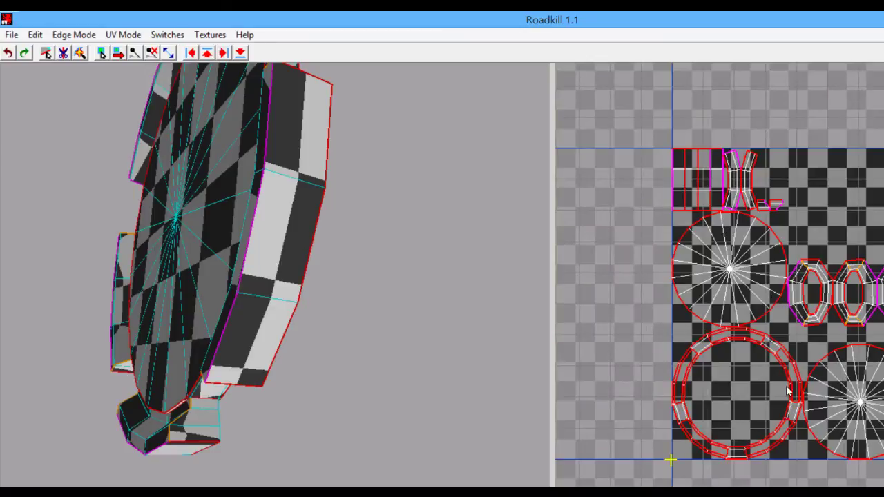
pyautogui.scroll(6, 789, 302)
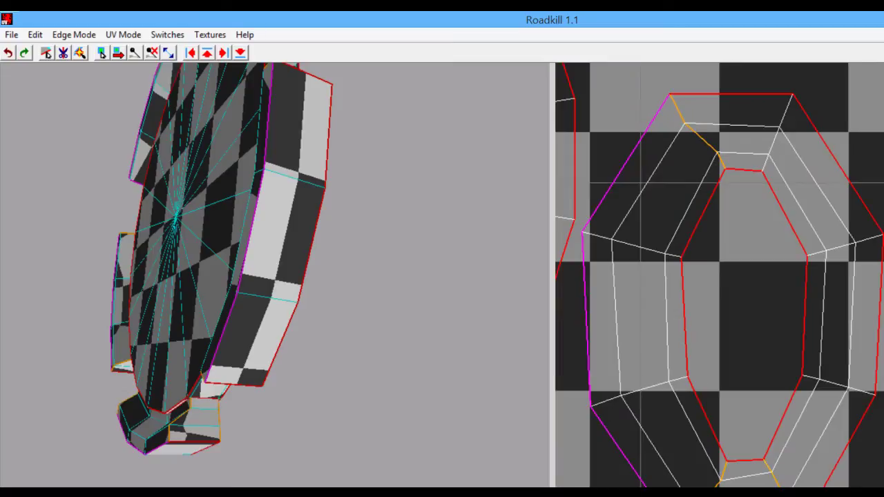
pyautogui.click(773, 143)
pyautogui.click(764, 167)
pyautogui.click(783, 120)
# Add the matching corner edges at the upper and lower ends of the neighbouring ring-shaped shells to the selection
pyautogui.keyDown('alt'); pyautogui.moveTo(882, 199); pyautogui.dragTo(785, 201, button='middle'); pyautogui.keyUp('alt')
pyautogui.keyDown('alt'); pyautogui.moveTo(882, 259); pyautogui.dragTo(826, 239, button='middle'); pyautogui.keyUp('alt')
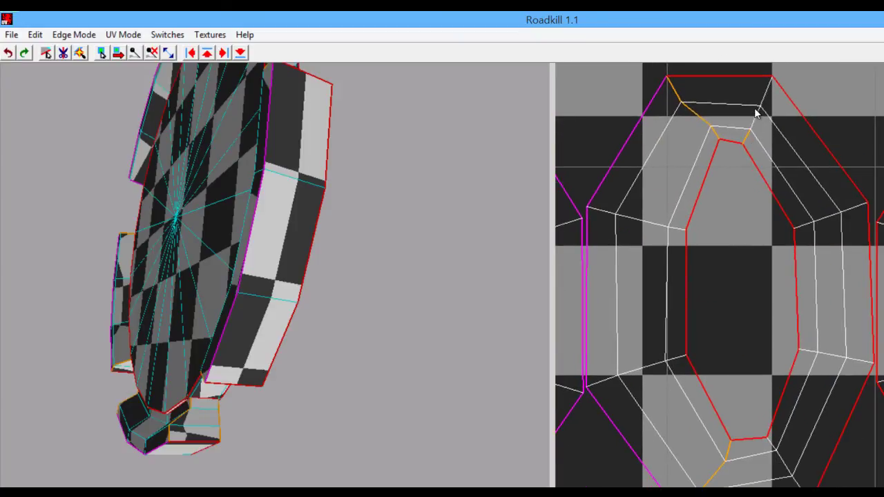
pyautogui.click(763, 115)
pyautogui.click(807, 167)
pyautogui.keyDown('alt'); pyautogui.moveTo(846, 463); pyautogui.dragTo(813, 388, button='middle'); pyautogui.keyUp('alt')
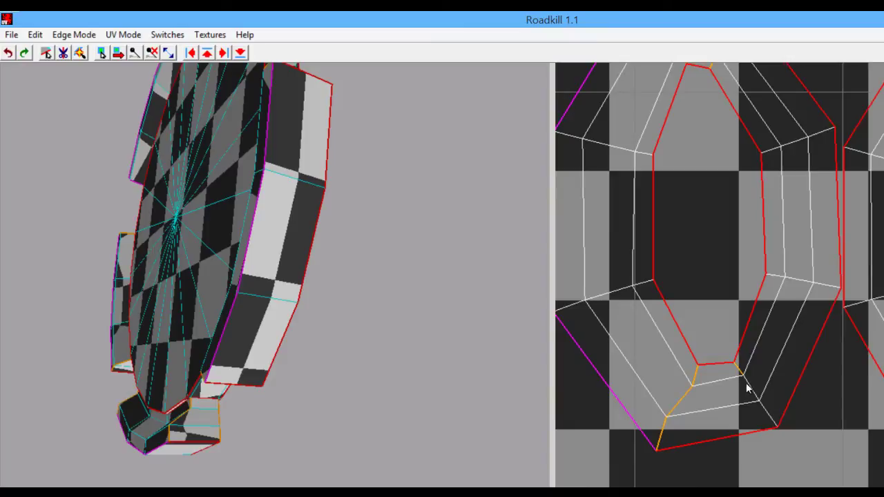
pyautogui.keyDown('alt'); pyautogui.moveTo(882, 359); pyautogui.dragTo(722, 386, button='middle'); pyautogui.keyUp('alt')
pyautogui.click(780, 407)
pyautogui.click(773, 437)
pyautogui.keyDown('alt'); pyautogui.moveTo(843, 191); pyautogui.dragTo(807, 316, button='middle'); pyautogui.keyUp('alt')
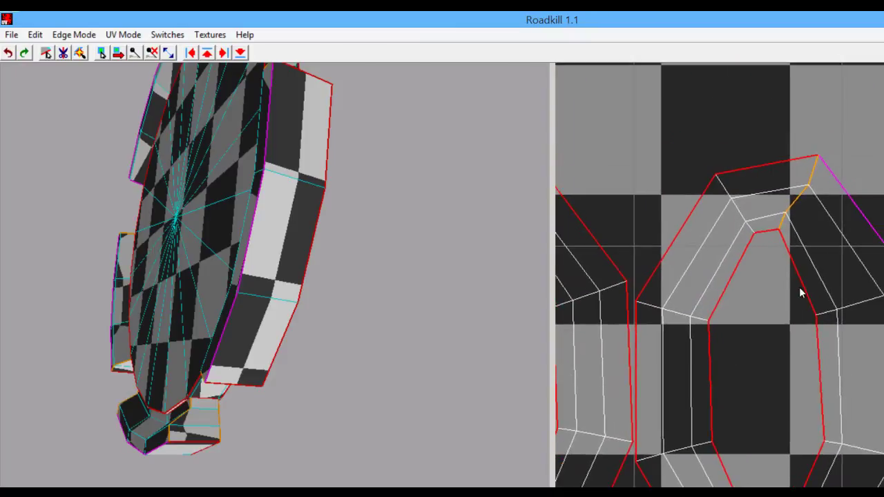
pyautogui.click(747, 233)
# Cut the ring-shaped shells along all selected corner edges to split them into side strips and small end pieces
pyautogui.keyDown('alt'); pyautogui.moveTo(883, 430); pyautogui.dragTo(829, 397, button='middle'); pyautogui.keyUp('alt')
pyautogui.keyDown('alt'); pyautogui.moveTo(830, 398); pyautogui.dragTo(799, 390, button='right'); pyautogui.keyUp('alt')
pyautogui.keyDown('alt'); pyautogui.moveTo(799, 390); pyautogui.dragTo(883, 338, button='middle'); pyautogui.keyUp('alt')
pyautogui.keyDown('alt'); pyautogui.moveTo(803, 308); pyautogui.dragTo(883, 350, button='middle'); pyautogui.keyUp('alt')
pyautogui.keyDown('alt'); pyautogui.moveTo(852, 323); pyautogui.dragTo(820, 314, button='right'); pyautogui.keyUp('alt')
pyautogui.keyDown('alt'); pyautogui.moveTo(820, 315); pyautogui.dragTo(849, 306, button='middle'); pyautogui.keyUp('alt')
pyautogui.press('c')
pyautogui.scroll(3, 861, 328)
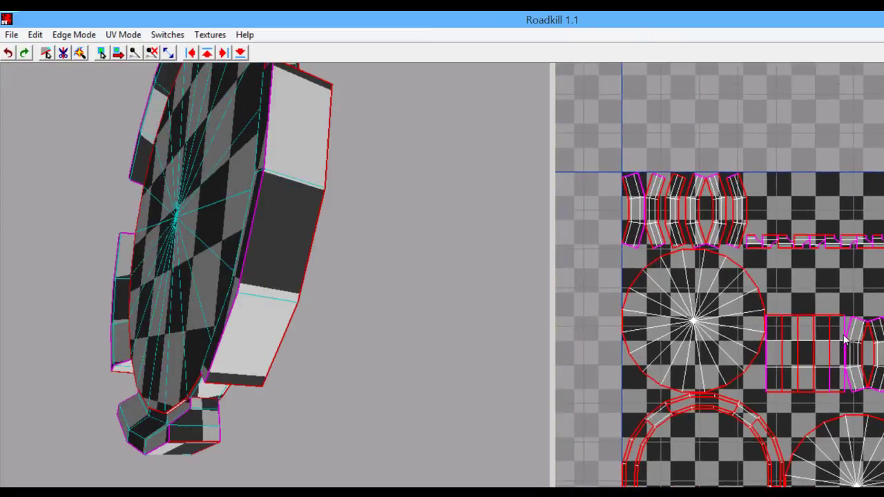
# Select the blocks' outer face panels in the UV layout, check them on the platform, and clear the selection
pyautogui.moveTo(737, 283); pyautogui.dragTo(842, 446)
pyautogui.keyDown('alt'); pyautogui.moveTo(220, 345); pyautogui.dragTo(355, 314); pyautogui.keyUp('alt')
pyautogui.keyDown('alt'); pyautogui.moveTo(504, 305); pyautogui.dragTo(226, 382); pyautogui.keyUp('alt')
pyautogui.keyDown('alt'); pyautogui.moveTo(734, 308); pyautogui.dragTo(848, 271, button='middle'); pyautogui.keyUp('alt')
pyautogui.keyDown('alt'); pyautogui.moveTo(848, 271); pyautogui.dragTo(809, 297, button='right'); pyautogui.keyUp('alt')
pyautogui.keyDown('alt'); pyautogui.moveTo(809, 297); pyautogui.dragTo(782, 283, button='middle'); pyautogui.keyUp('alt')
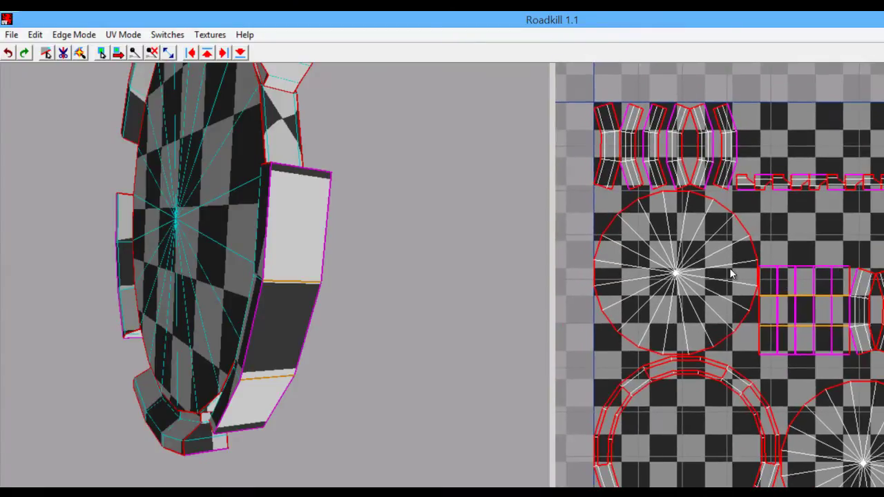
pyautogui.click(833, 243)
pyautogui.keyDown('alt'); pyautogui.moveTo(771, 253); pyautogui.dragTo(778, 275, button='middle'); pyautogui.keyUp('alt')
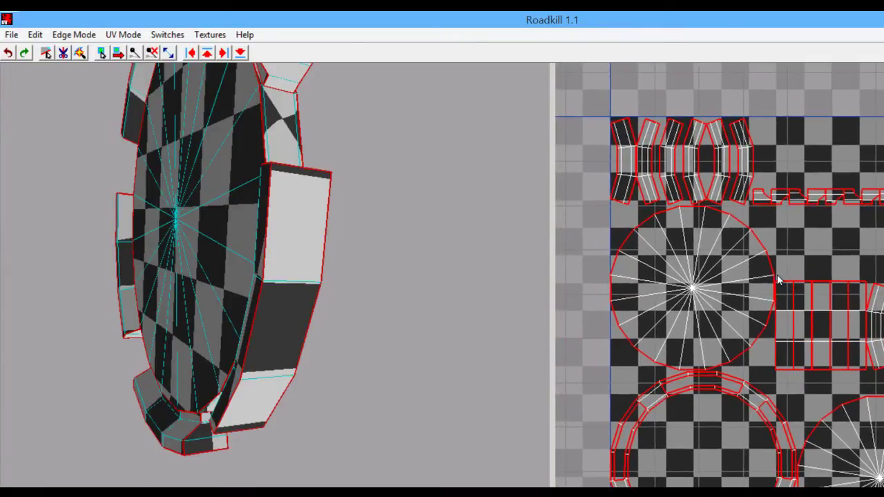
pyautogui.keyDown('alt'); pyautogui.moveTo(387, 179); pyautogui.dragTo(391, 285); pyautogui.keyUp('alt')
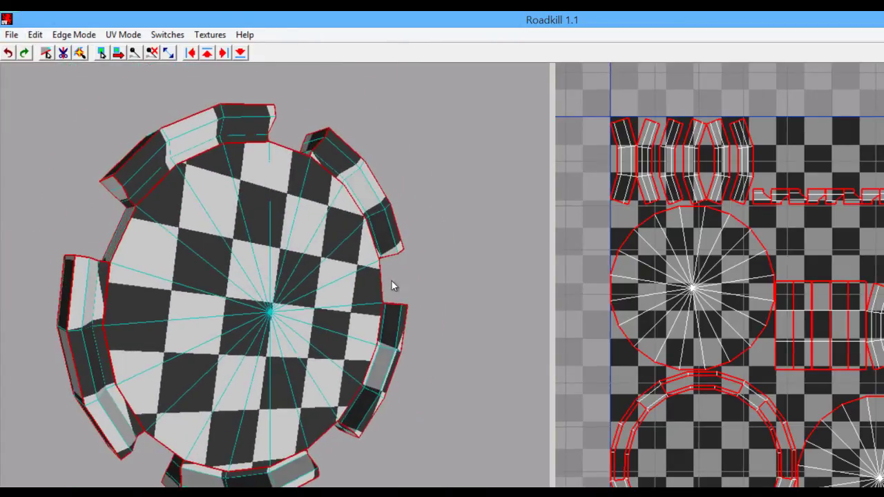
# Save the unwrapped platform to the Desktop as OBJ, using the existing Platform.obj file name
pyautogui.click(13, 35)
pyautogui.click(41, 83)
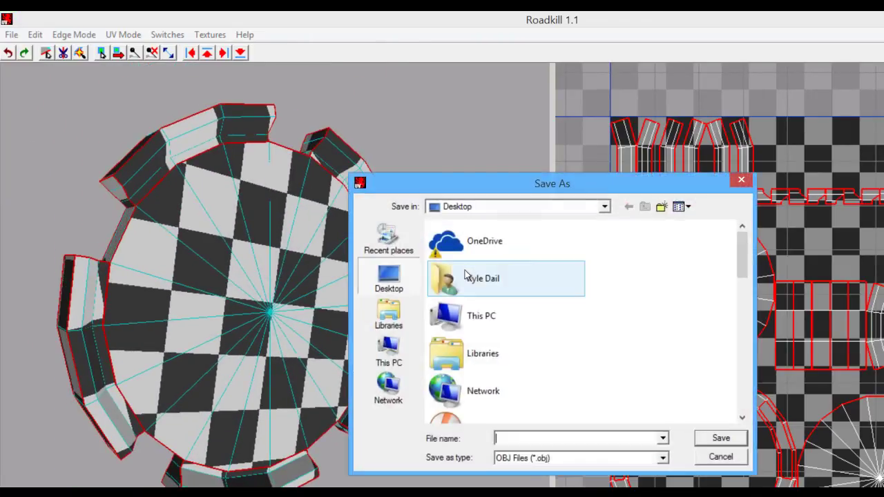
pyautogui.moveTo(742, 254); pyautogui.dragTo(695, 416)
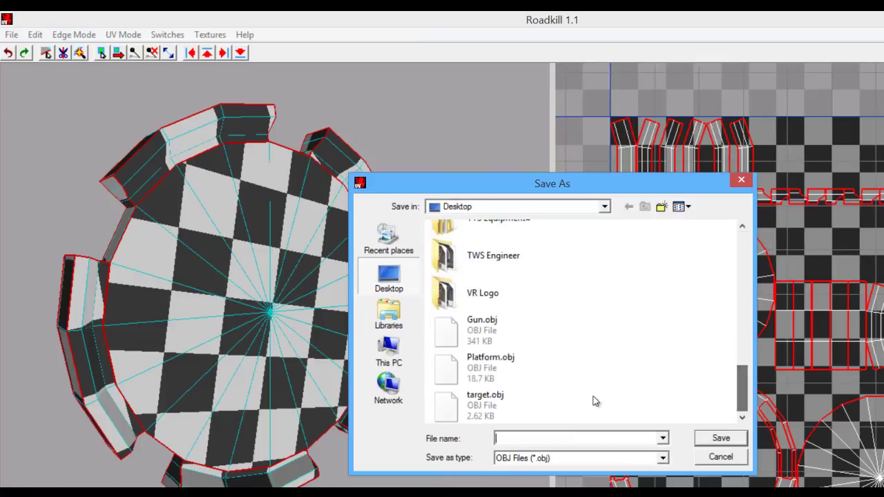
pyautogui.click(490, 363)
pyautogui.click(722, 438)
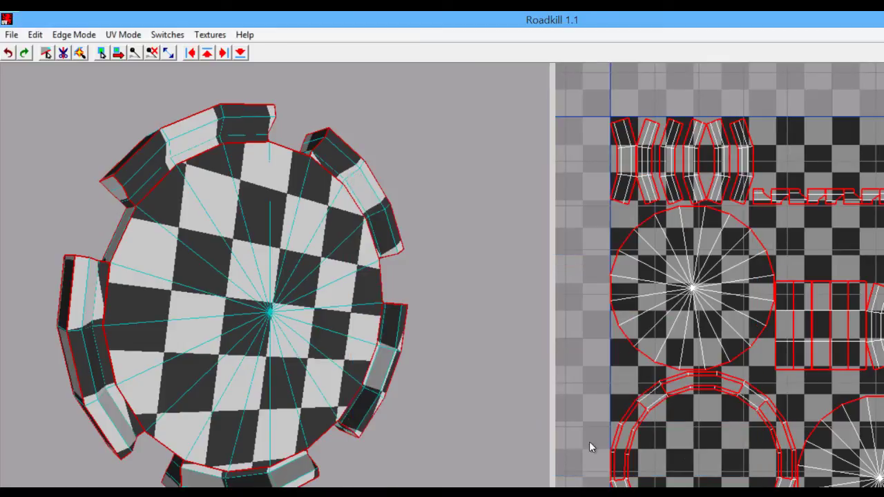
# Switch to Maya, move the original platform aside from under the three characters, and clear the selection
pyautogui.hotkey('alt', 'Tab')
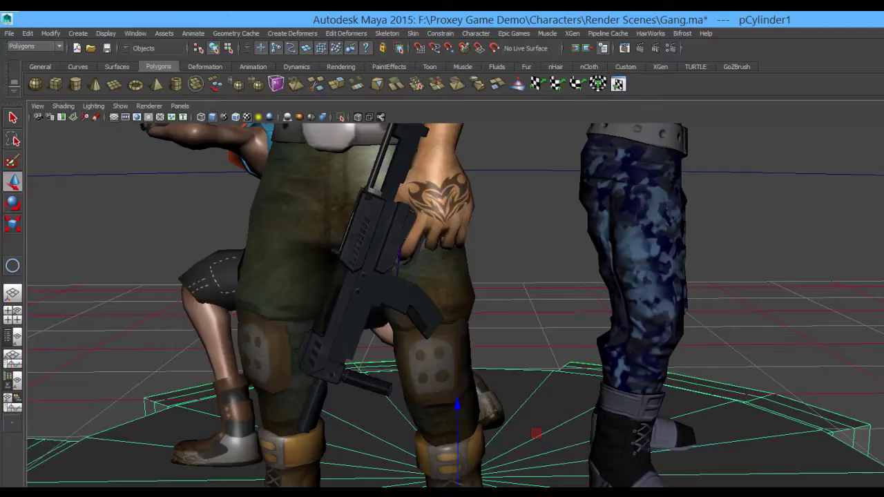
pyautogui.keyDown('alt'); pyautogui.moveTo(563, 381); pyautogui.dragTo(545, 396); pyautogui.keyUp('alt')
pyautogui.keyDown('alt'); pyautogui.moveTo(704, 436); pyautogui.dragTo(460, 401, button='right'); pyautogui.keyUp('alt')
pyautogui.keyDown('alt'); pyautogui.moveTo(606, 428); pyautogui.dragTo(483, 404, button='right'); pyautogui.keyUp('alt')
pyautogui.keyDown('alt'); pyautogui.moveTo(476, 400); pyautogui.dragTo(537, 393); pyautogui.keyUp('alt')
pyautogui.moveTo(585, 371); pyautogui.dragTo(883, 312)
pyautogui.keyDown('alt'); pyautogui.moveTo(691, 351); pyautogui.dragTo(641, 360); pyautogui.keyUp('alt')
pyautogui.click(642, 361)
# Import Platform.obj from the Desktop into the character scene
pyautogui.click(9, 33)
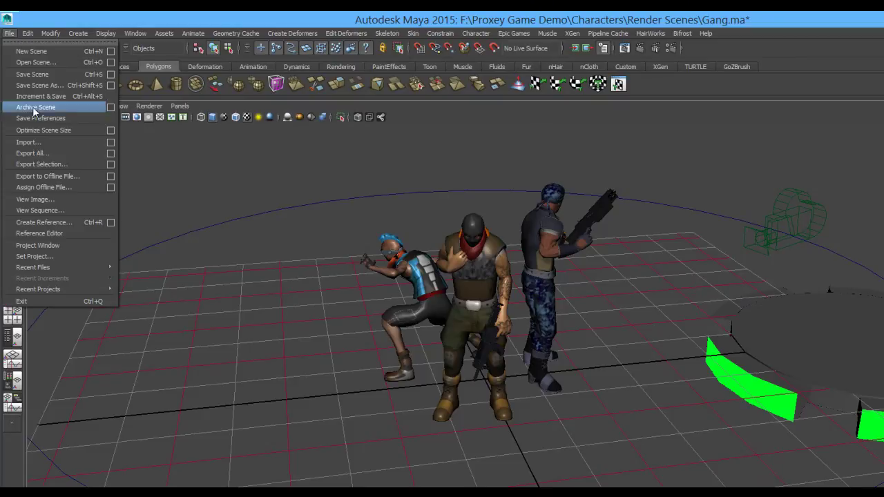
pyautogui.click(38, 143)
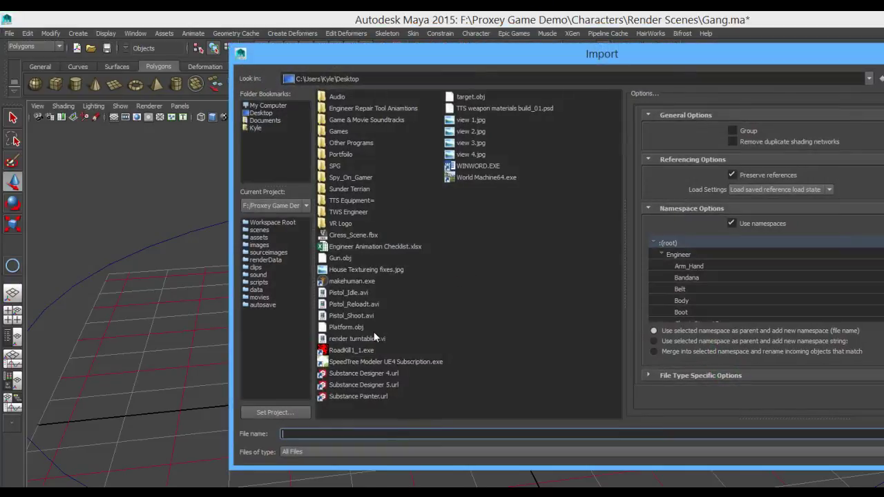
pyautogui.click(348, 327)
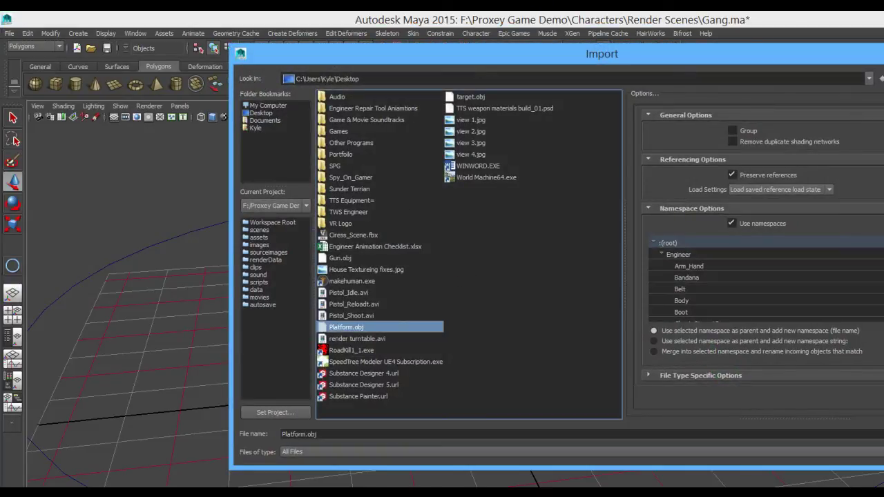
pyautogui.click(883, 434)
pyautogui.click(411, 425)
pyautogui.click(534, 481)
pyautogui.keyDown('alt'); pyautogui.moveTo(628, 404); pyautogui.dragTo(564, 364); pyautogui.keyUp('alt')
pyautogui.click(598, 434)
# Soften the vertical edges within the outer faces of the first platform blocks and return to object mode
pyautogui.keyDown('alt'); pyautogui.moveTo(565, 363); pyautogui.dragTo(688, 433, button='right'); pyautogui.keyUp('alt')
pyautogui.rightClick(529, 336)
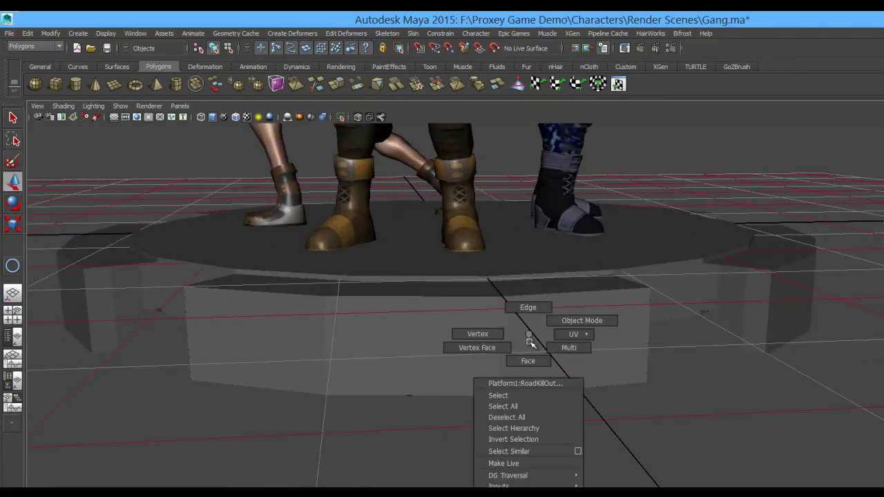
pyautogui.click(527, 308)
pyautogui.click(498, 334)
pyautogui.keyDown('alt'); pyautogui.moveTo(336, 339); pyautogui.dragTo(411, 352); pyautogui.keyUp('alt')
pyautogui.keyDown('alt'); pyautogui.moveTo(551, 337); pyautogui.dragTo(663, 366); pyautogui.keyUp('alt')
pyautogui.click(457, 385)
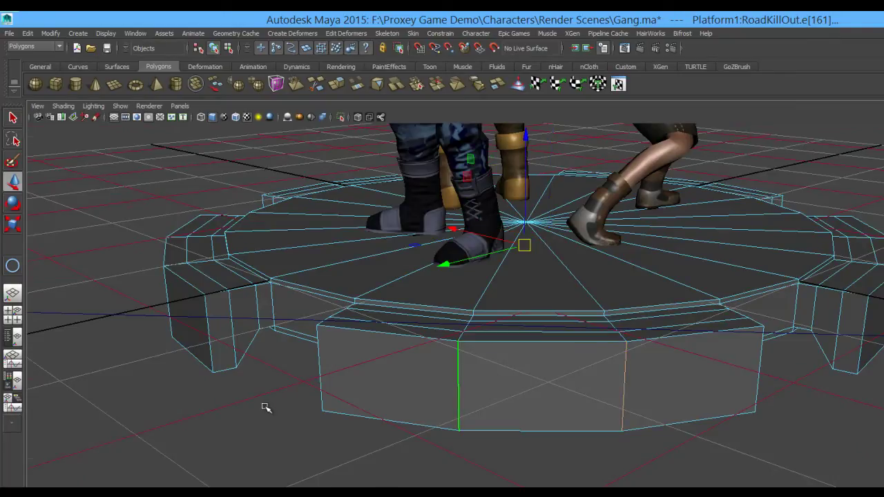
pyautogui.keyDown('alt'); pyautogui.moveTo(273, 407); pyautogui.dragTo(503, 403); pyautogui.keyUp('alt')
pyautogui.keyDown('shift'); pyautogui.click(668, 388); pyautogui.keyUp('shift')
pyautogui.keyDown('shift'); pyautogui.click(528, 401); pyautogui.keyUp('shift')
pyautogui.keyDown('alt'); pyautogui.moveTo(418, 408); pyautogui.dragTo(511, 414); pyautogui.keyUp('alt')
pyautogui.keyDown('shift'); pyautogui.click(577, 415); pyautogui.keyUp('shift')
pyautogui.keyDown('alt'); pyautogui.moveTo(417, 421); pyautogui.dragTo(602, 414); pyautogui.keyUp('alt')
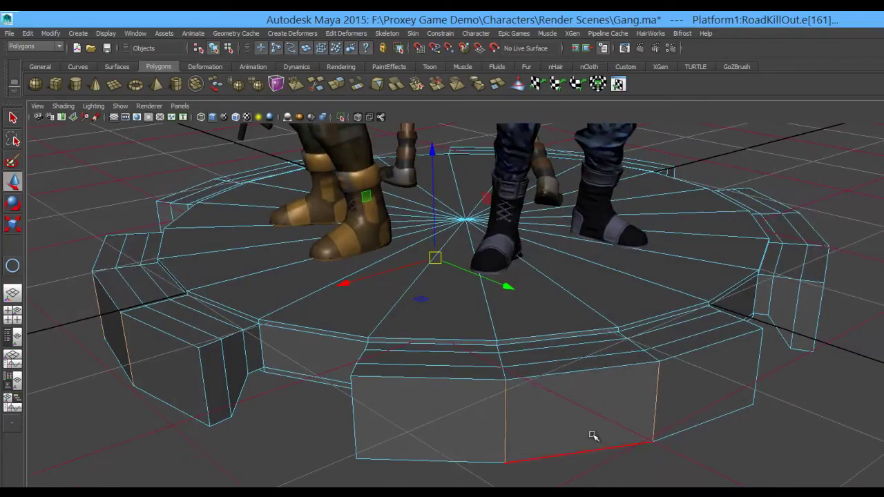
pyautogui.press('space')
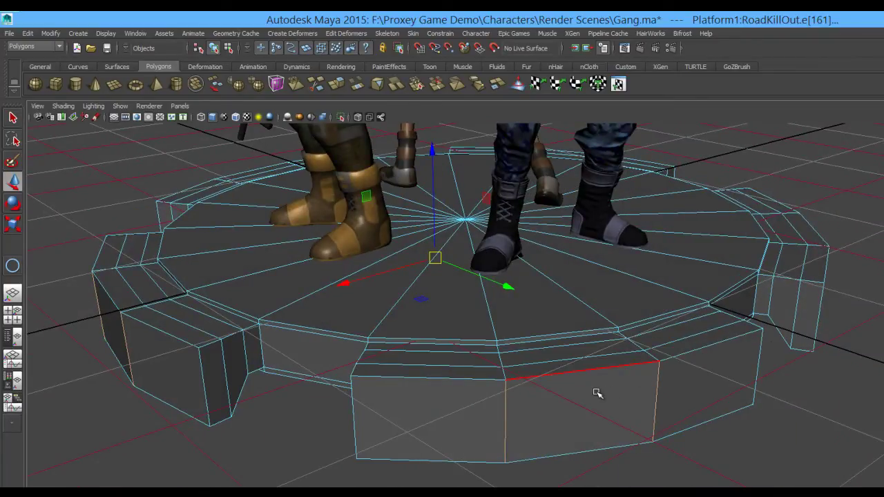
pyautogui.keyDown('shift'); pyautogui.rightClick(597, 393); pyautogui.keyUp('shift')
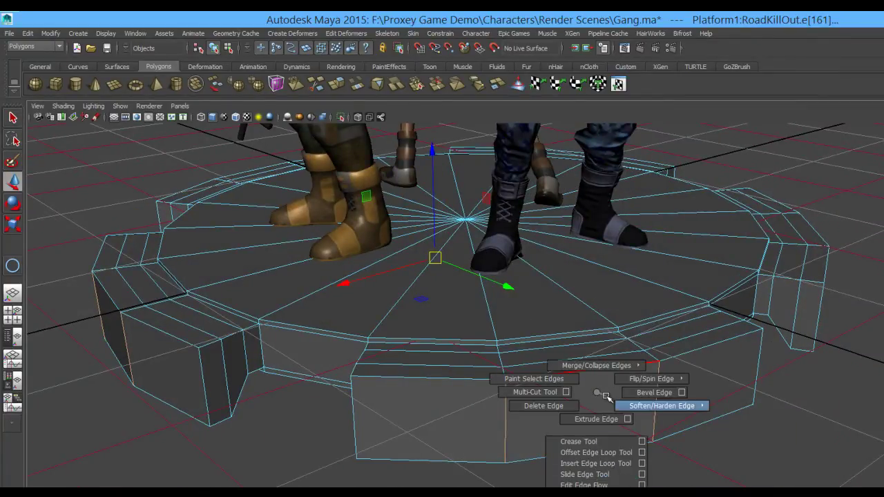
pyautogui.moveTo(697, 405)
pyautogui.click(723, 389)
pyautogui.keyDown('alt'); pyautogui.moveTo(723, 390); pyautogui.dragTo(680, 426); pyautogui.keyUp('alt')
pyautogui.keyDown('alt'); pyautogui.moveTo(538, 280); pyautogui.dragTo(532, 315); pyautogui.keyUp('alt')
pyautogui.moveTo(532, 315); pyautogui.dragTo(587, 298, button='right')
# Soften the vertical edges within the outer faces of the remaining blocks and return to object mode
pyautogui.keyDown('alt'); pyautogui.moveTo(782, 406); pyautogui.dragTo(683, 397); pyautogui.keyUp('alt')
pyautogui.click(506, 388)
pyautogui.moveTo(505, 334); pyautogui.dragTo(506, 308, button='right')
pyautogui.click(450, 404)
pyautogui.keyDown('shift'); pyautogui.click(305, 378); pyautogui.keyUp('shift')
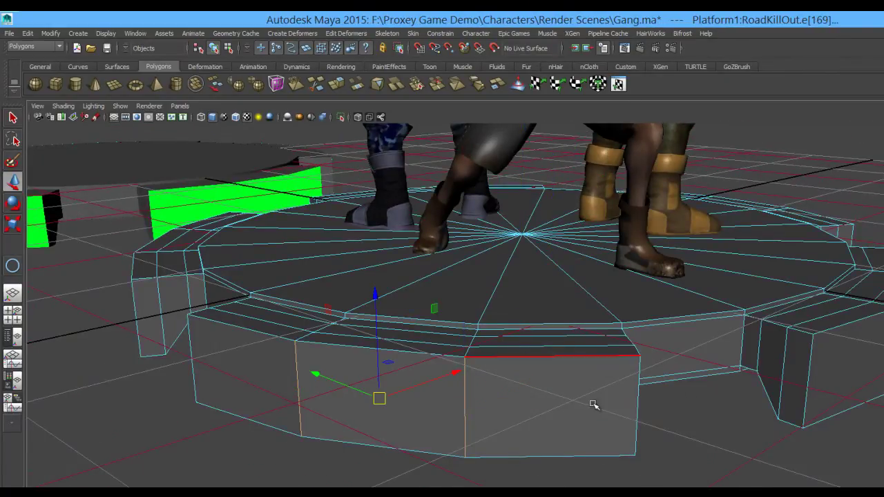
pyautogui.keyDown('alt'); pyautogui.moveTo(571, 402); pyautogui.dragTo(615, 406); pyautogui.keyUp('alt')
pyautogui.keyDown('alt'); pyautogui.moveTo(539, 420); pyautogui.dragTo(479, 446); pyautogui.keyUp('alt')
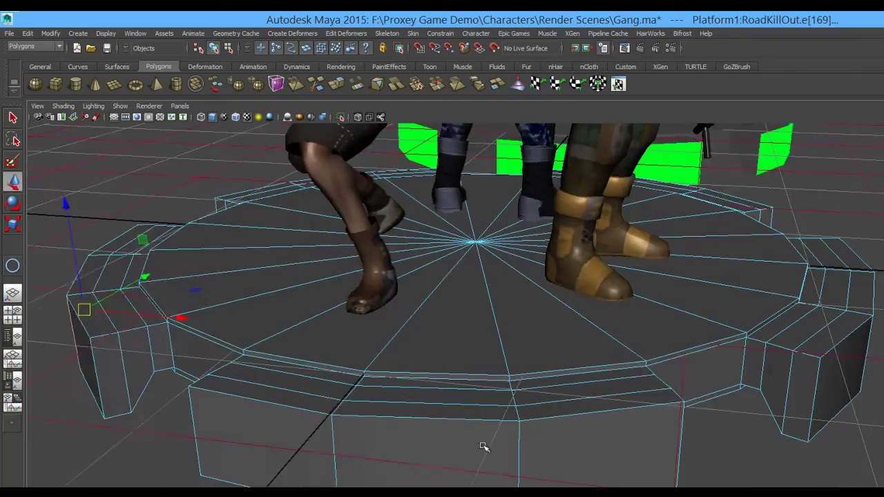
pyautogui.click(325, 475)
pyautogui.click(505, 454)
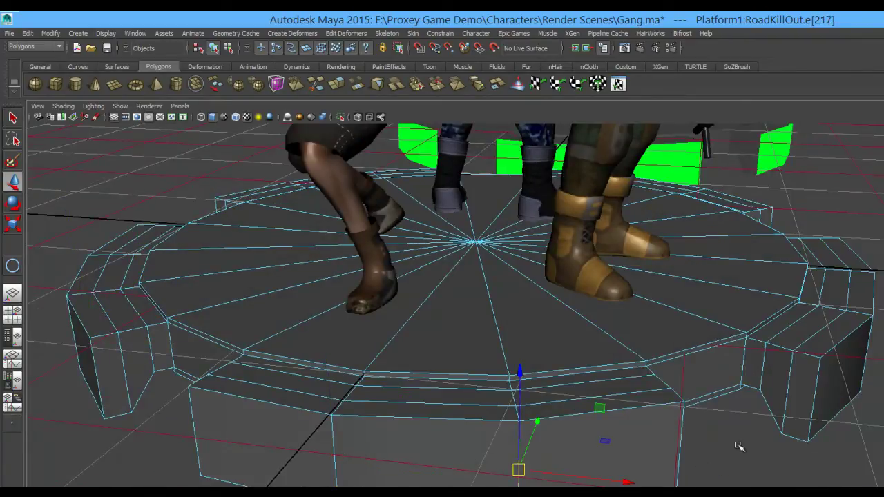
pyautogui.keyDown('alt'); pyautogui.moveTo(738, 447); pyautogui.dragTo(664, 466); pyautogui.keyUp('alt')
pyautogui.moveTo(583, 334); pyautogui.dragTo(650, 310, button='right')
pyautogui.keyDown('alt'); pyautogui.moveTo(570, 376); pyautogui.dragTo(407, 450); pyautogui.keyUp('alt')
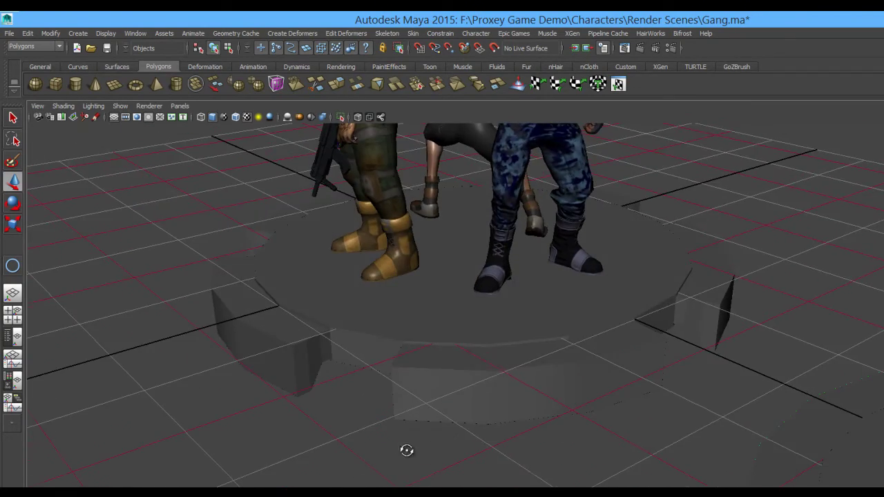
# Select the imported platform and open its UV layout in the UV Texture Editor
pyautogui.click(496, 369)
pyautogui.keyDown('alt'); pyautogui.moveTo(476, 450); pyautogui.dragTo(579, 440); pyautogui.keyUp('alt')
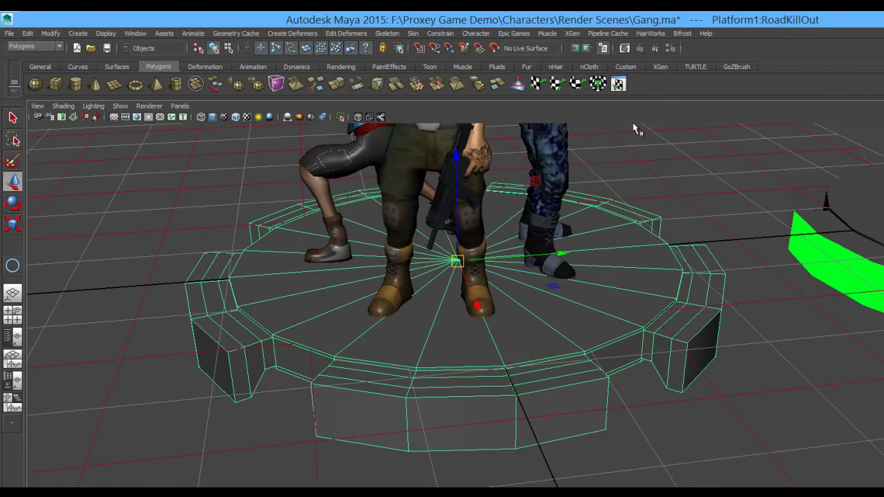
pyautogui.click(617, 84)
pyautogui.moveTo(664, 68); pyautogui.dragTo(738, 65)
pyautogui.keyDown('alt'); pyautogui.moveTo(773, 238); pyautogui.dragTo(777, 276, button='middle'); pyautogui.keyUp('alt')
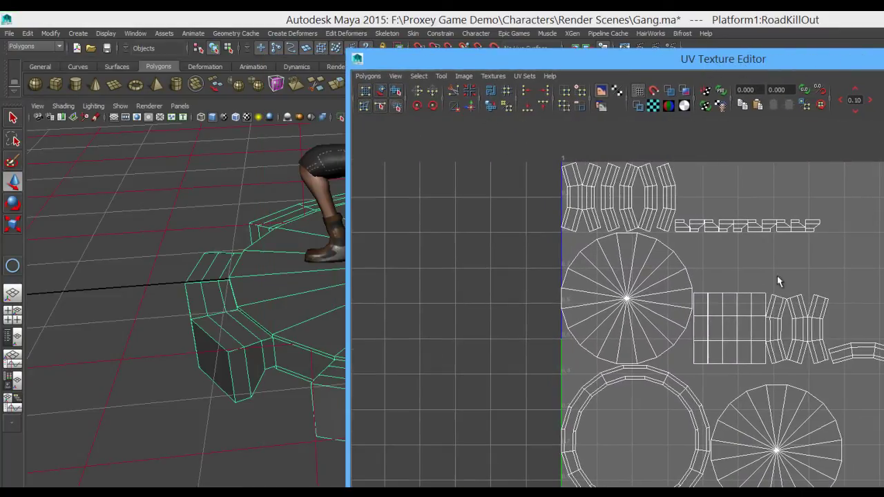
# Stack the upper disc's UV shell exactly over the other disc shell using shell selection
pyautogui.rightClick(624, 292)
pyautogui.click(593, 275)
pyautogui.click(637, 299)
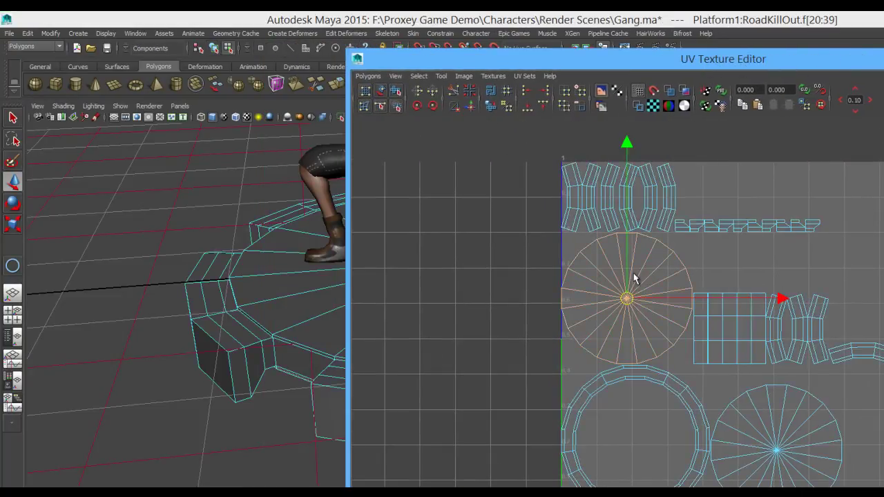
pyautogui.moveTo(630, 297); pyautogui.dragTo(780, 448)
# Move the upper group of six curved strip shells out of the UV square, beside its left border
pyautogui.keyDown('alt'); pyautogui.moveTo(613, 244); pyautogui.dragTo(600, 262, button='middle'); pyautogui.keyUp('alt')
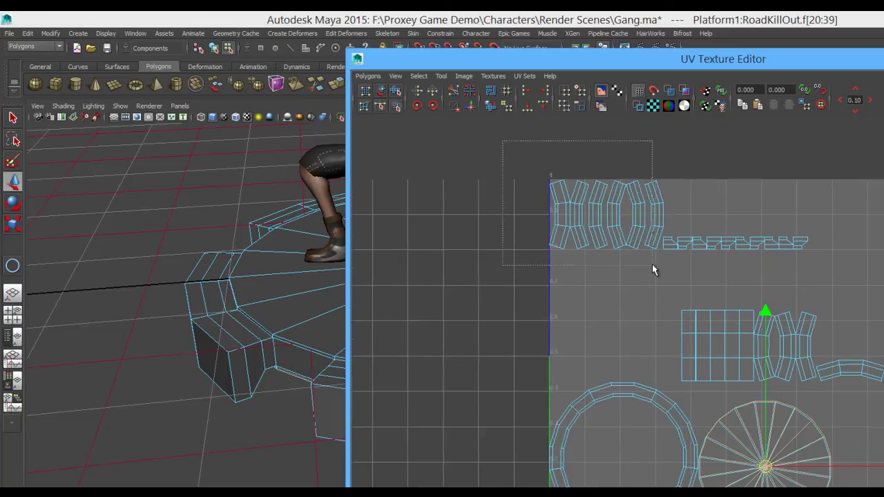
pyautogui.moveTo(651, 267); pyautogui.dragTo(651, 266)
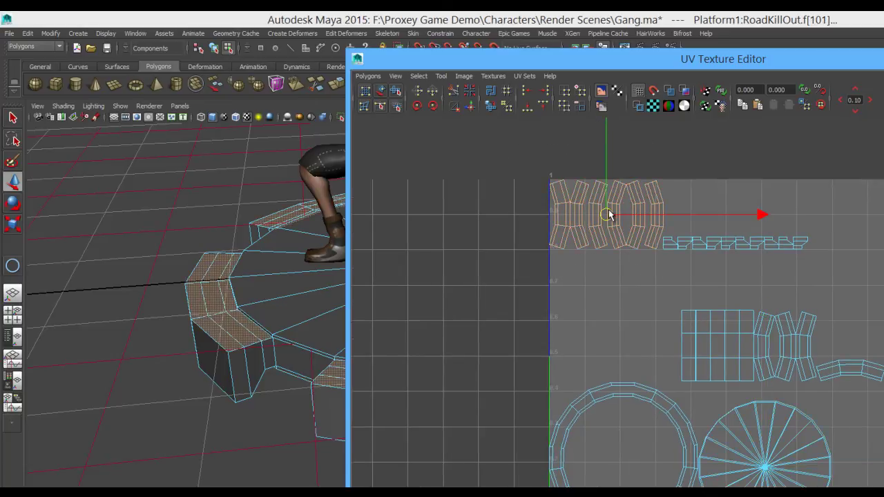
pyautogui.moveTo(614, 214); pyautogui.dragTo(497, 247)
pyautogui.click(706, 303)
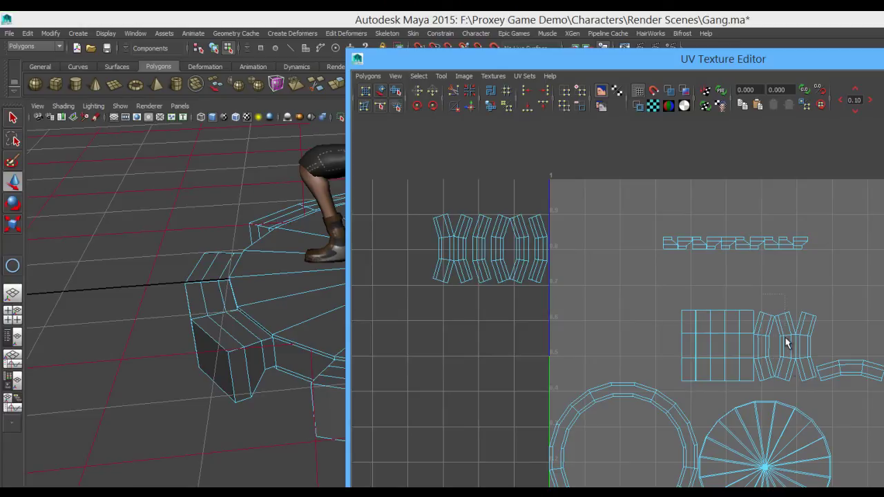
# Move the remaining curved strip shells and the row of small end pieces out beside the UV square
pyautogui.moveTo(812, 392); pyautogui.dragTo(813, 392)
pyautogui.moveTo(818, 348); pyautogui.dragTo(488, 329)
pyautogui.click(642, 316)
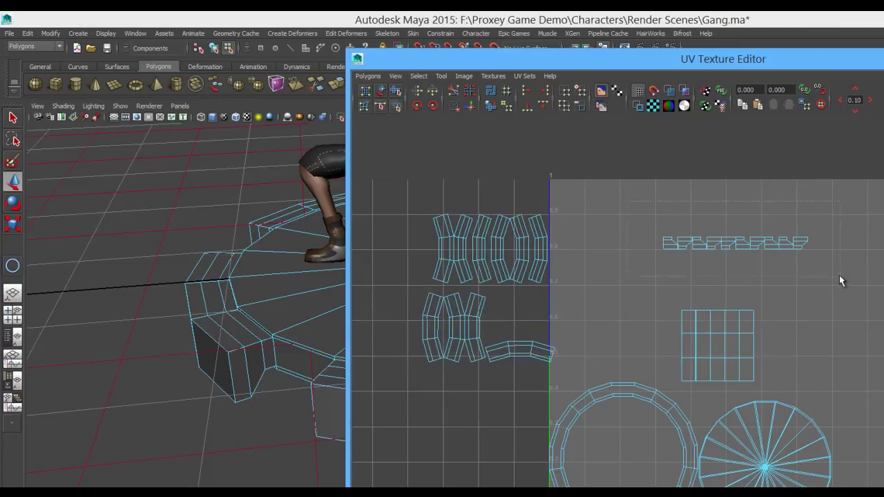
pyautogui.moveTo(805, 272); pyautogui.dragTo(813, 272)
pyautogui.moveTo(735, 239); pyautogui.dragTo(476, 174)
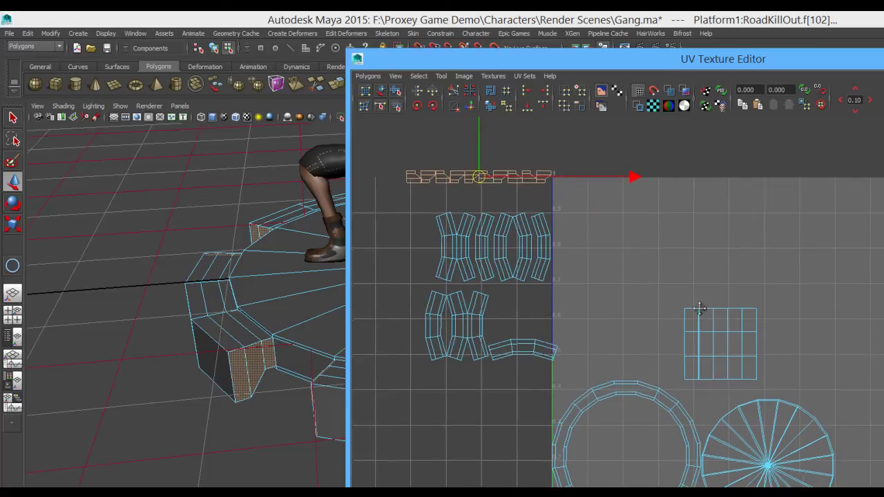
# Select the grid of outer-face panels in the UV layout and examine the matching faces on the platform
pyautogui.keyDown('alt'); pyautogui.moveTo(695, 317); pyautogui.dragTo(694, 238, button='middle'); pyautogui.keyUp('alt')
pyautogui.moveTo(669, 203); pyautogui.dragTo(769, 301)
pyautogui.keyDown('alt'); pyautogui.moveTo(789, 286); pyautogui.dragTo(768, 340, button='middle'); pyautogui.keyUp('alt')
pyautogui.keyDown('alt'); pyautogui.moveTo(264, 306); pyautogui.dragTo(93, 333, button='middle'); pyautogui.keyUp('alt')
pyautogui.keyDown('alt'); pyautogui.moveTo(187, 343); pyautogui.dragTo(252, 339); pyautogui.keyUp('alt')
pyautogui.keyDown('alt'); pyautogui.moveTo(197, 335); pyautogui.dragTo(58, 272, button='middle'); pyautogui.keyUp('alt')
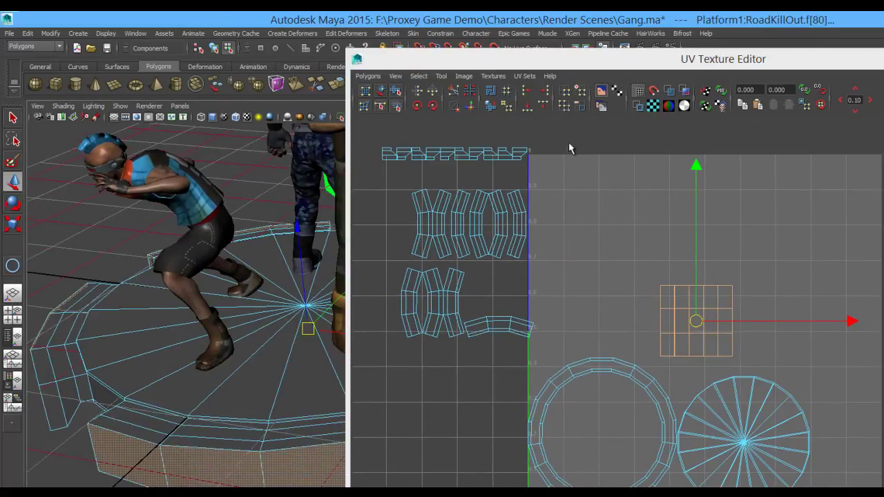
pyautogui.moveTo(645, 69); pyautogui.dragTo(862, 56)
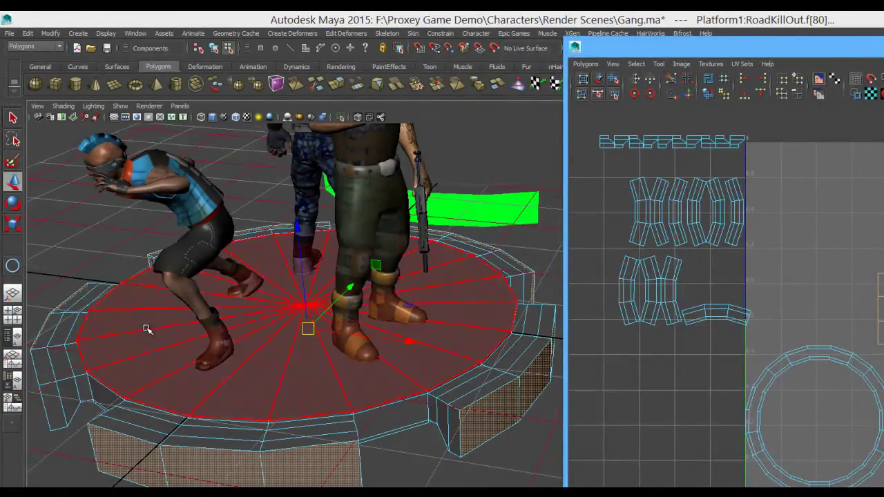
# Select individual outer-face panel shells and check which platform block each one belongs to
pyautogui.click(842, 266)
pyautogui.moveTo(881, 299); pyautogui.dragTo(854, 346)
pyautogui.keyDown('alt'); pyautogui.moveTo(478, 319); pyautogui.dragTo(504, 365); pyautogui.keyUp('alt')
pyautogui.click(504, 366)
pyautogui.keyDown('alt'); pyautogui.moveTo(345, 371); pyautogui.dragTo(359, 357); pyautogui.keyUp('alt')
pyautogui.keyDown('shift'); pyautogui.click(311, 420); pyautogui.keyUp('shift')
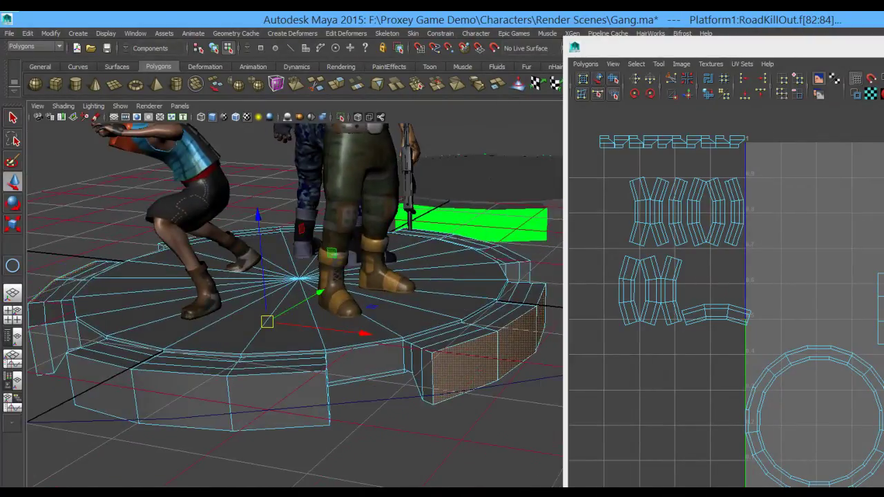
pyautogui.click(794, 290)
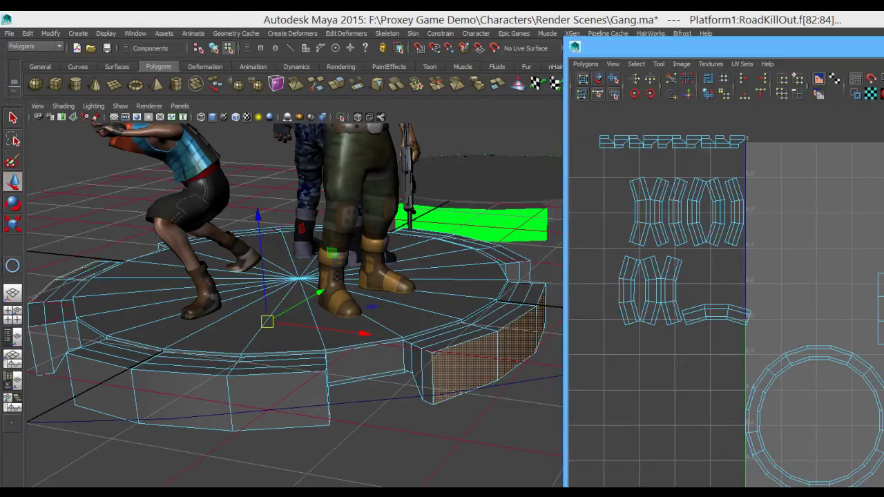
pyautogui.moveTo(883, 267); pyautogui.dragTo(873, 344)
pyautogui.keyDown('alt'); pyautogui.moveTo(546, 337); pyautogui.dragTo(351, 340); pyautogui.keyUp('alt')
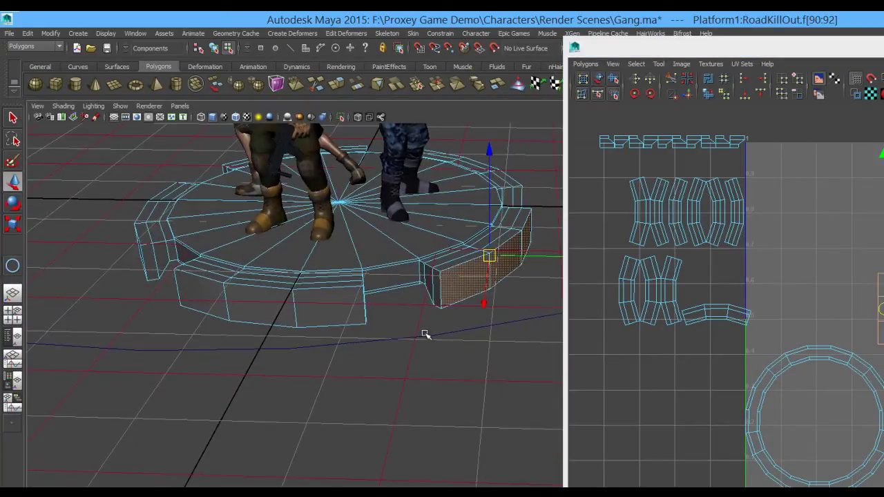
pyautogui.keyDown('alt'); pyautogui.moveTo(423, 299); pyautogui.dragTo(535, 324); pyautogui.keyUp('alt')
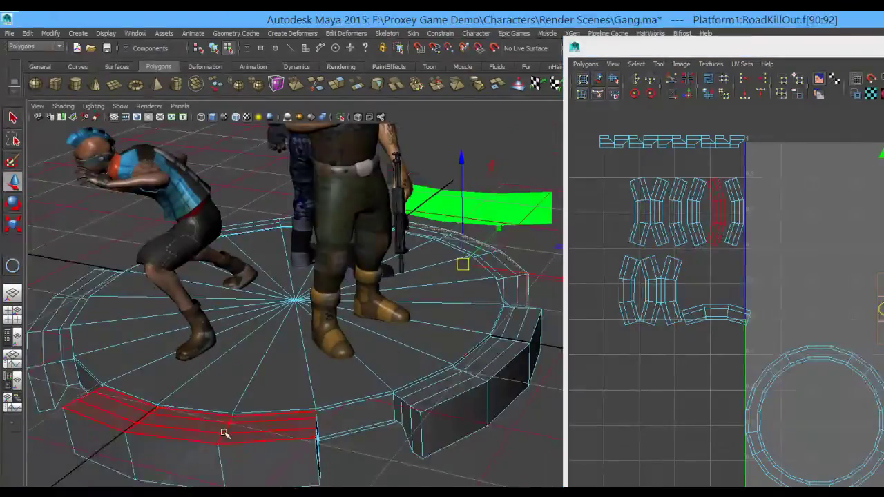
# Pull the blocks' outer-face panel shells apart so they sit spaced out in the UV square
pyautogui.keyDown('shift'); pyautogui.click(199, 464); pyautogui.keyUp('shift')
pyautogui.click(881, 308)
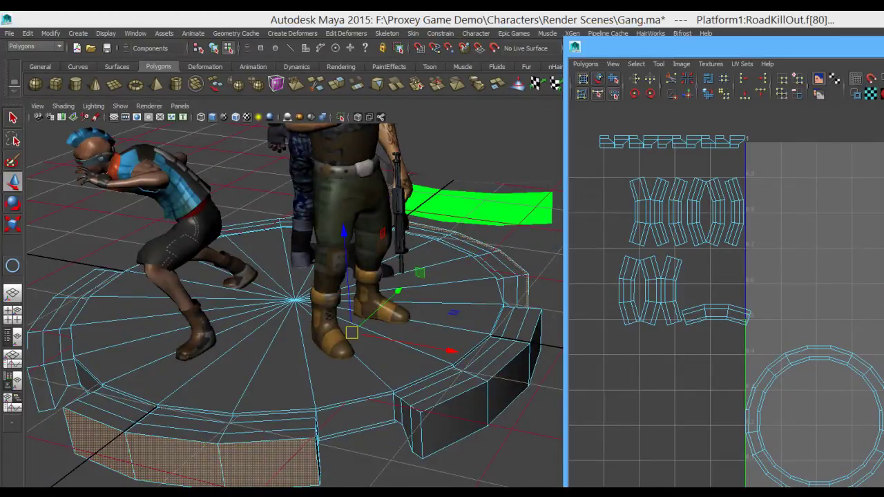
pyautogui.click(880, 308)
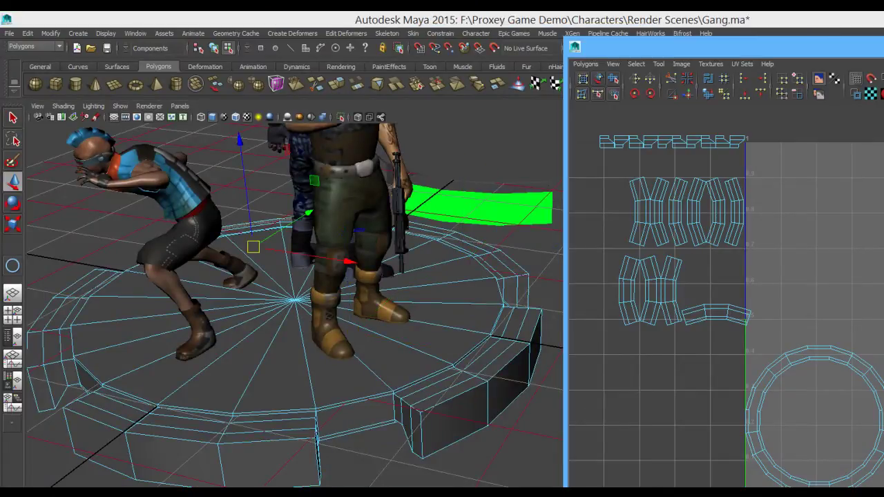
pyautogui.moveTo(483, 336)
pyautogui.keyDown('alt'); pyautogui.mouseDown()
pyautogui.moveTo(457, 329)
pyautogui.moveTo(469, 333)
pyautogui.mouseUp(); pyautogui.keyUp('alt')
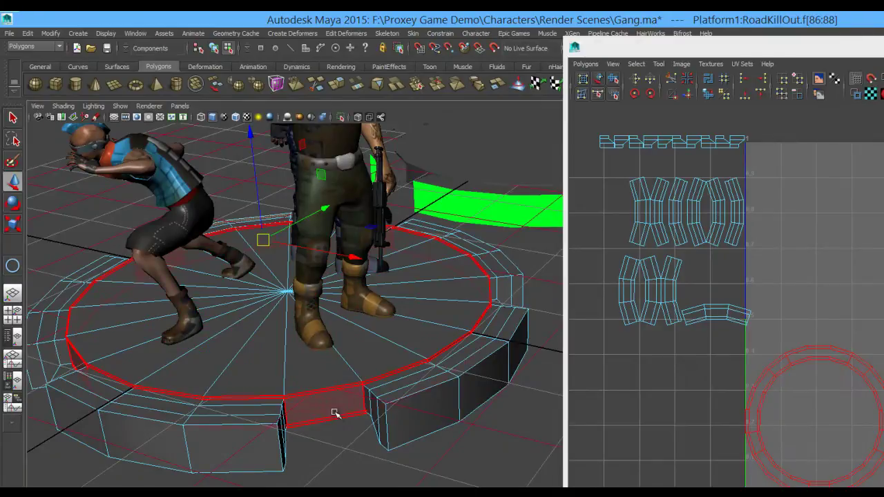
pyautogui.keyDown('alt'); pyautogui.moveTo(286, 414); pyautogui.dragTo(340, 407); pyautogui.keyUp('alt')
pyautogui.click(875, 225)
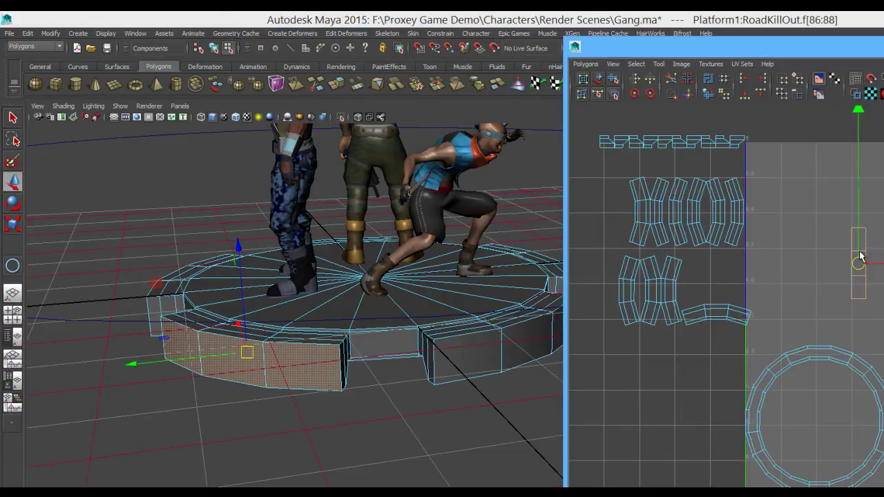
pyautogui.keyDown('alt'); pyautogui.moveTo(815, 276); pyautogui.dragTo(778, 274, button='middle'); pyautogui.keyUp('alt')
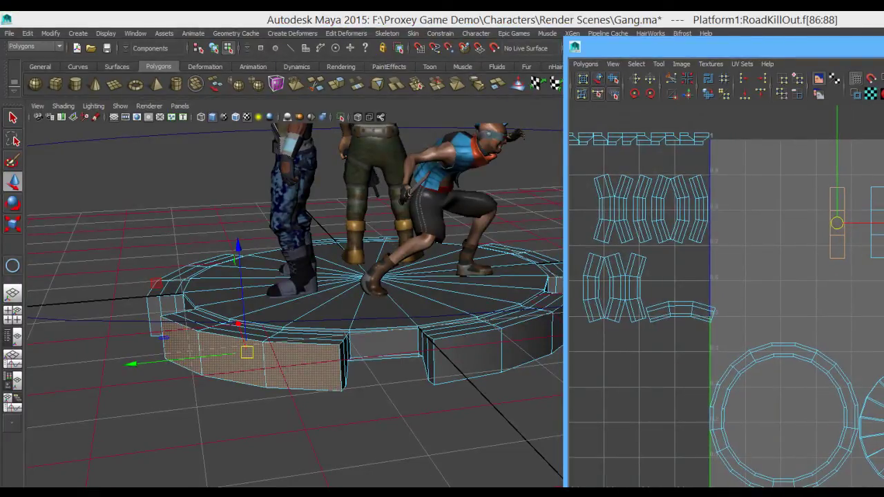
# Return the platform to object mode, view its blocks, and reposition the UV Texture Editor to expose its tools
pyautogui.rightClick(358, 321)
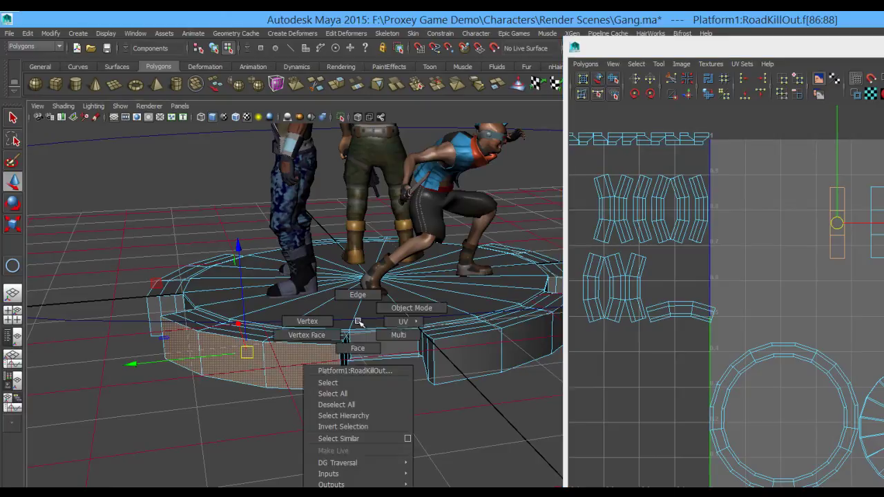
pyautogui.click(407, 307)
pyautogui.keyDown('alt'); pyautogui.moveTo(387, 318); pyautogui.dragTo(319, 360); pyautogui.keyUp('alt')
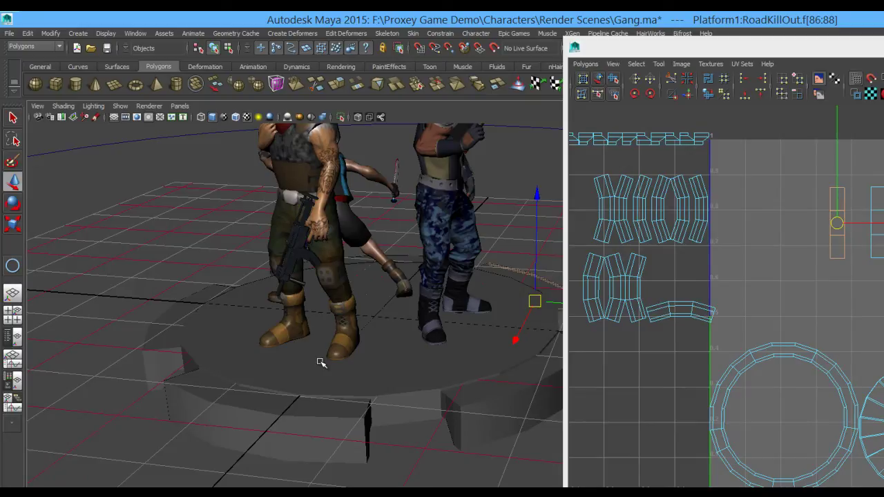
pyautogui.moveTo(880, 52); pyautogui.dragTo(820, 62)
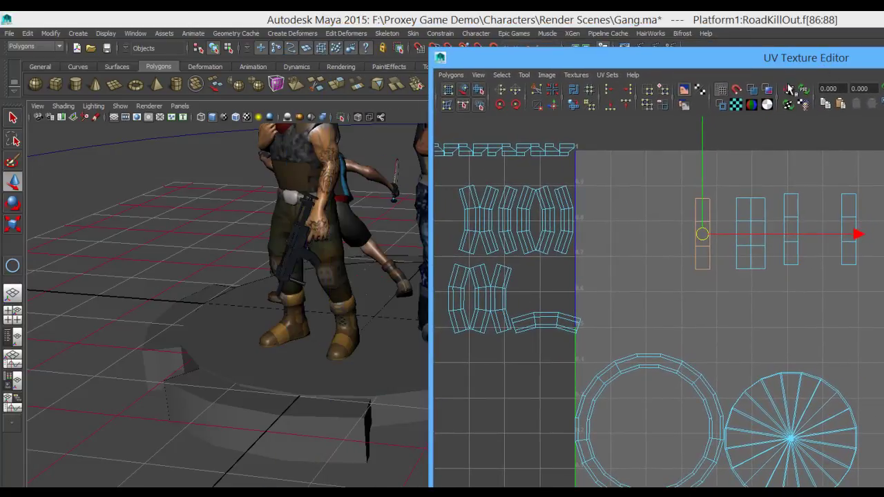